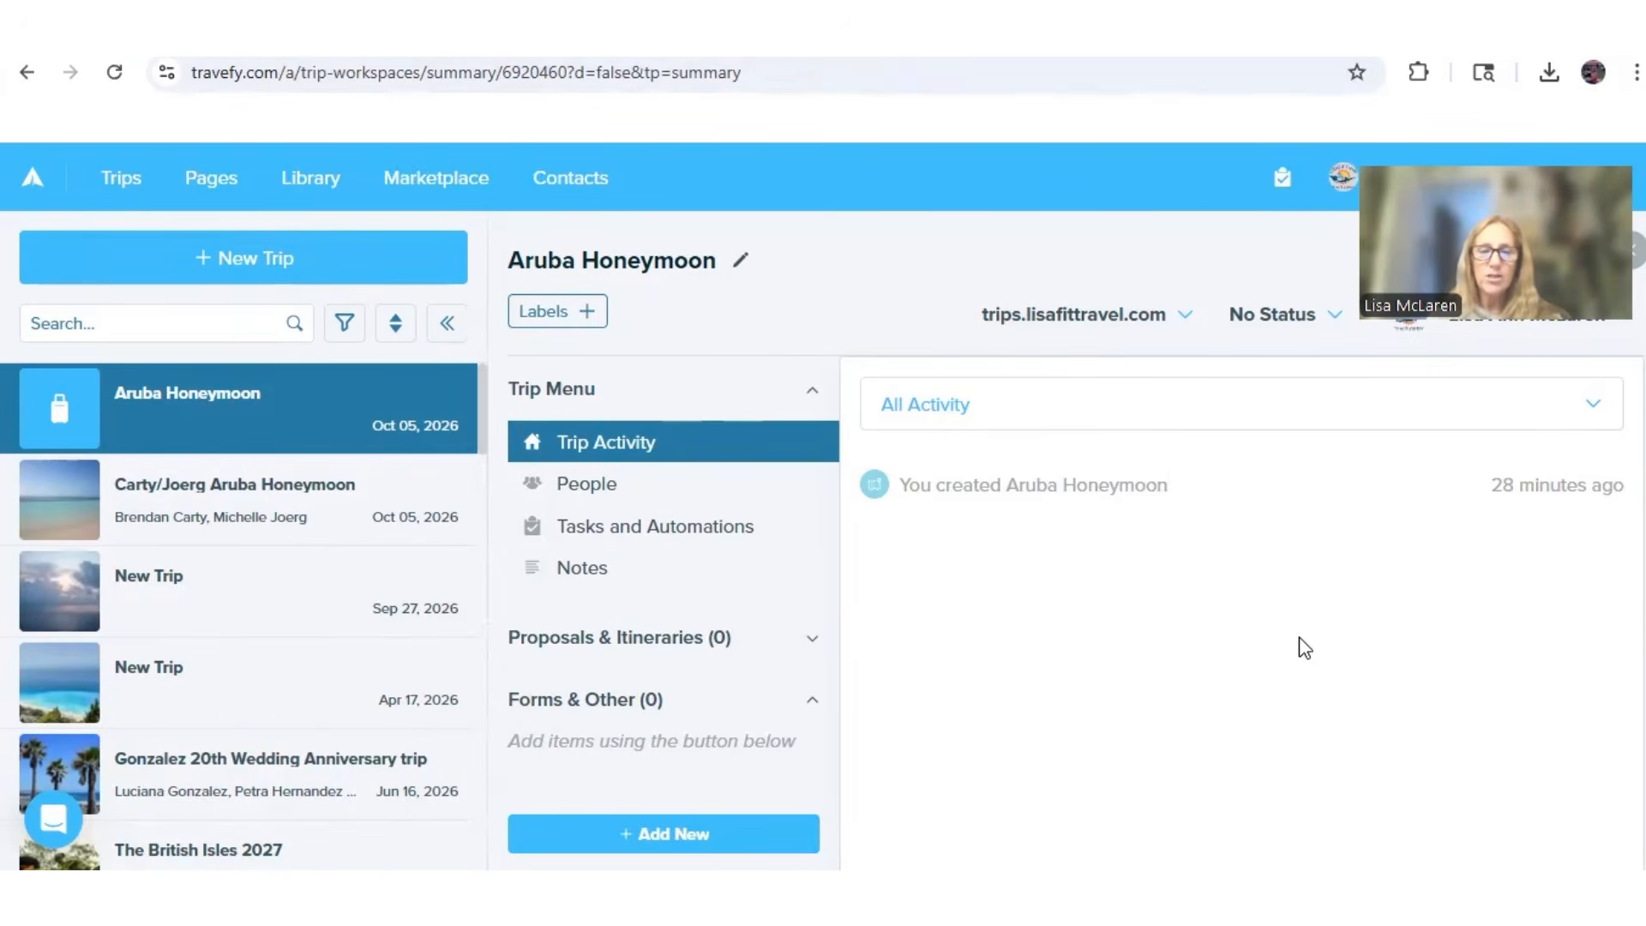
- Create a new blank proposal in the Aruba Honeymoon trip
click(671, 849)
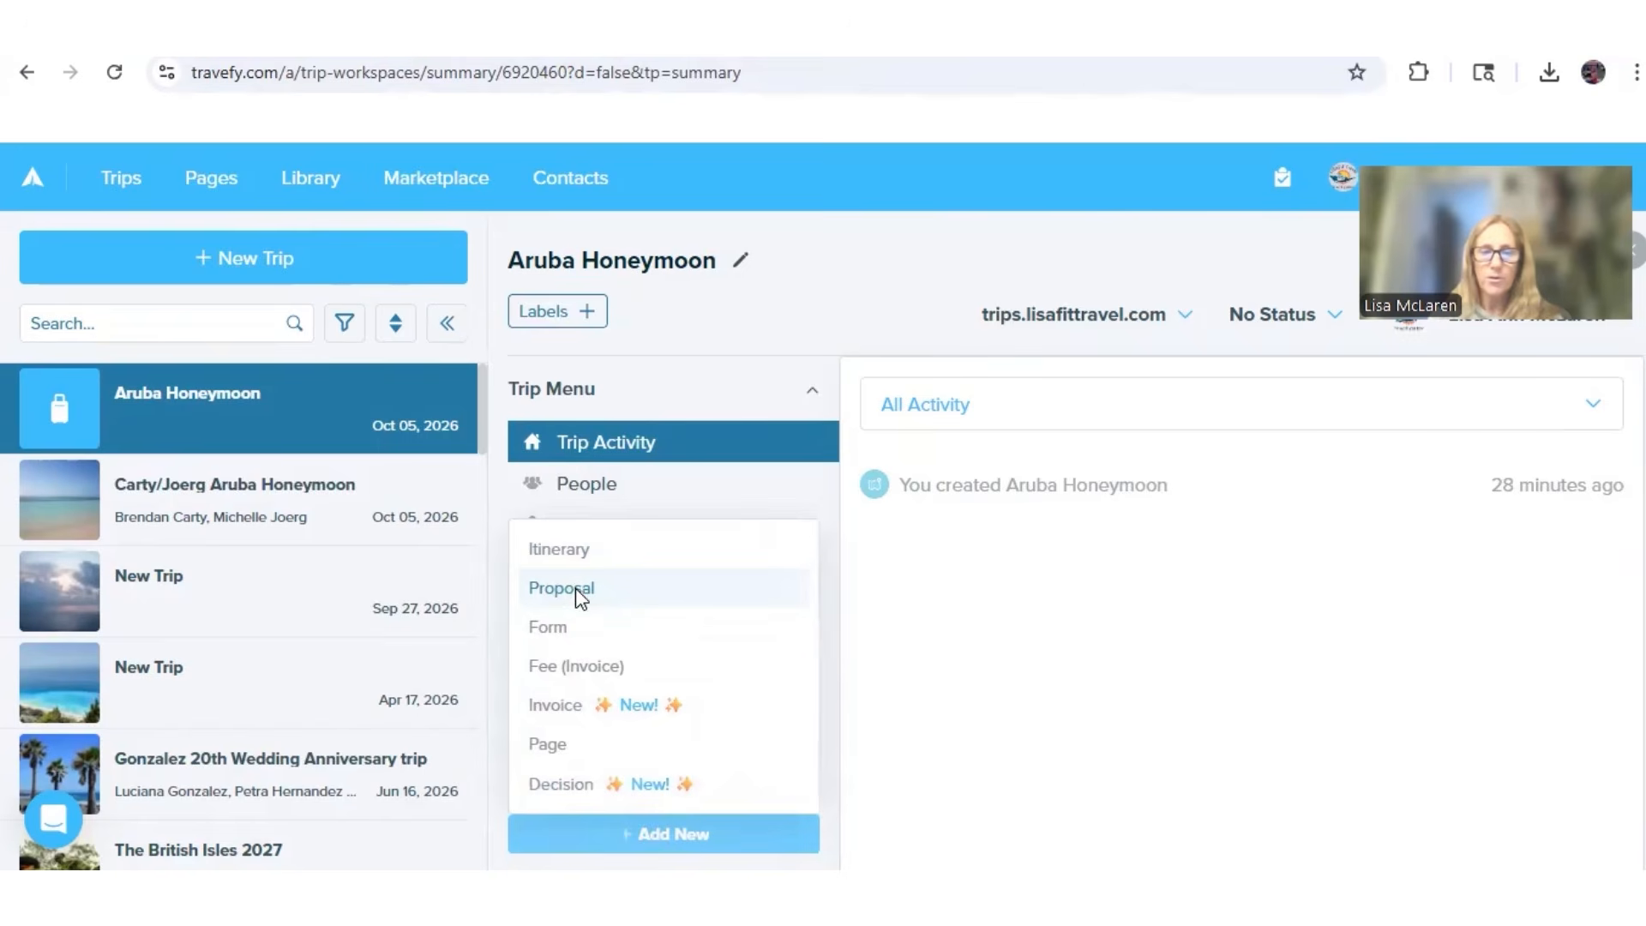
click(576, 590)
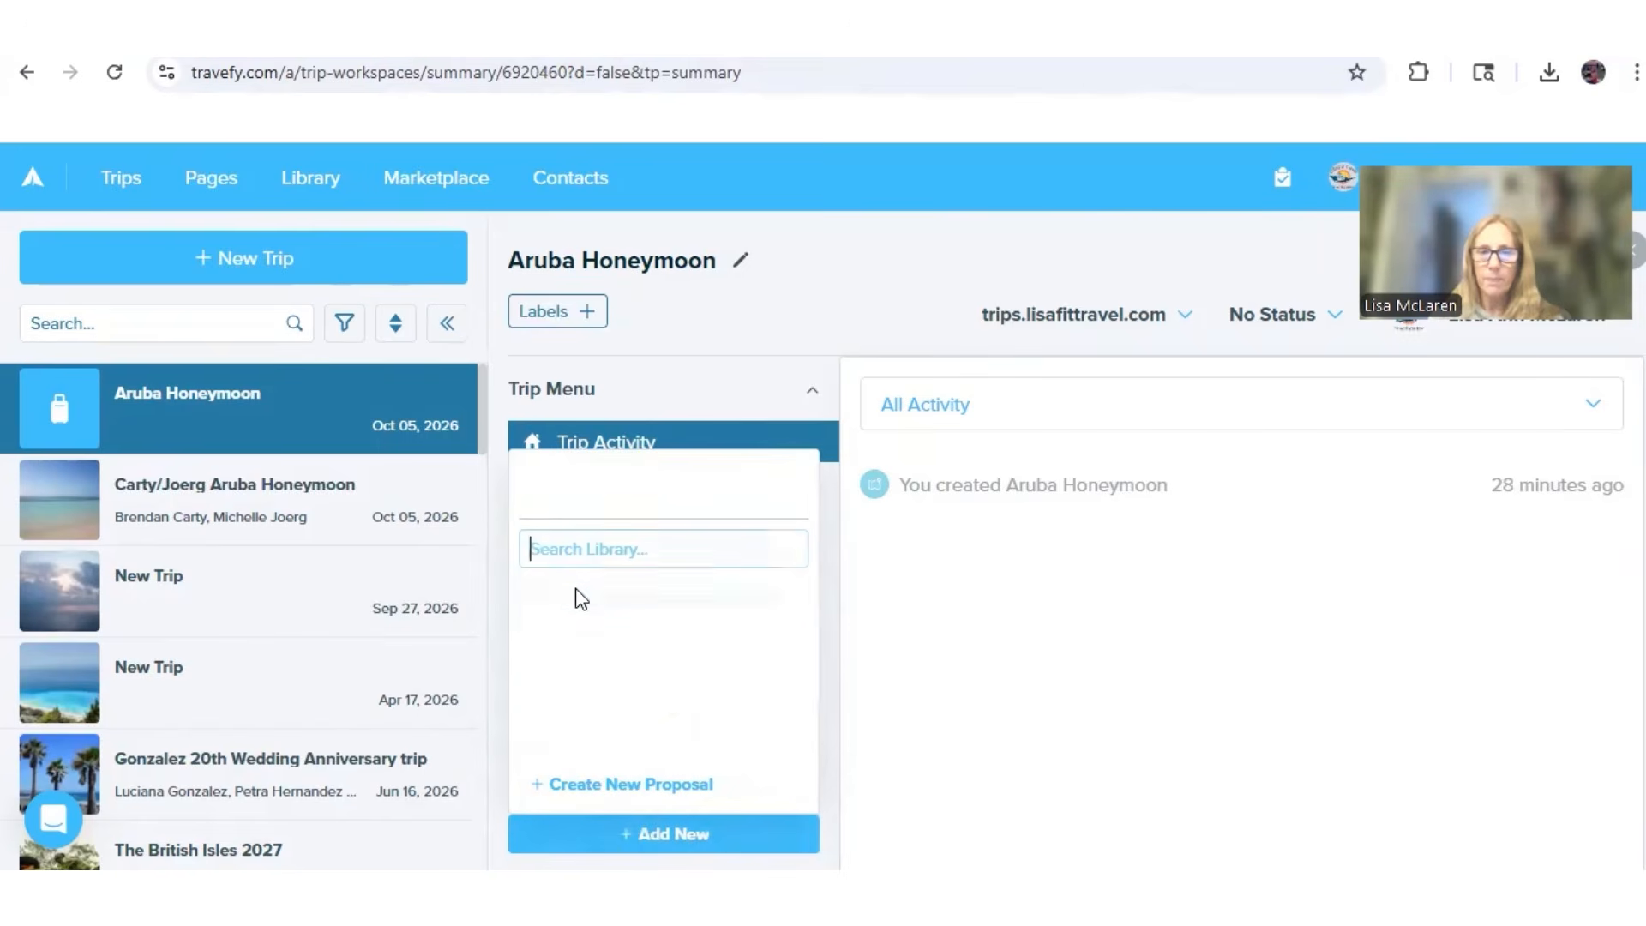
click(610, 783)
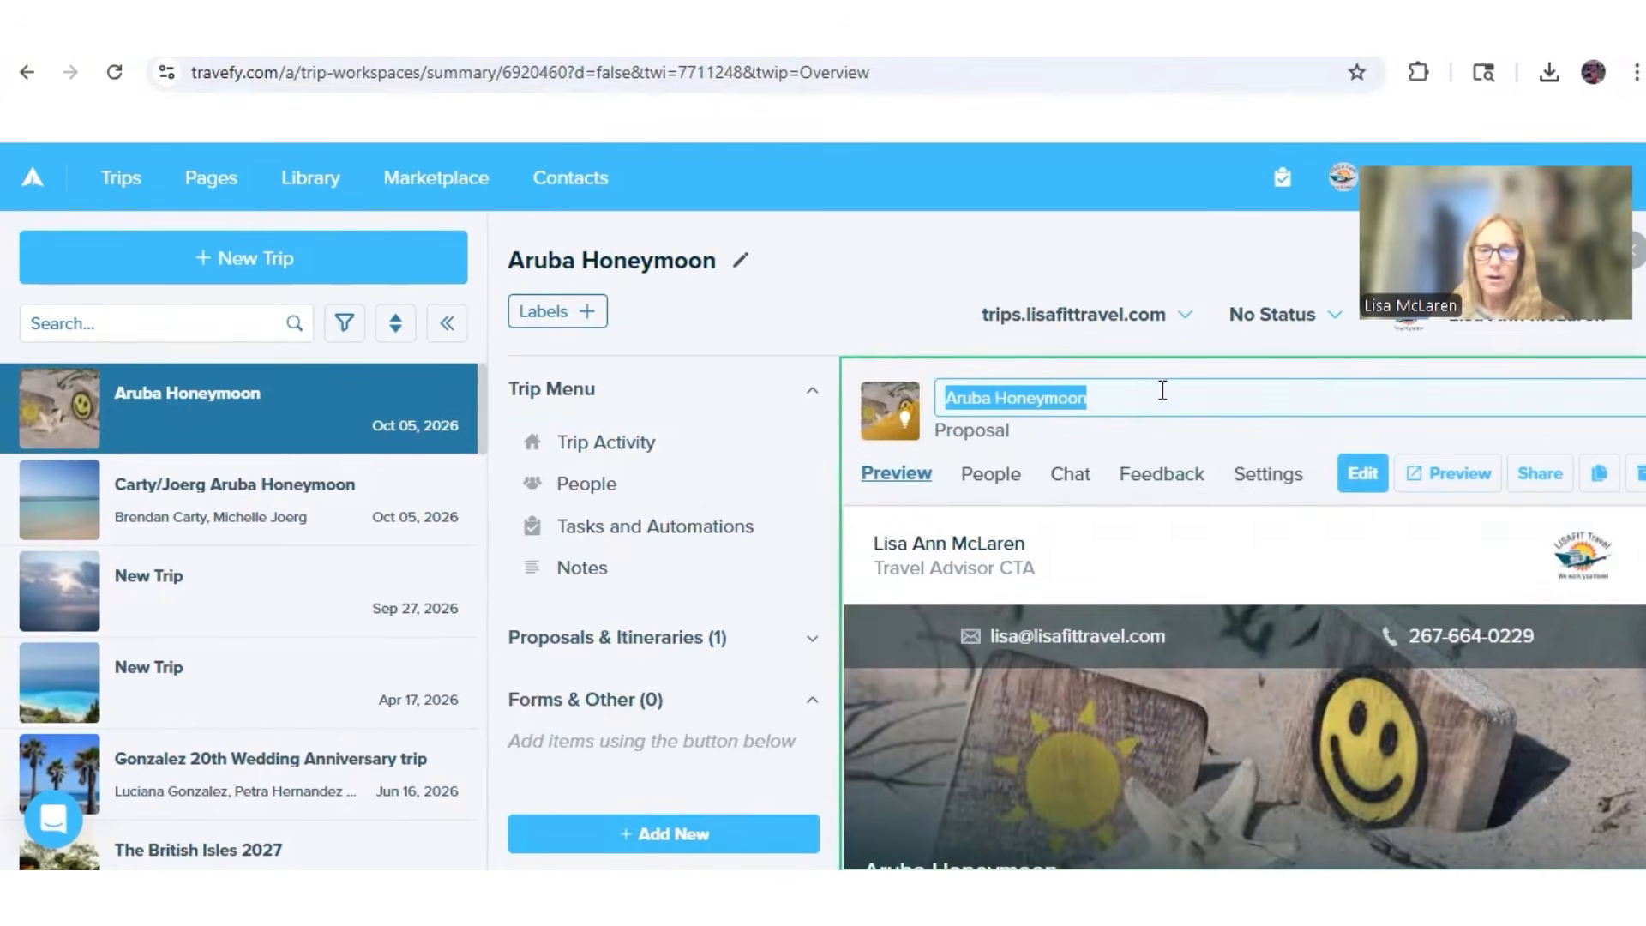
- Rename the new proposal to Riu Antillas
click(1146, 400)
key(BackSpace)
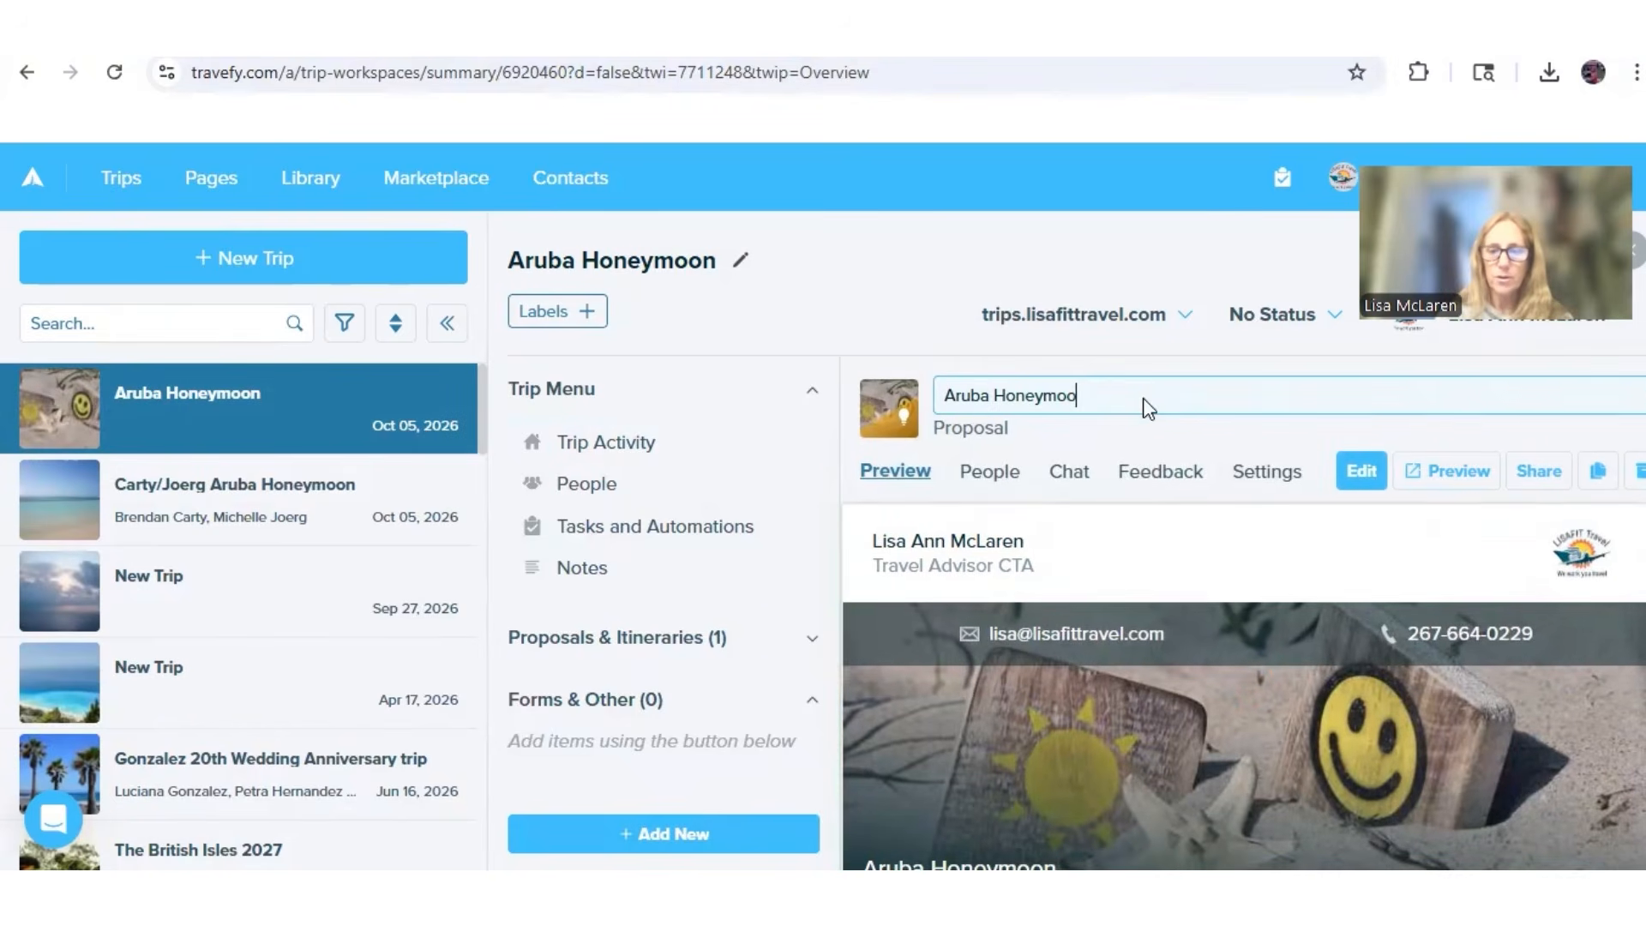
key(BackSpace)
key(BackSpace)
key(BackSpace)
key(BackSpace)
key(BackSpace)
key(BackSpace)
key(BackSpace)
key(BackSpace)
key(BackSpace)
key(BackSpace)
key(BackSpace)
key(BackSpace)
key(BackSpace)
text(Riu)
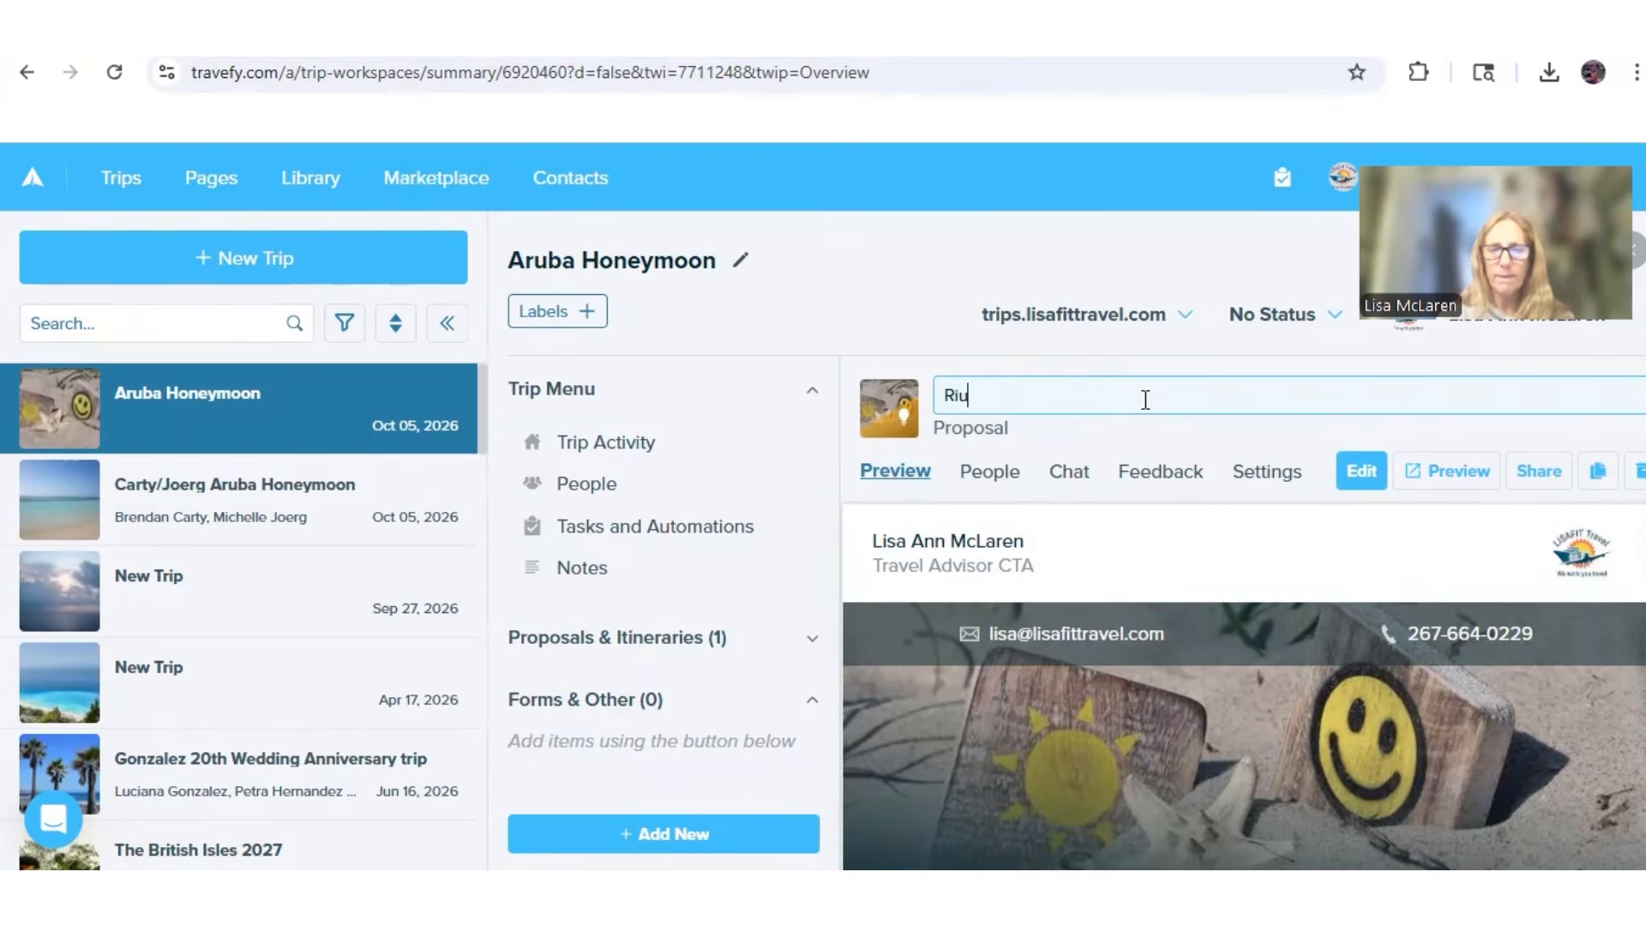
text( Antillas)
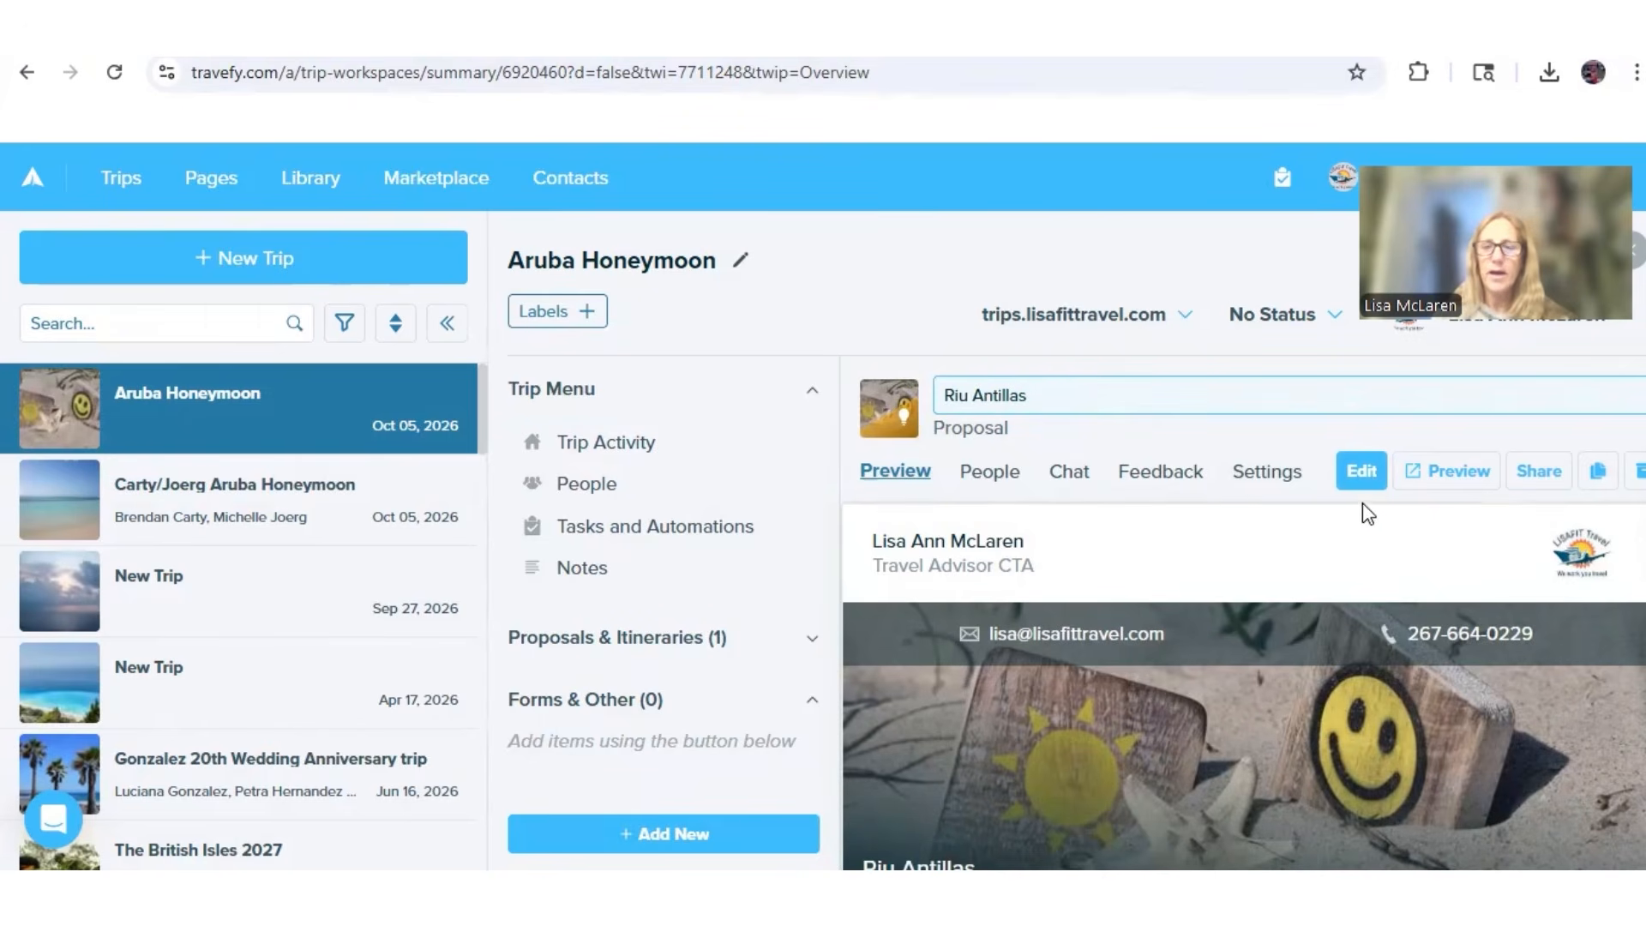
- Open the Riu Antillas proposal for editing, set its start date to Mon, Oct 5 2026 and save the change
click(1365, 470)
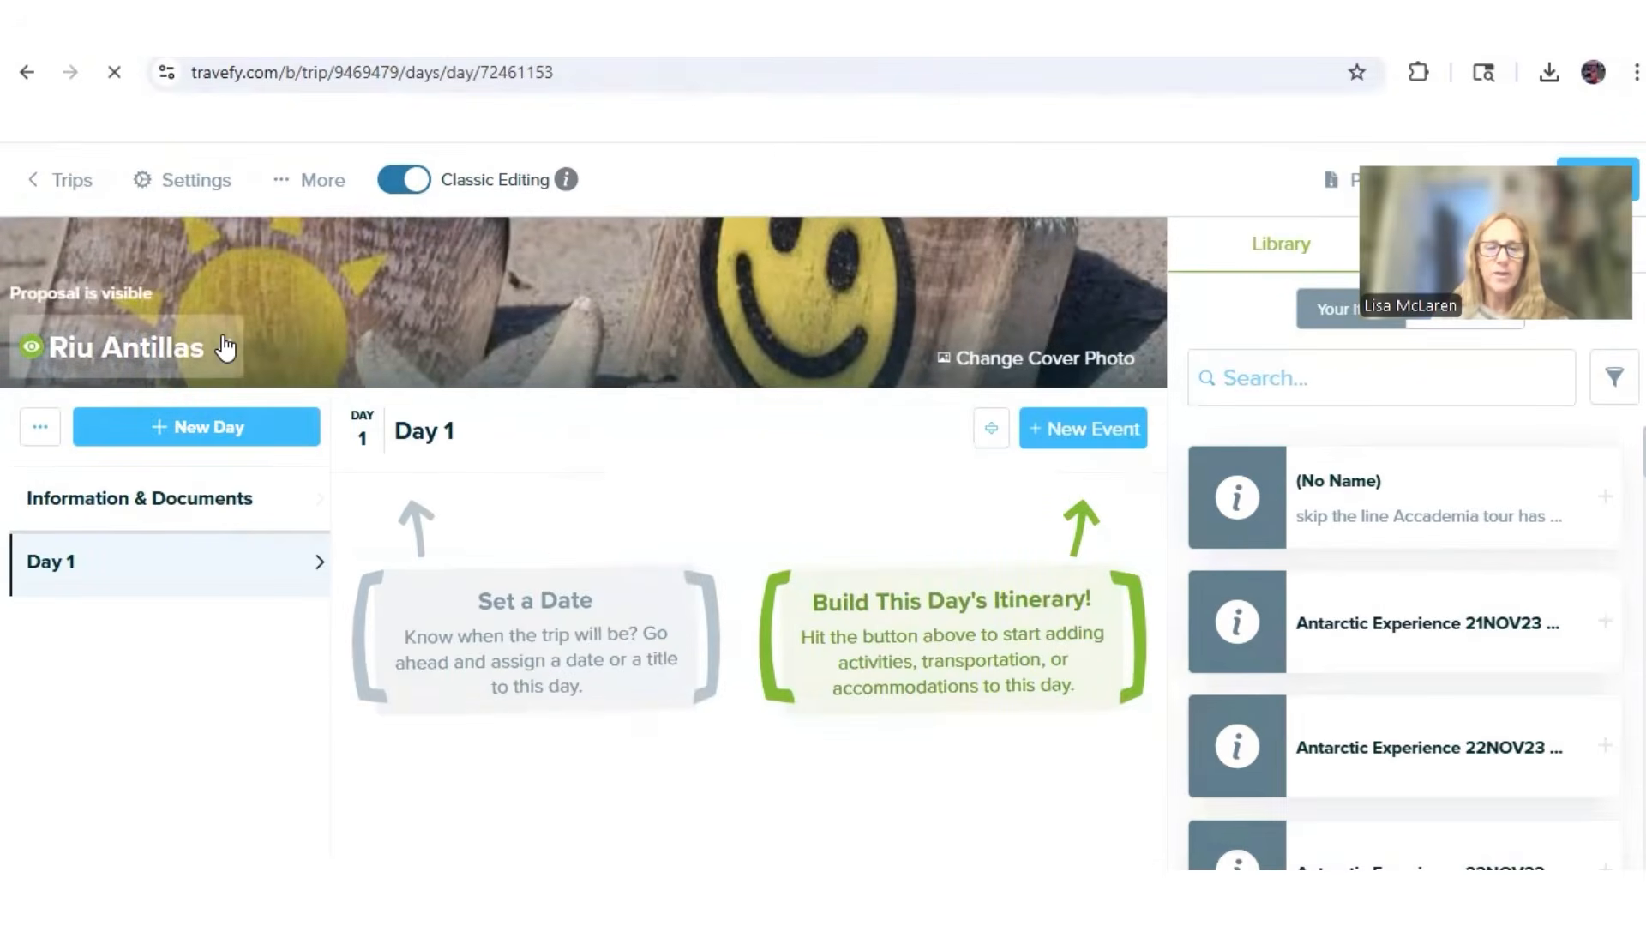
click(225, 347)
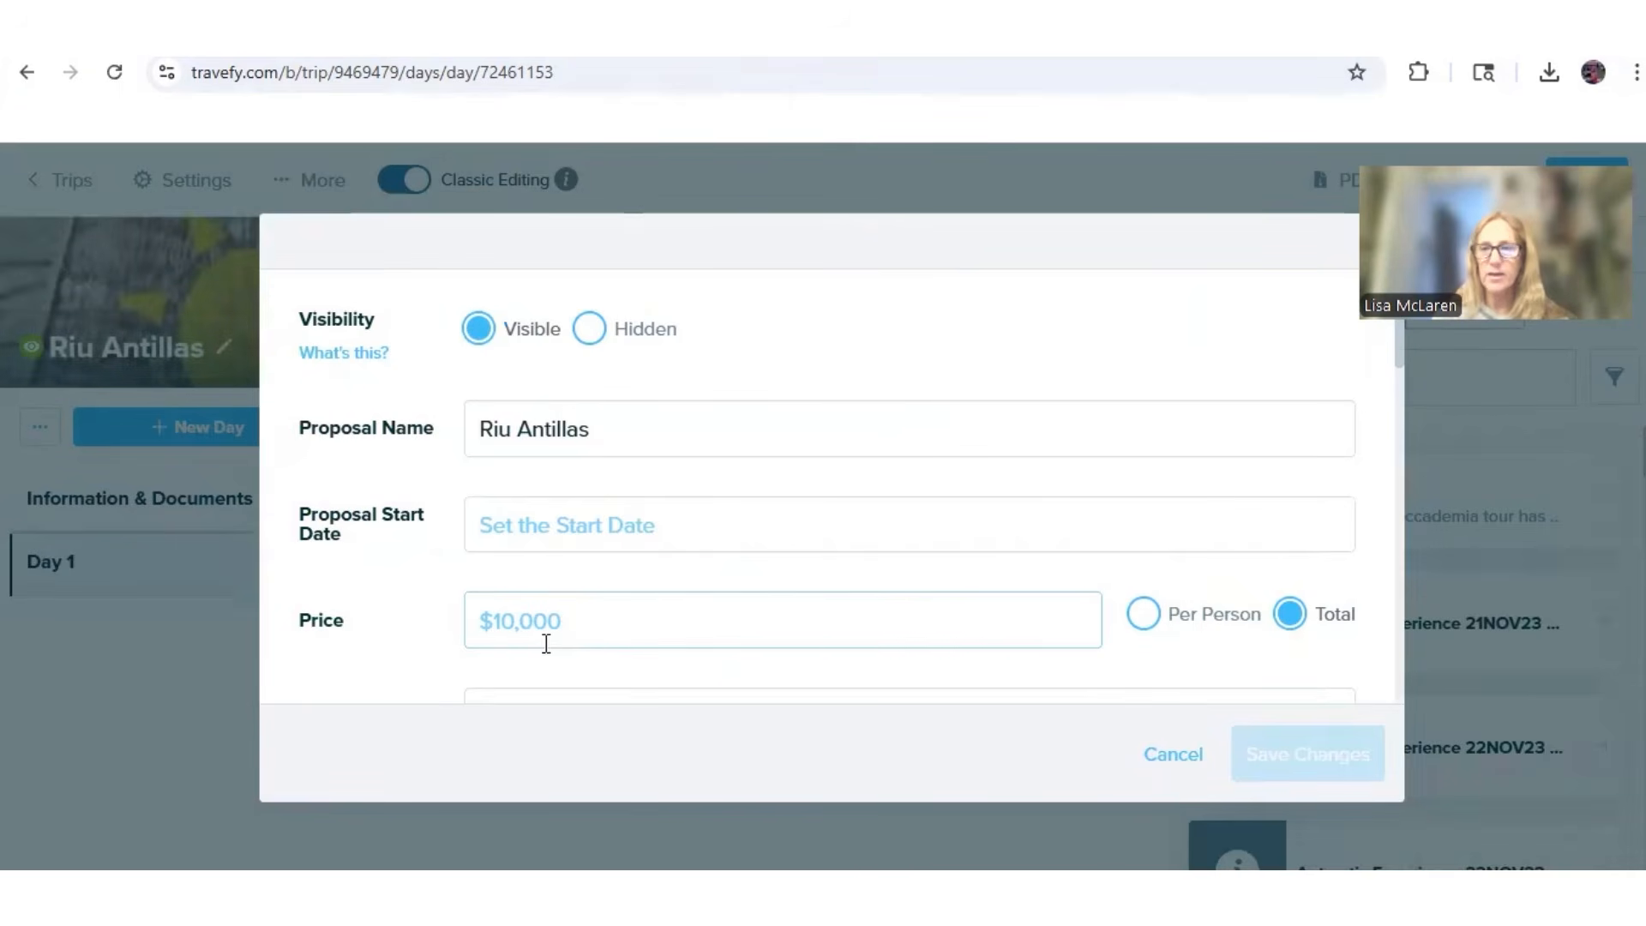
click(553, 529)
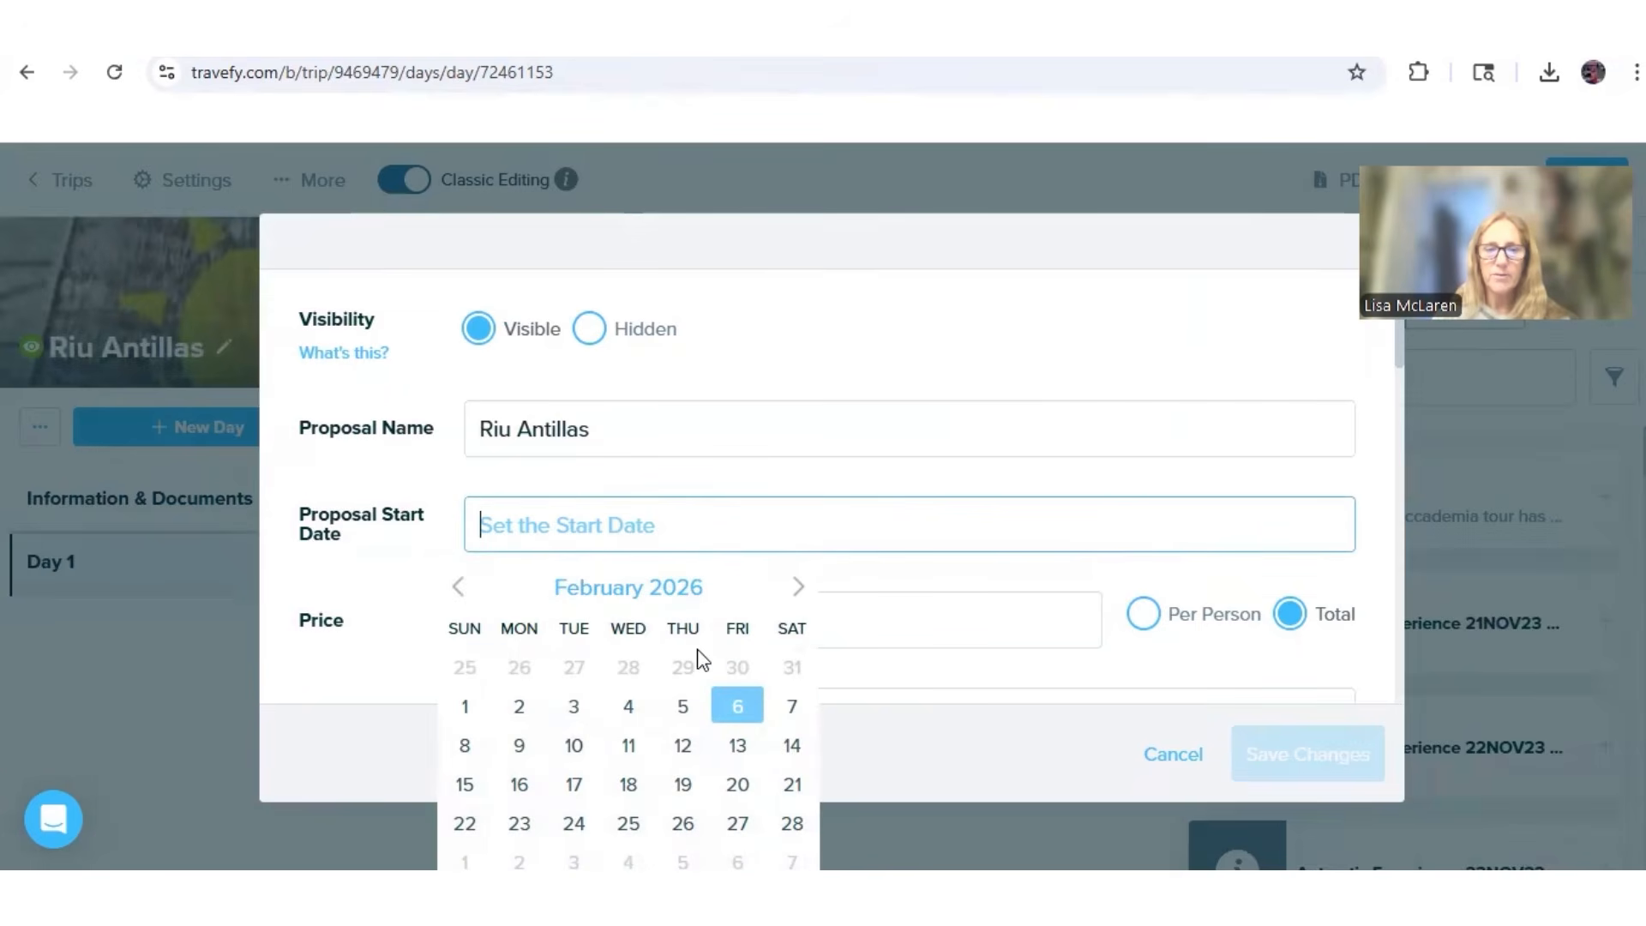
click(798, 588)
click(799, 588)
click(798, 588)
click(798, 587)
click(799, 587)
click(799, 588)
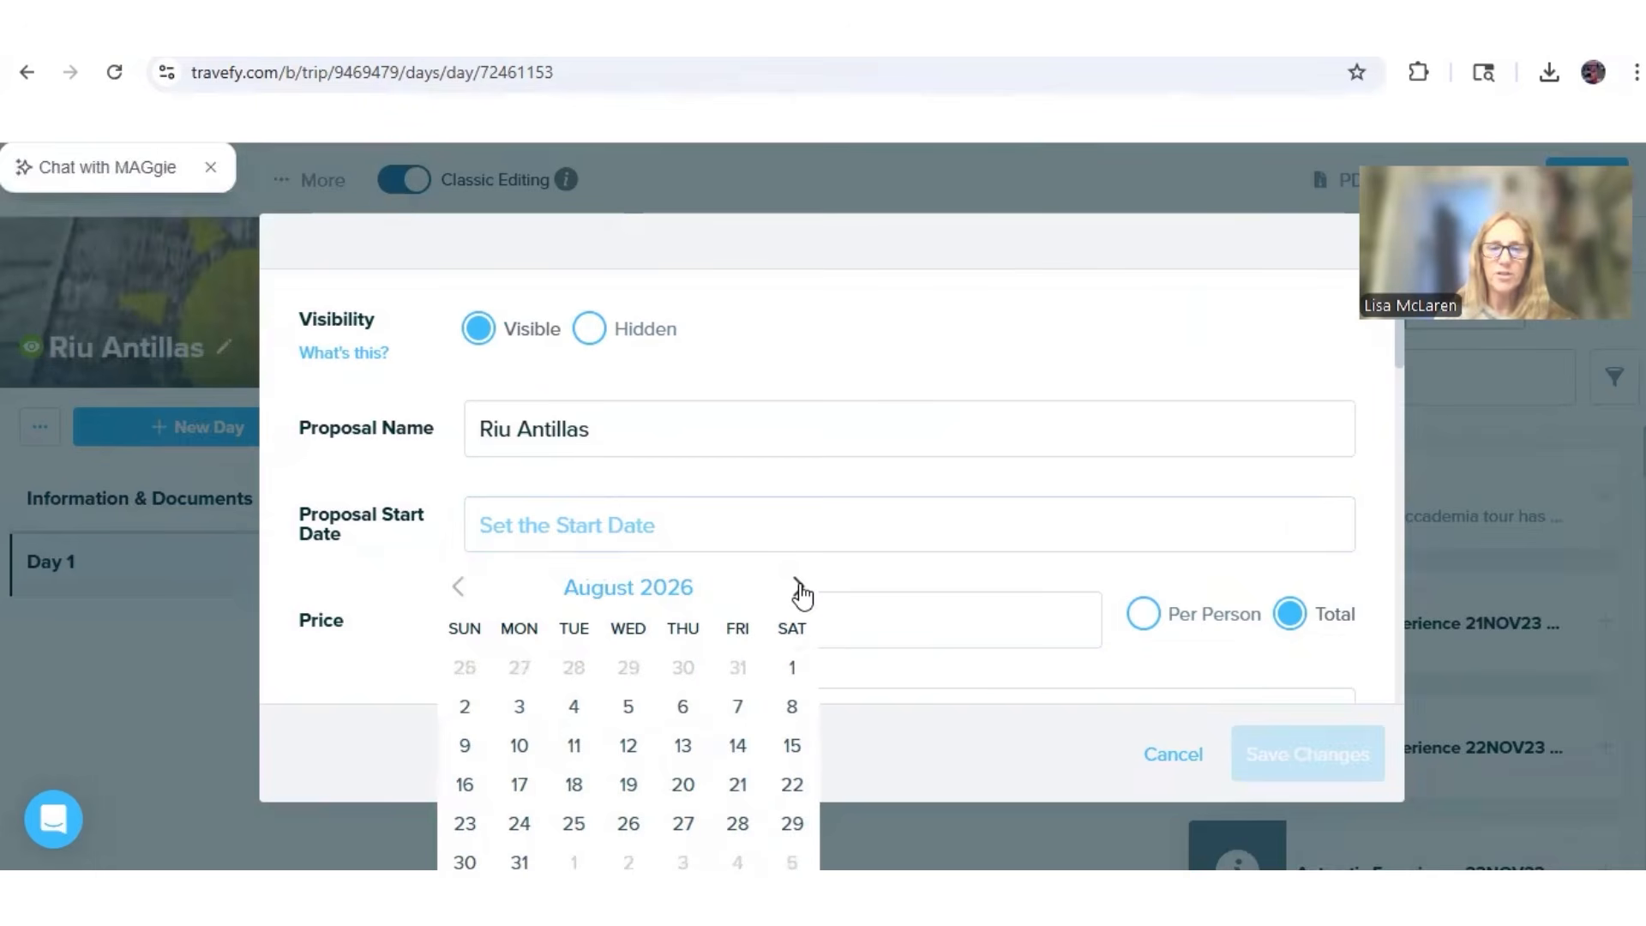
click(798, 588)
click(798, 588)
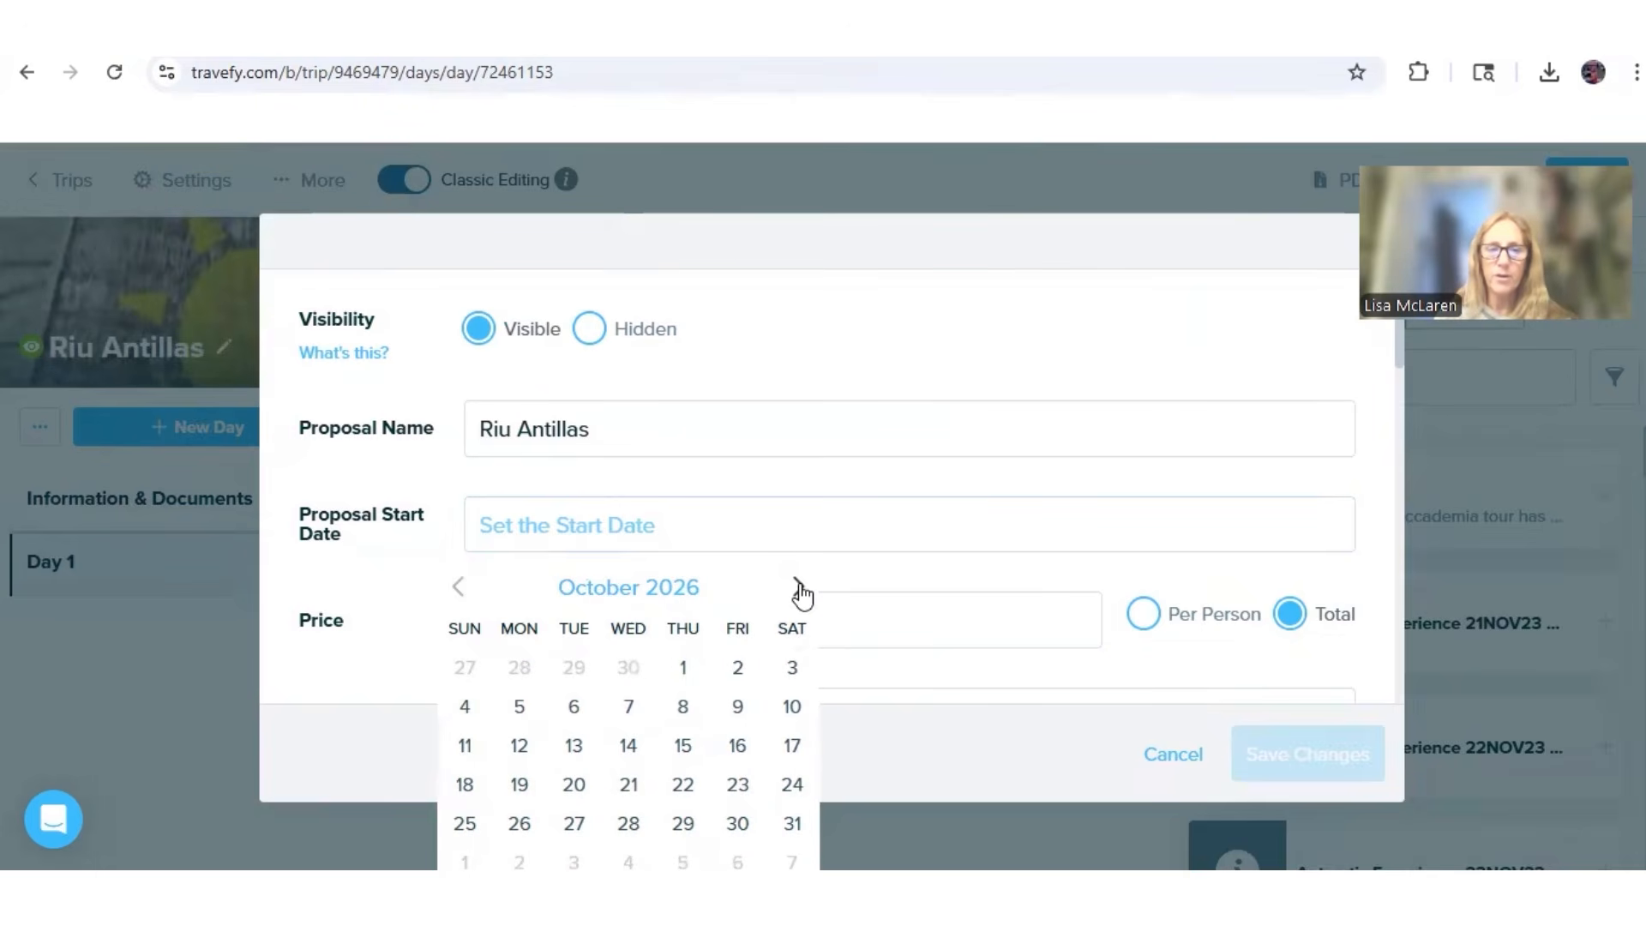
click(519, 709)
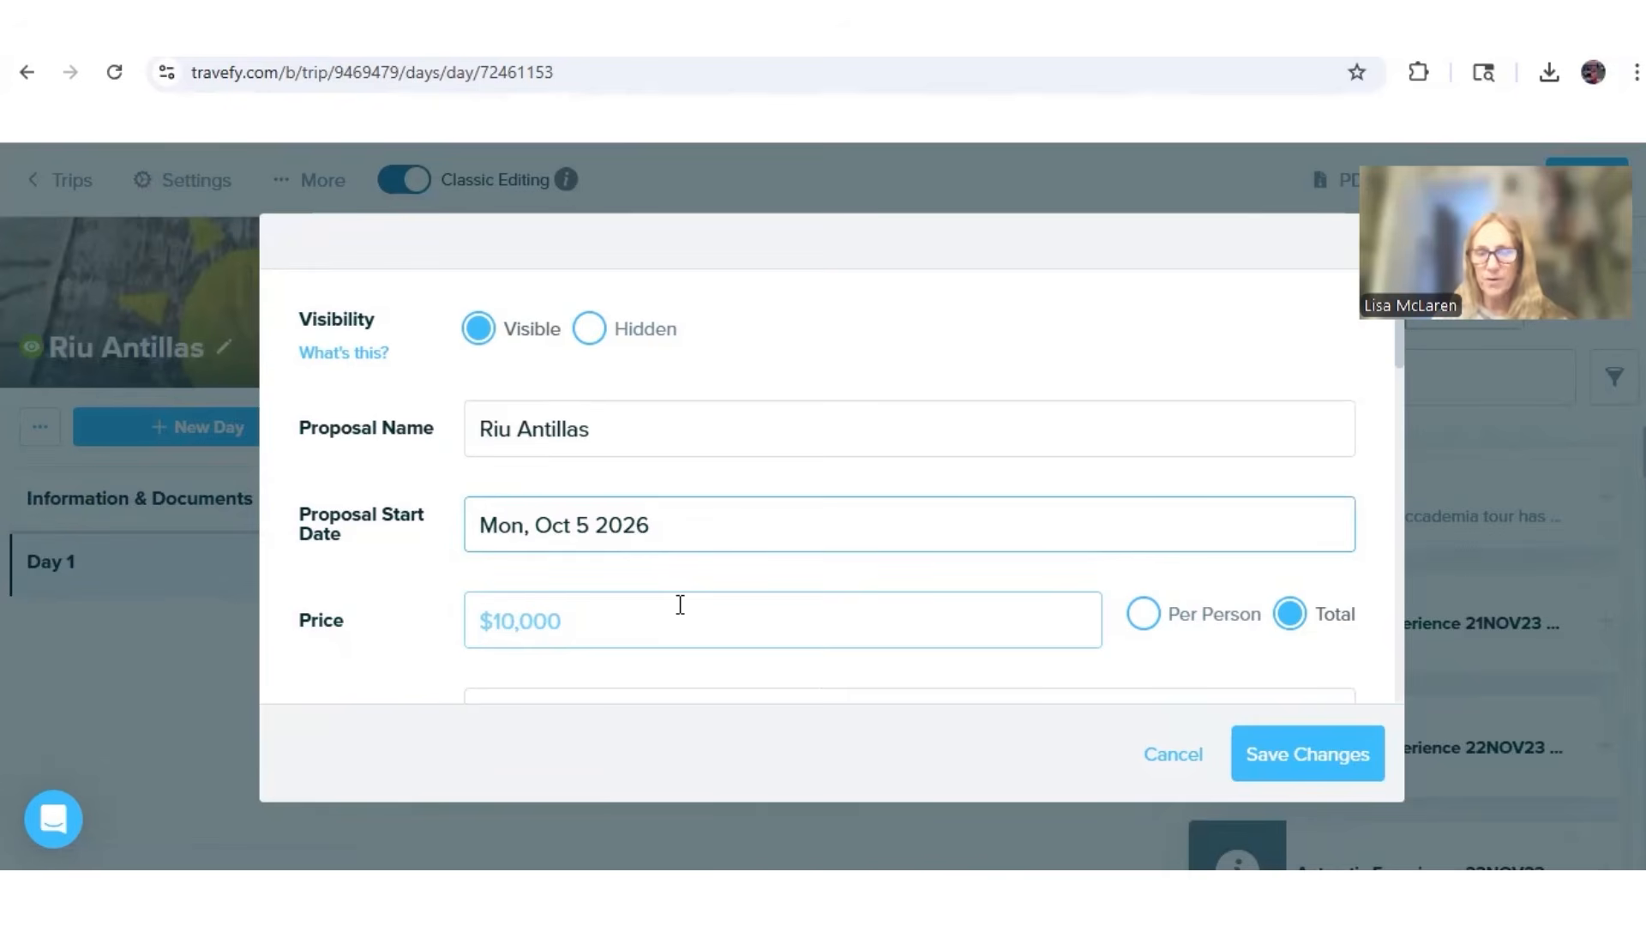
click(1268, 763)
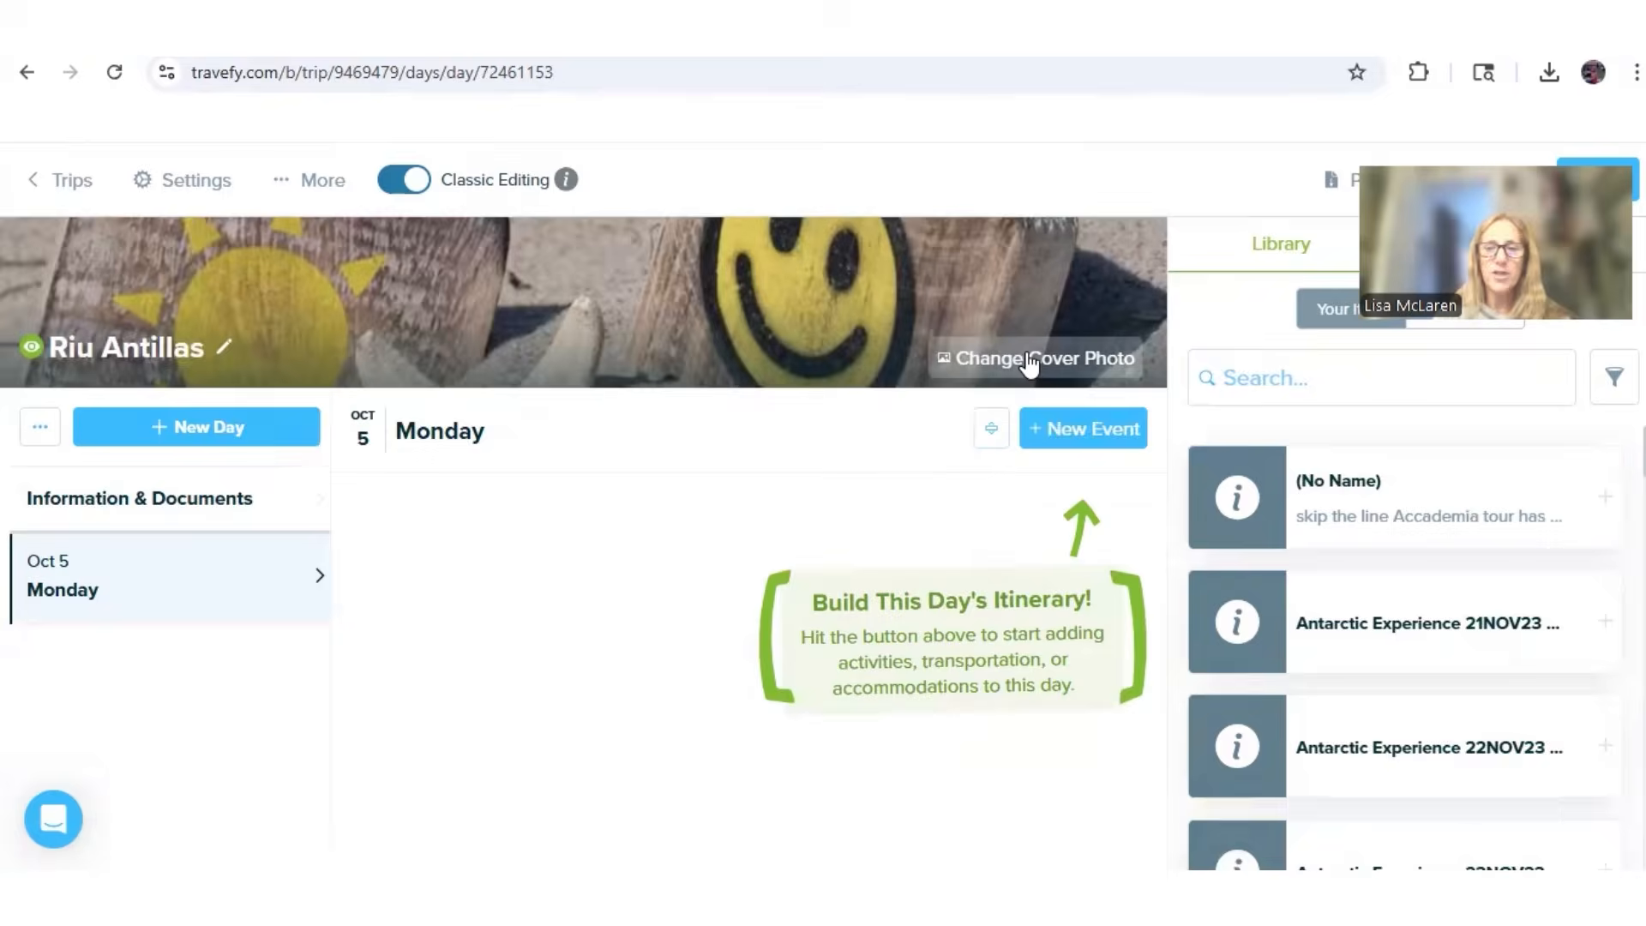
- Replace the proposal's cover photo with the first recent image, the rocky beach and sea view, and save it
click(1029, 360)
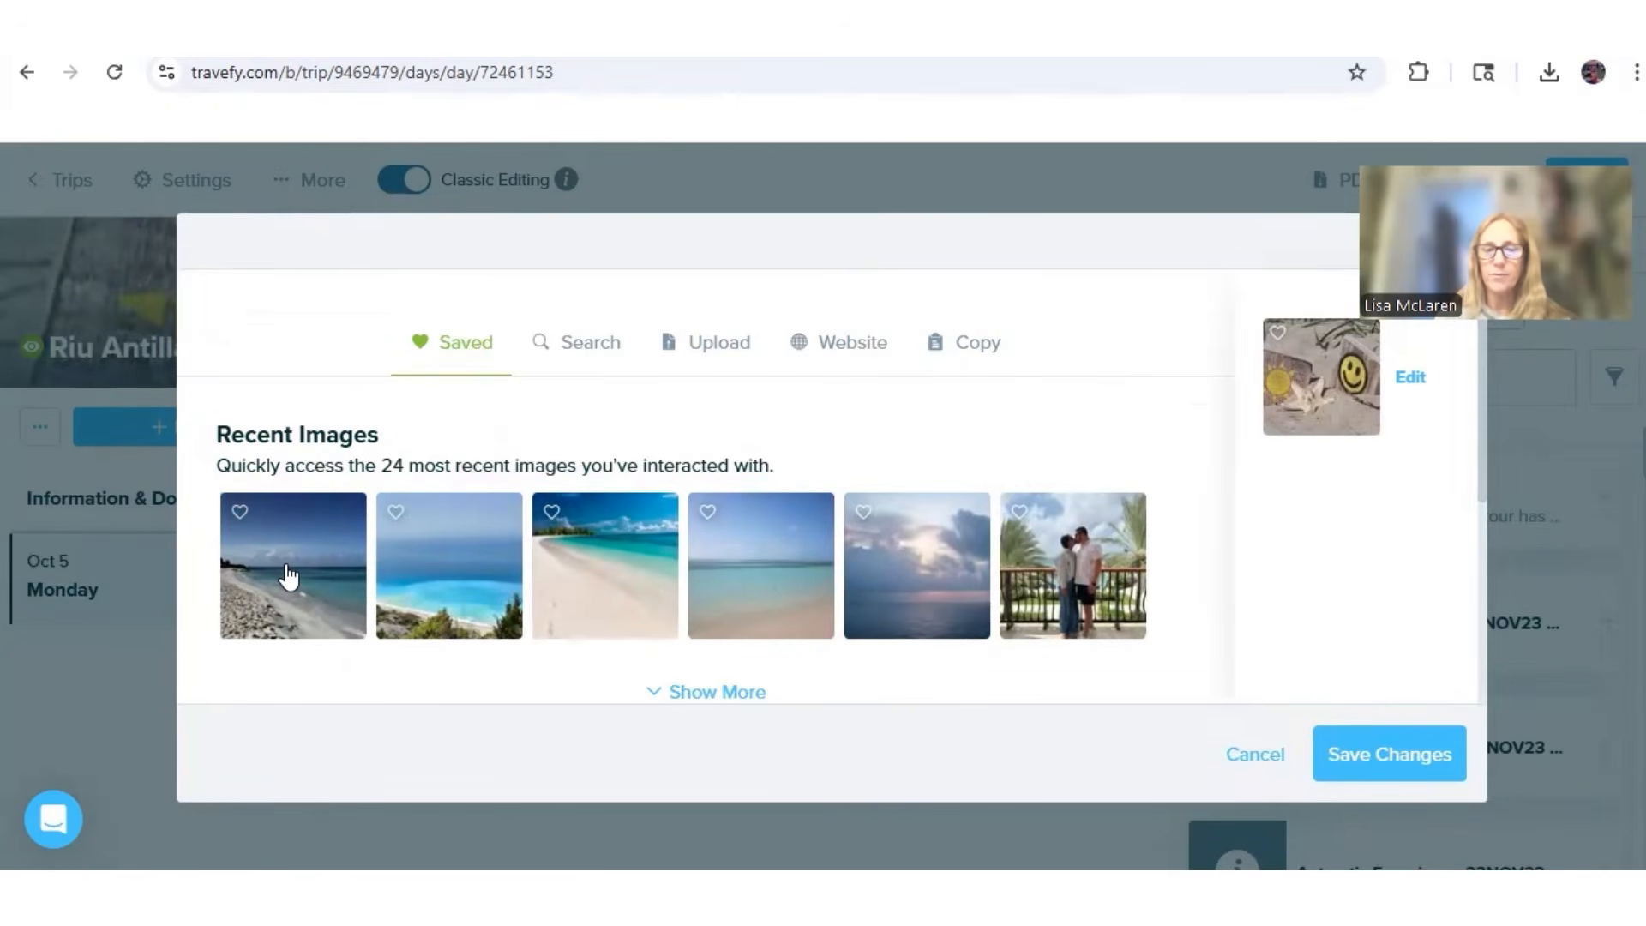
click(288, 576)
click(1342, 762)
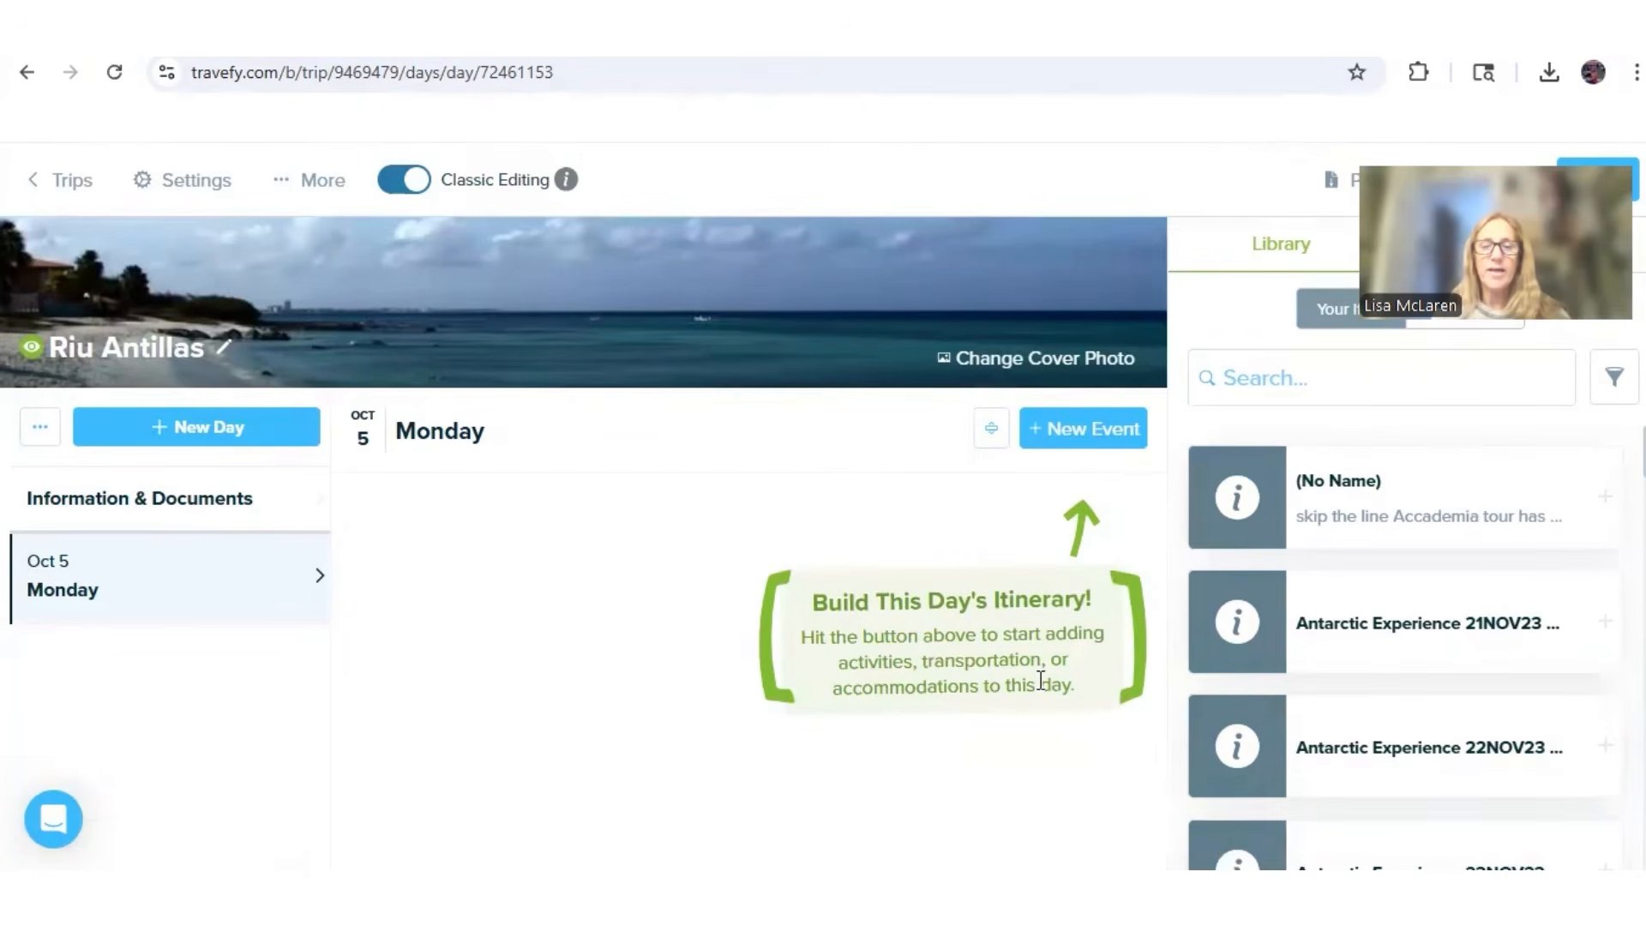
- Start a Smart Import for the Monday, Oct 5 day and upload AA Riu Antillas.pdf from the ARUBA DEMO folder in LISAFIT Travel
click(1065, 437)
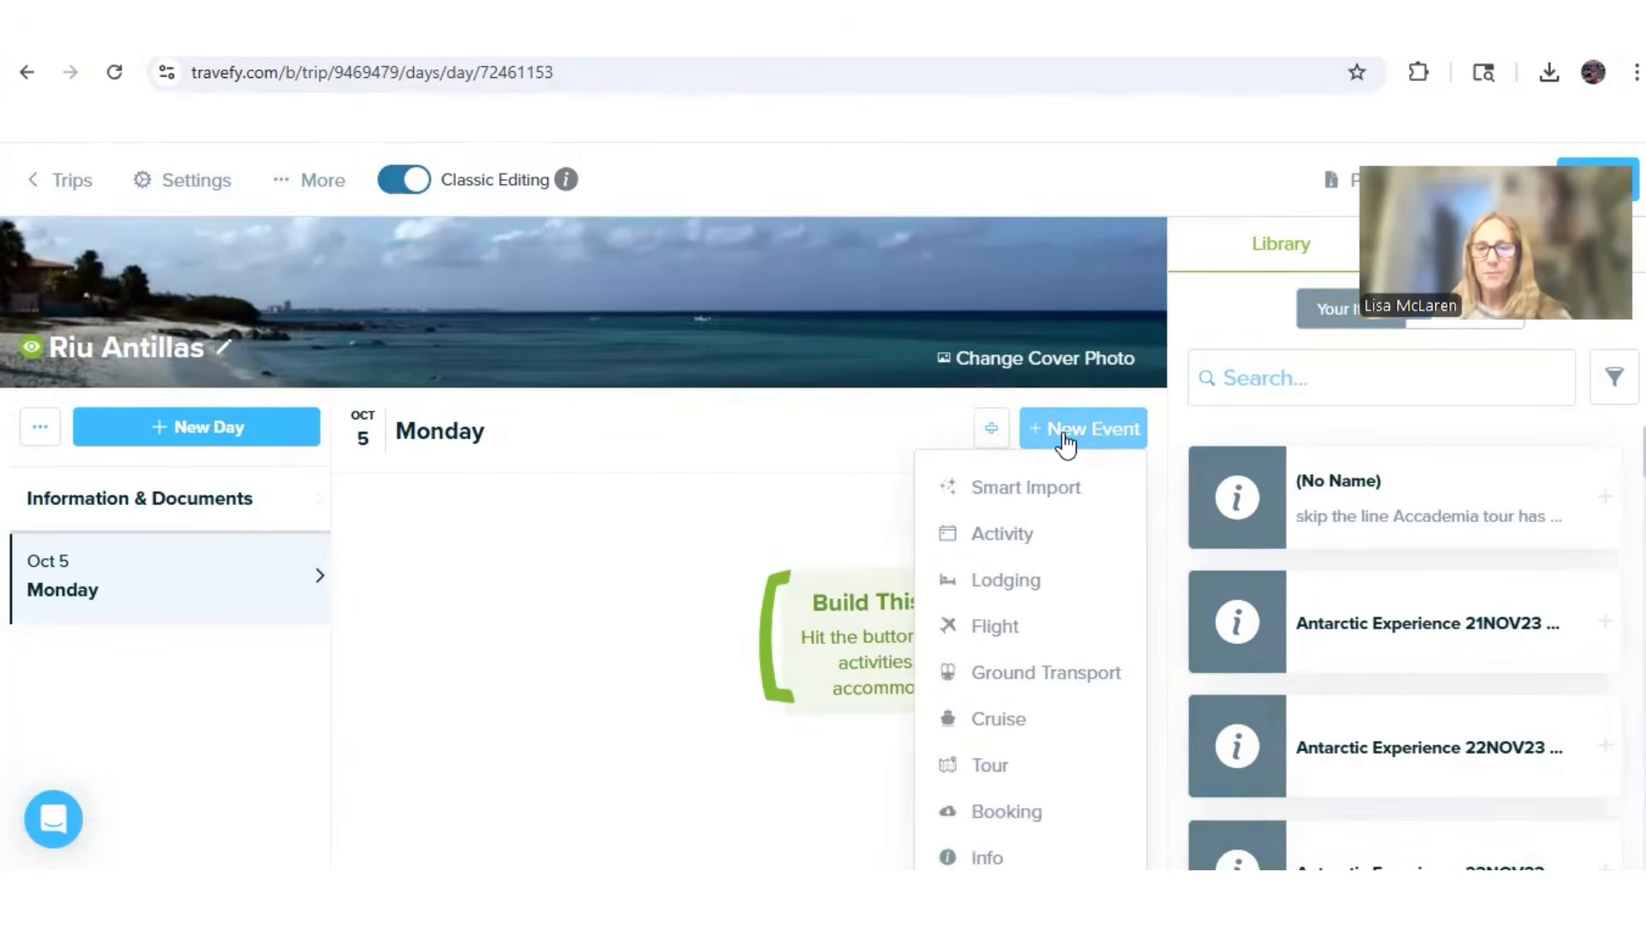
click(1022, 489)
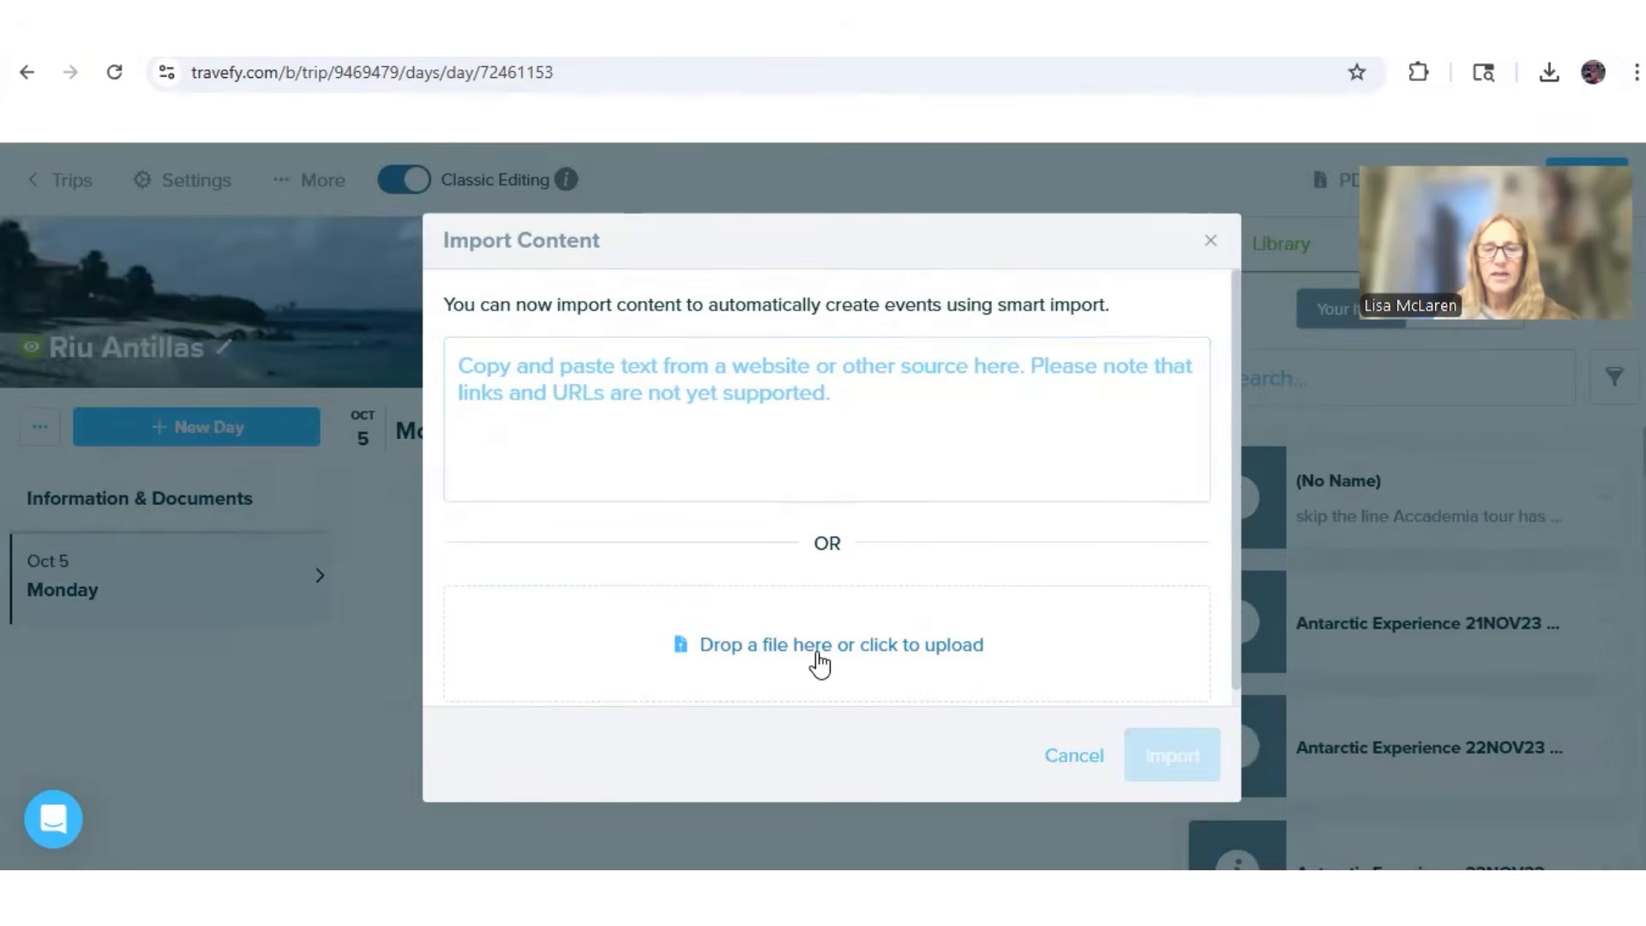
click(815, 649)
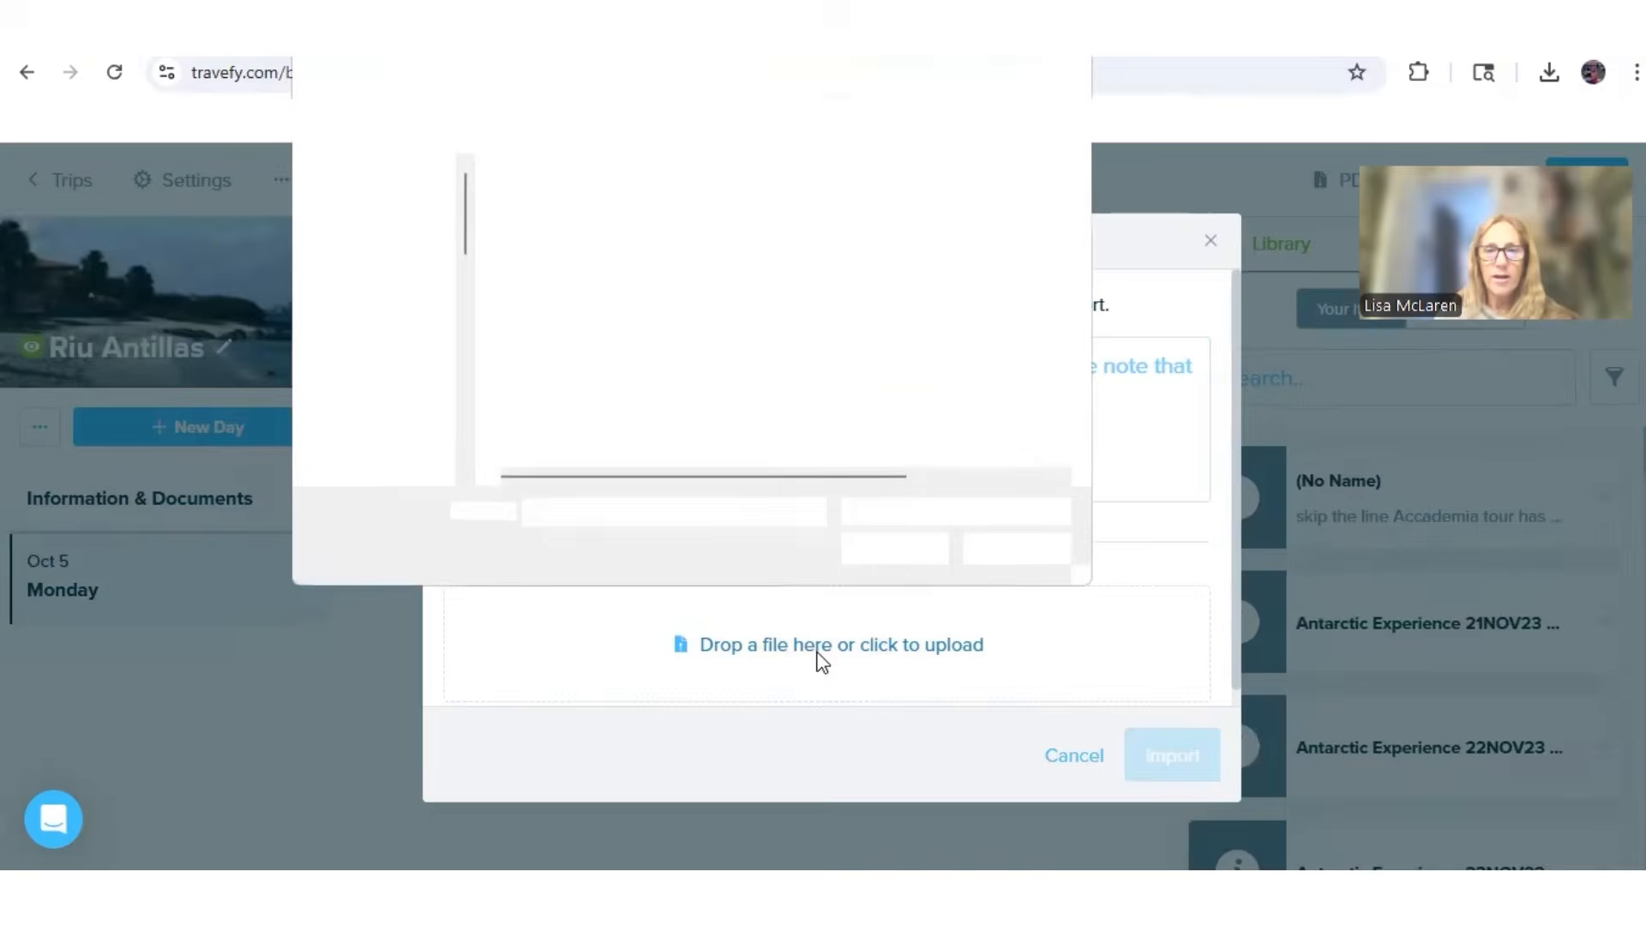
drag(469, 215, 452, 275)
click(425, 294)
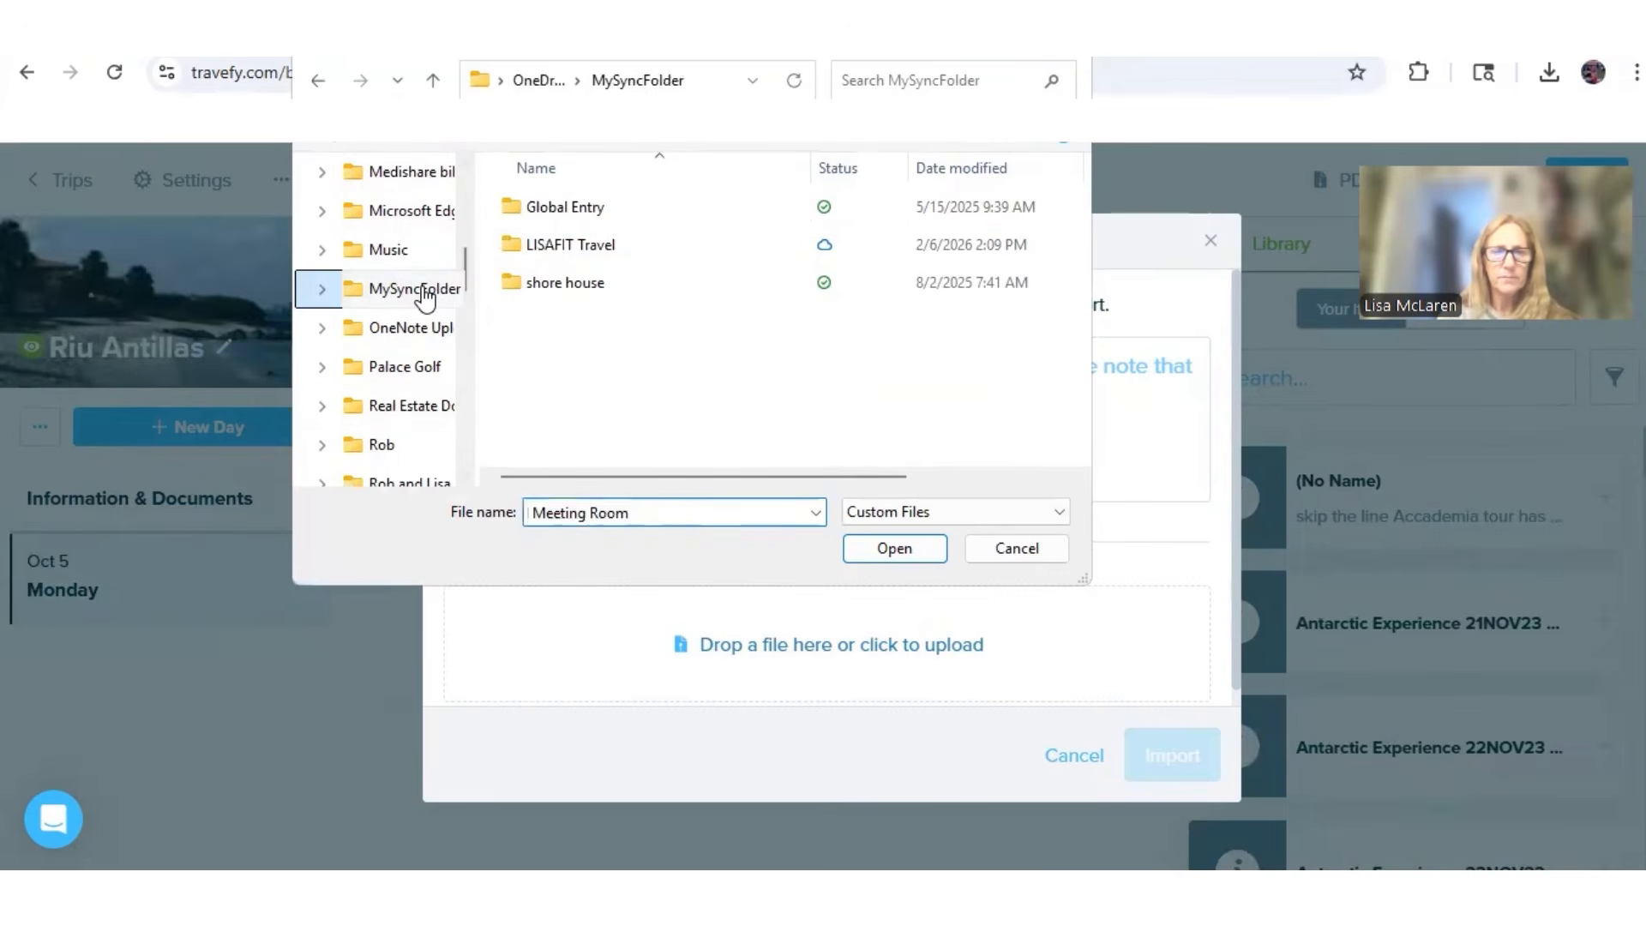
double_click(547, 243)
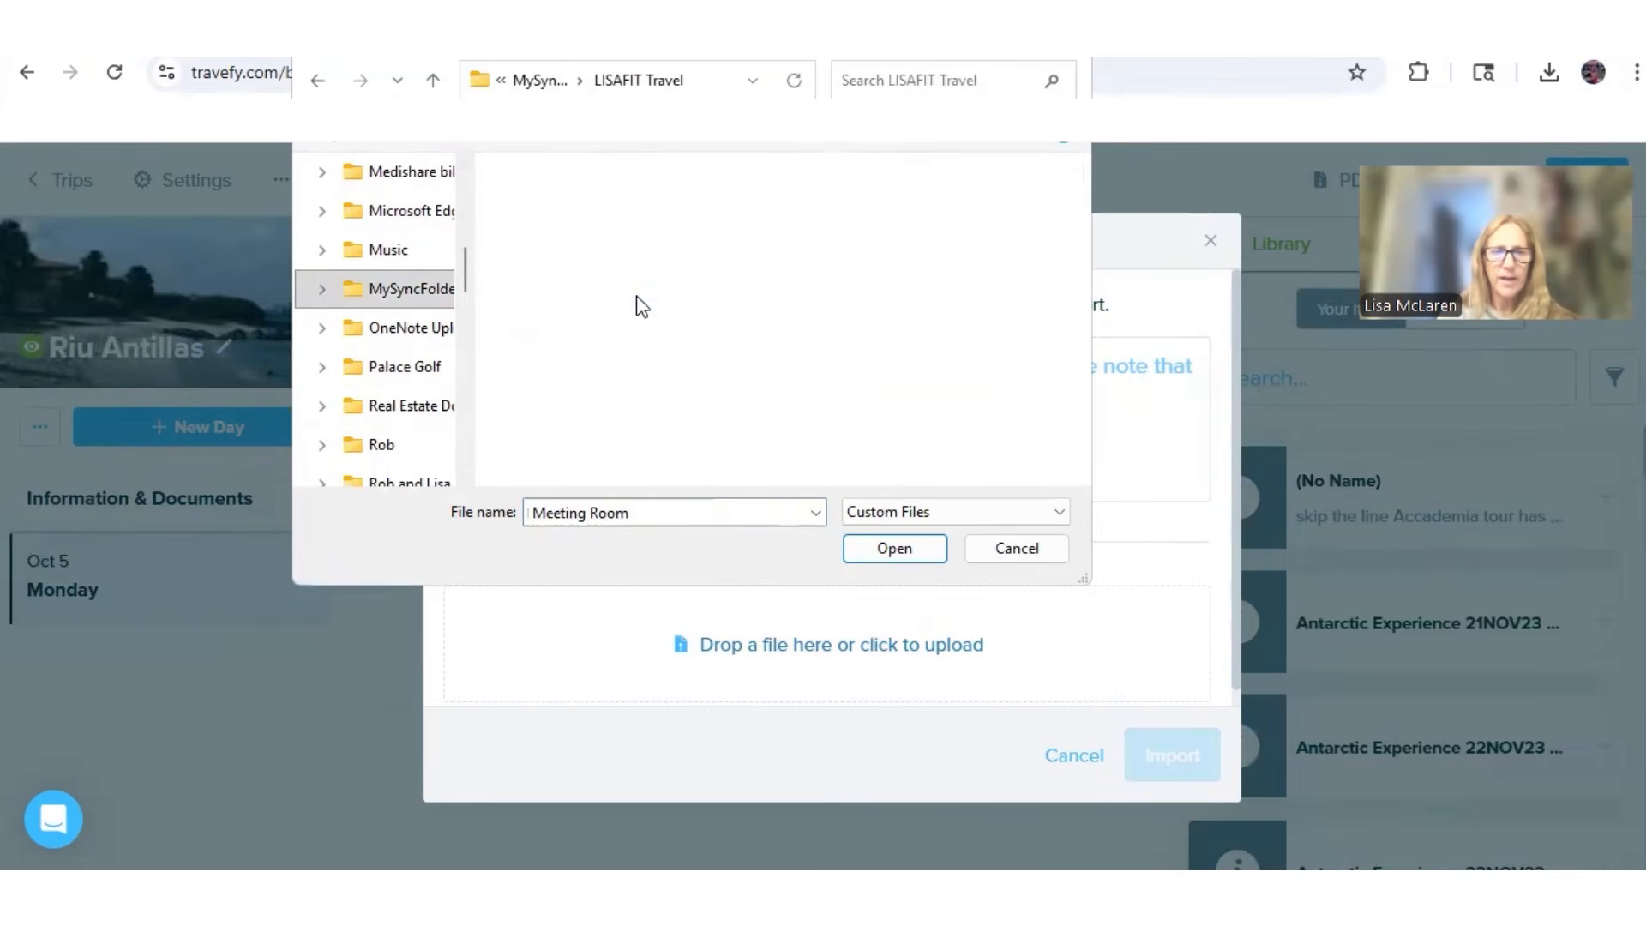
mouse_move(1082, 183)
mouse_down()
mouse_move(1084, 223)
mouse_move(1082, 193)
mouse_up()
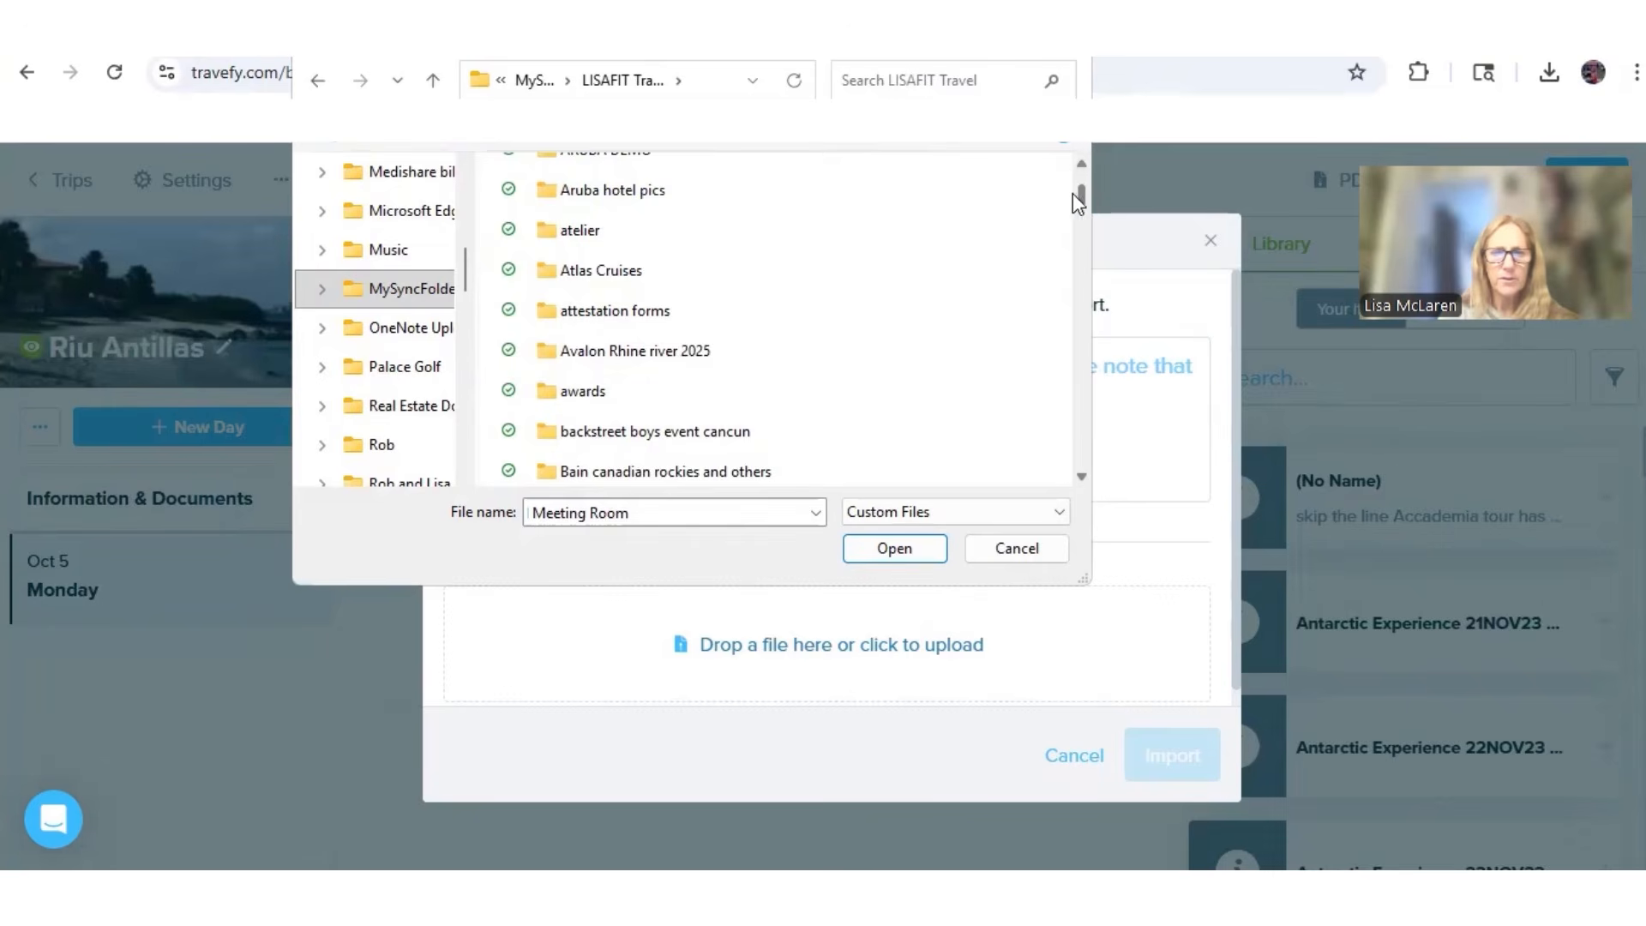
scroll(1073, 166, up, 1)
click(626, 211)
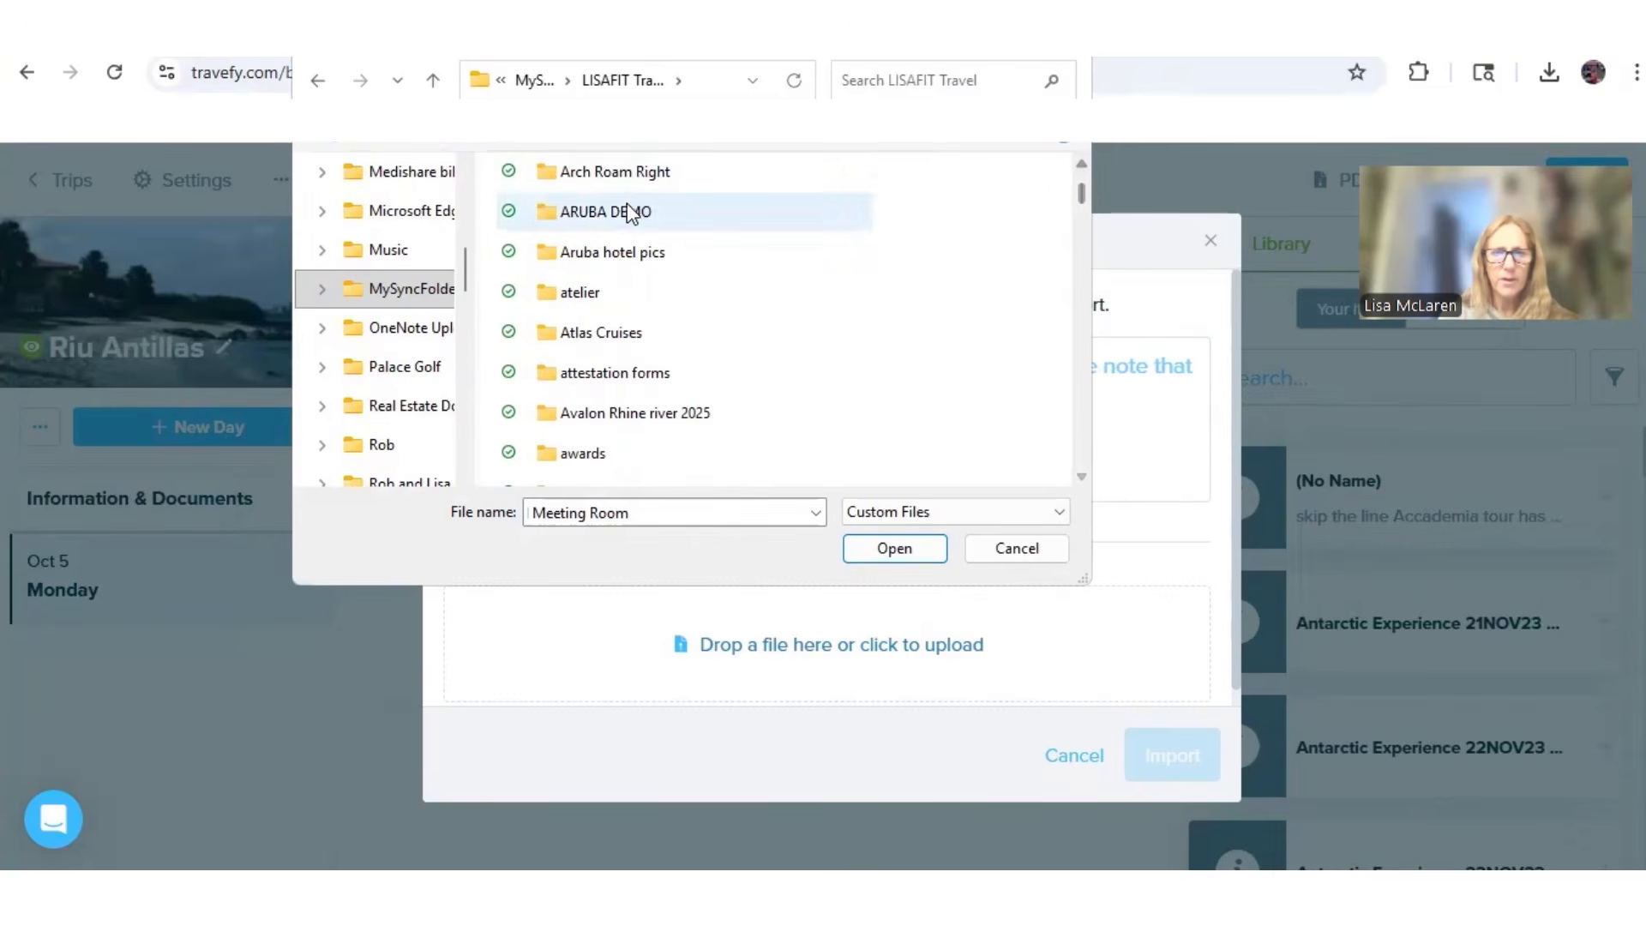
double_click(619, 214)
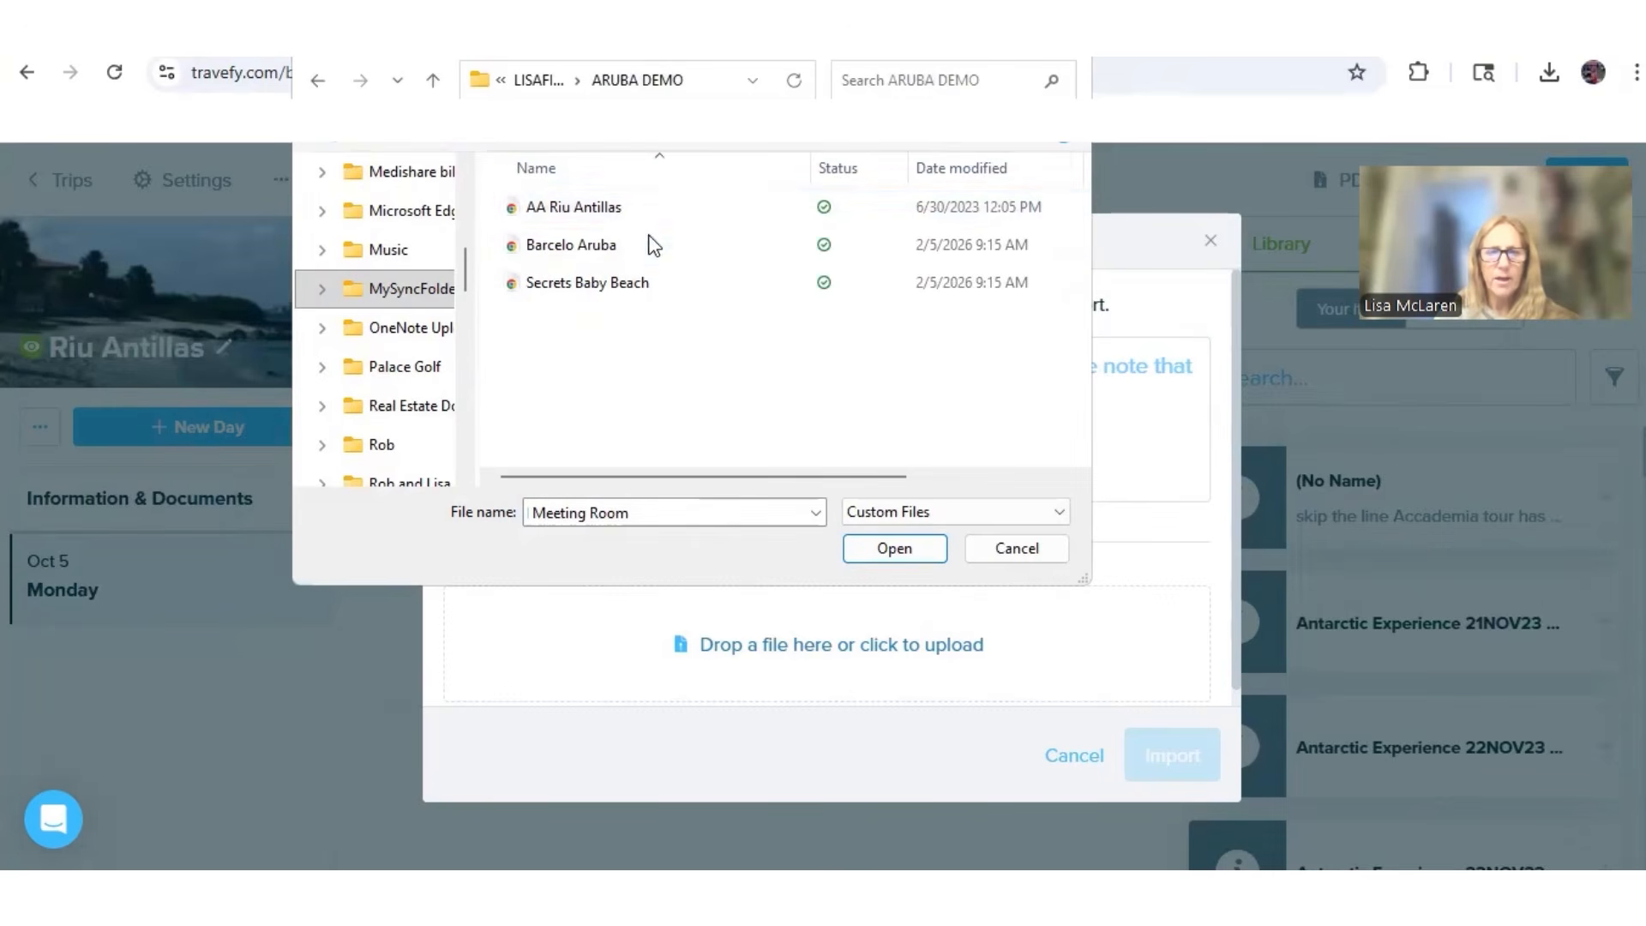
click(620, 210)
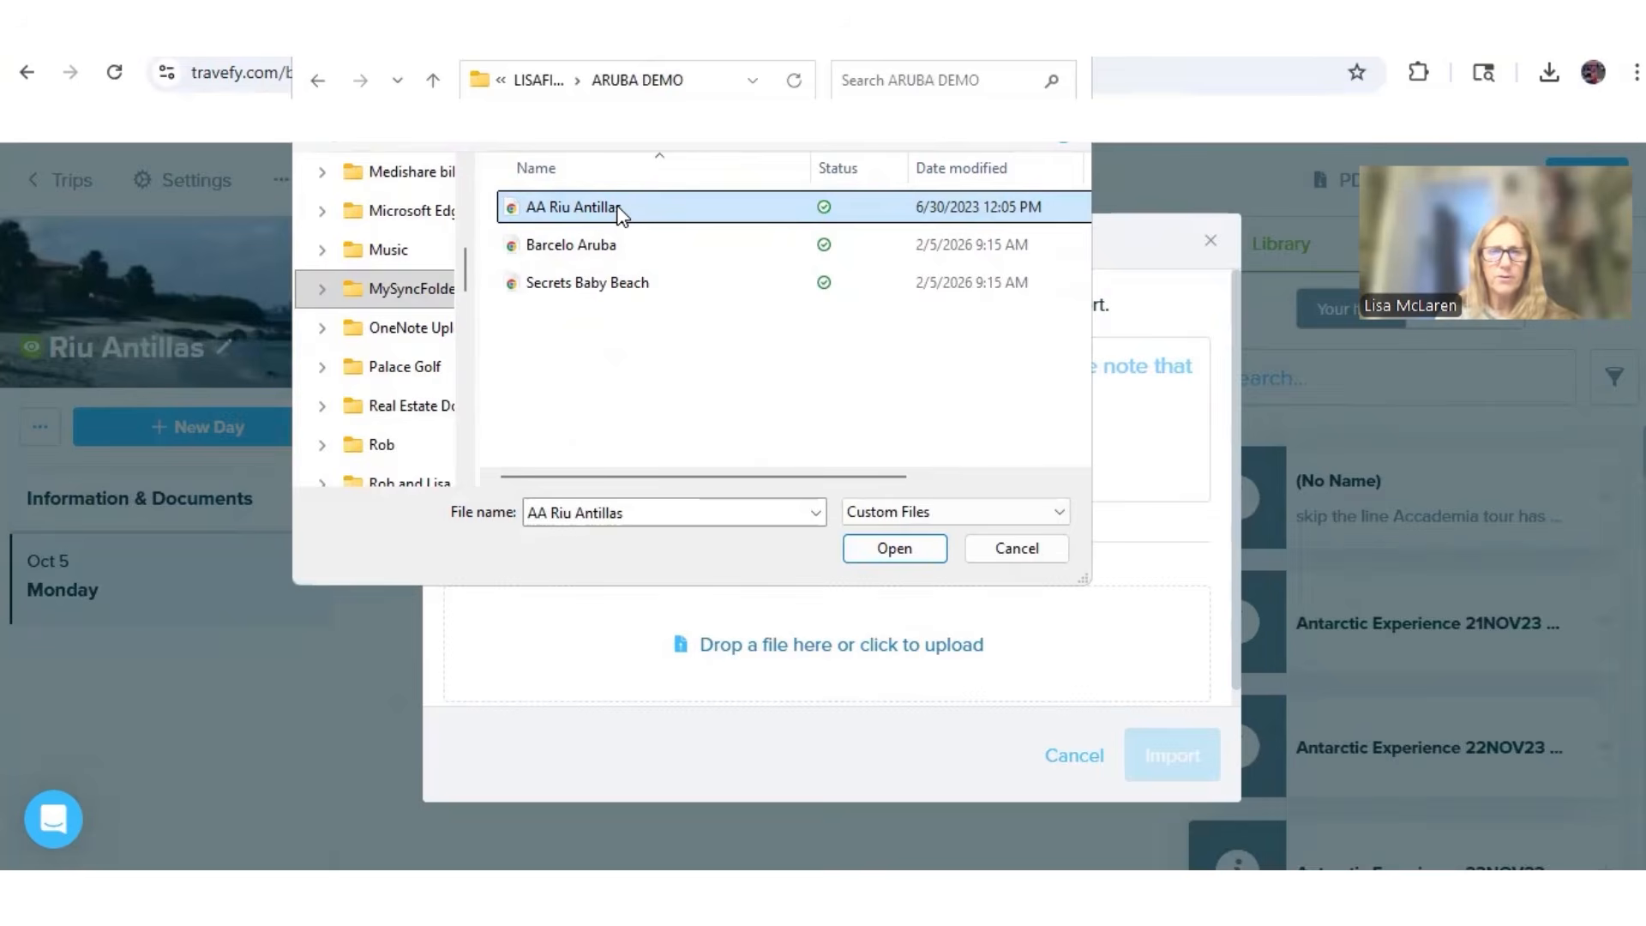
double_click(618, 208)
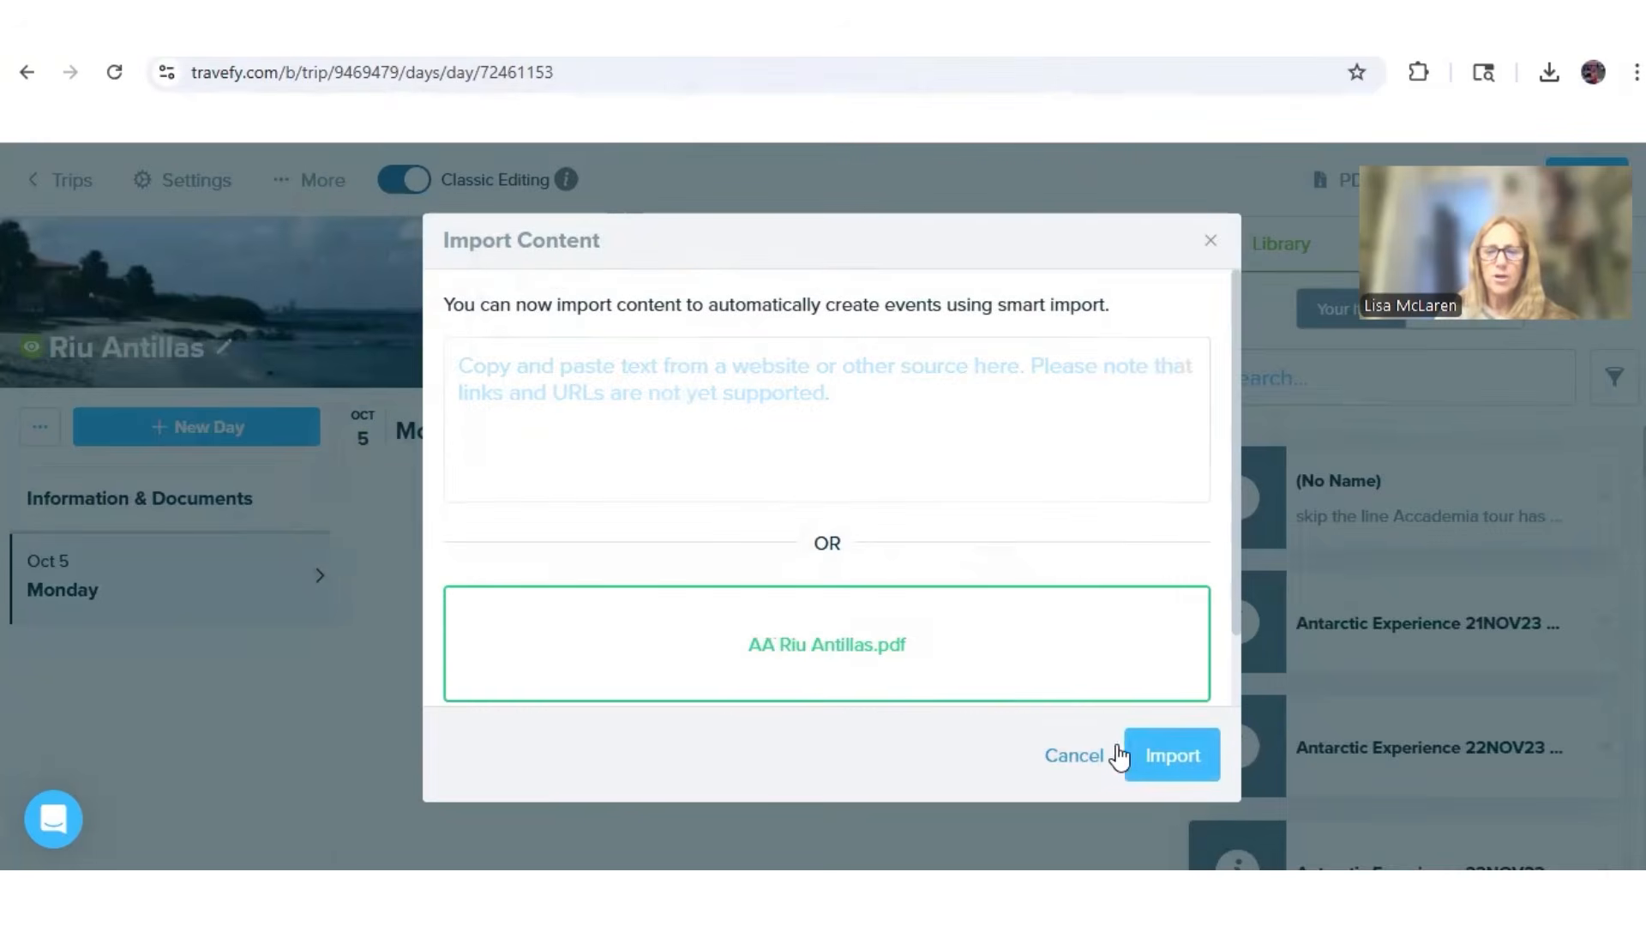
- Import all the selected events read from the PDF into the proposal and dismiss the feedback request
click(1168, 776)
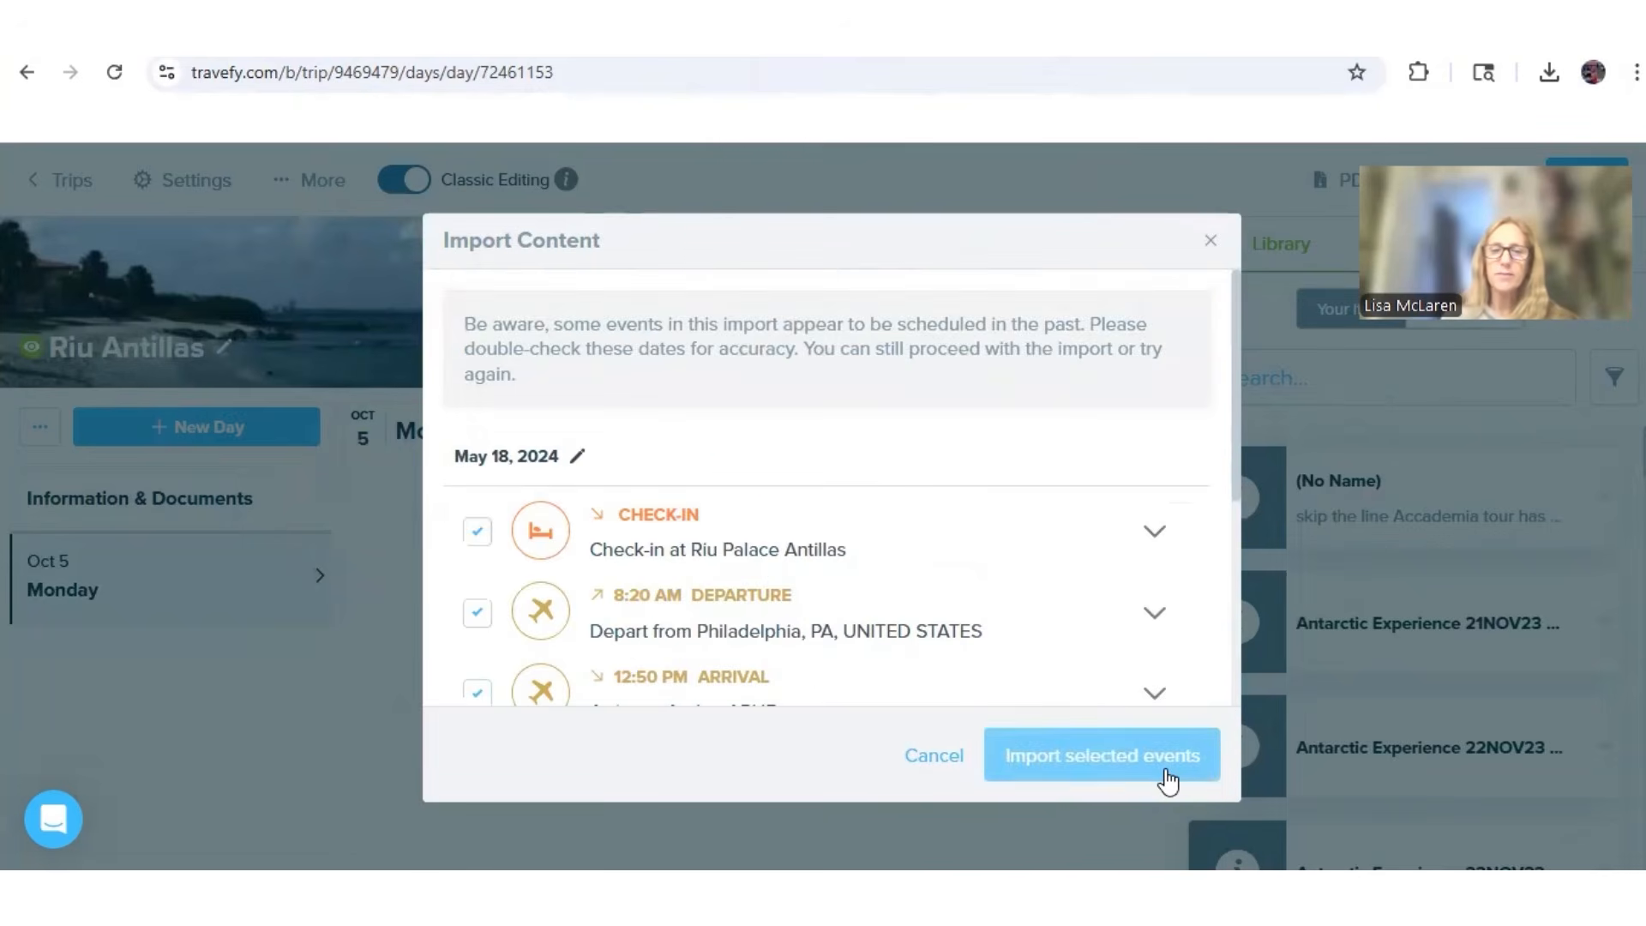
click(1168, 776)
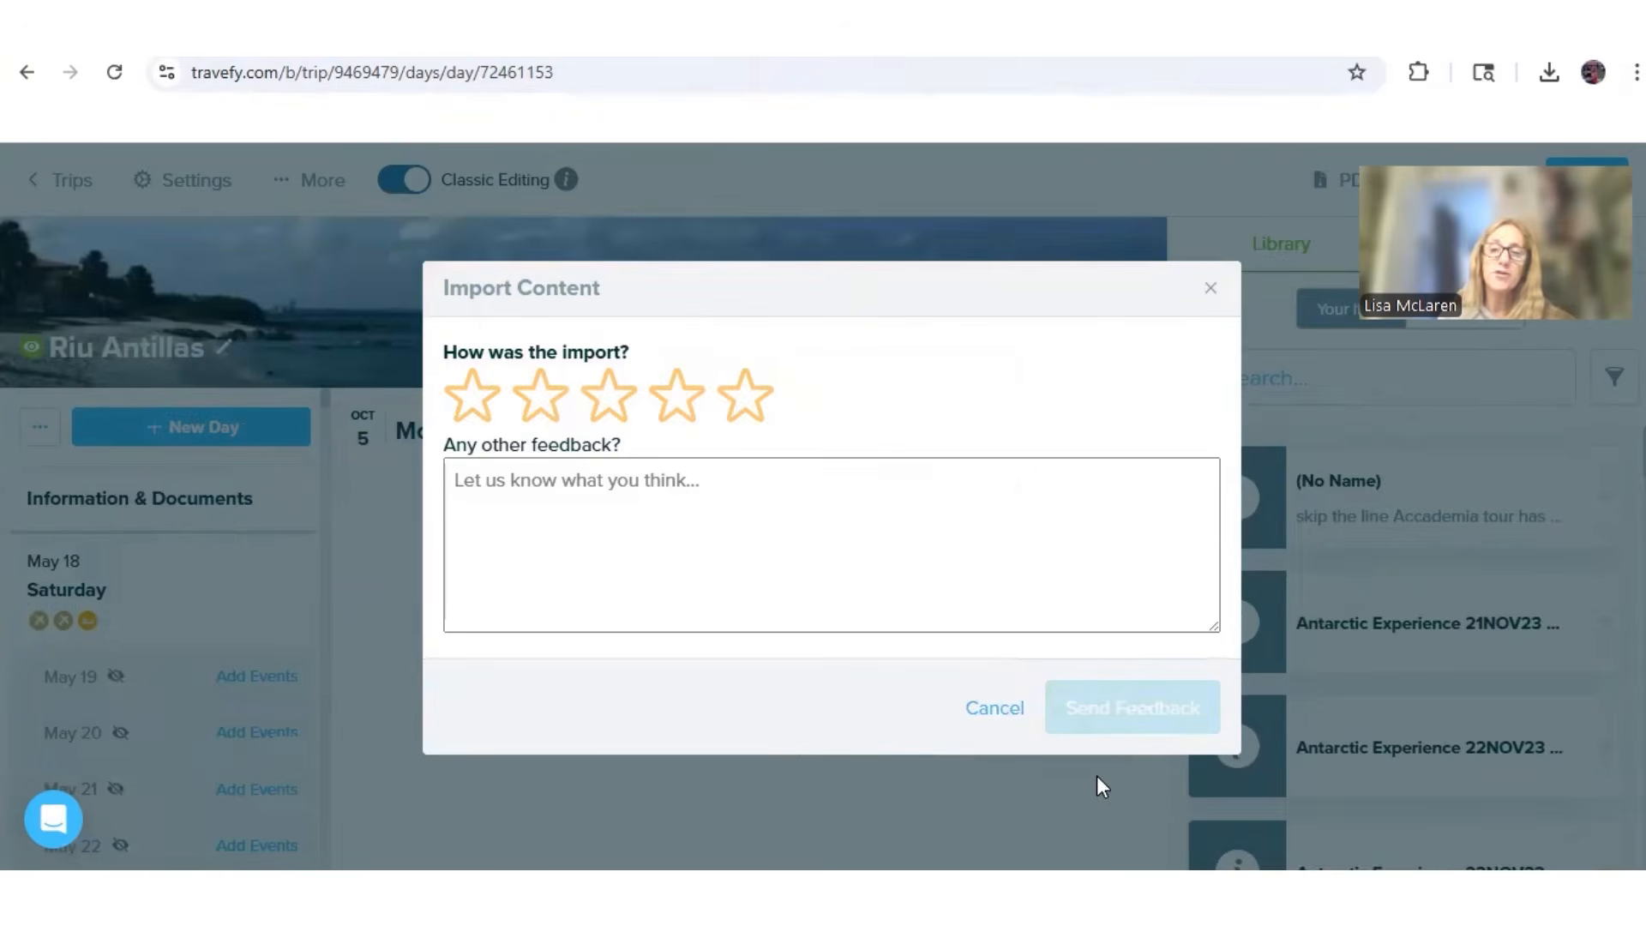
click(1211, 288)
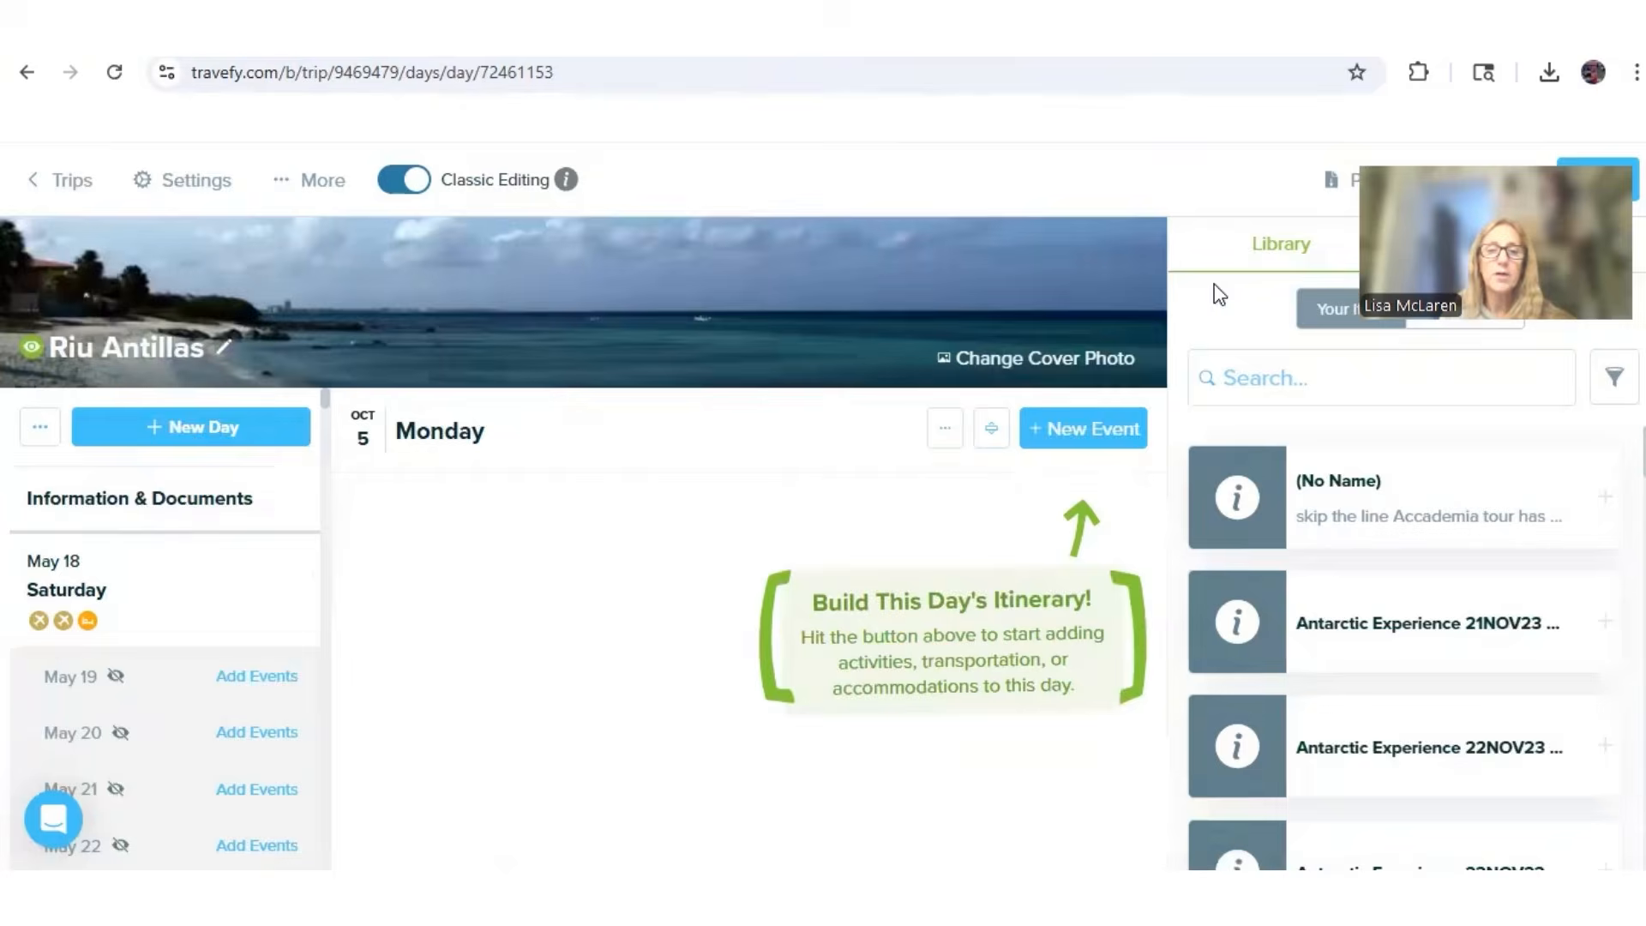
- View the contacts on this proposal and close the list without adding anyone
click(309, 178)
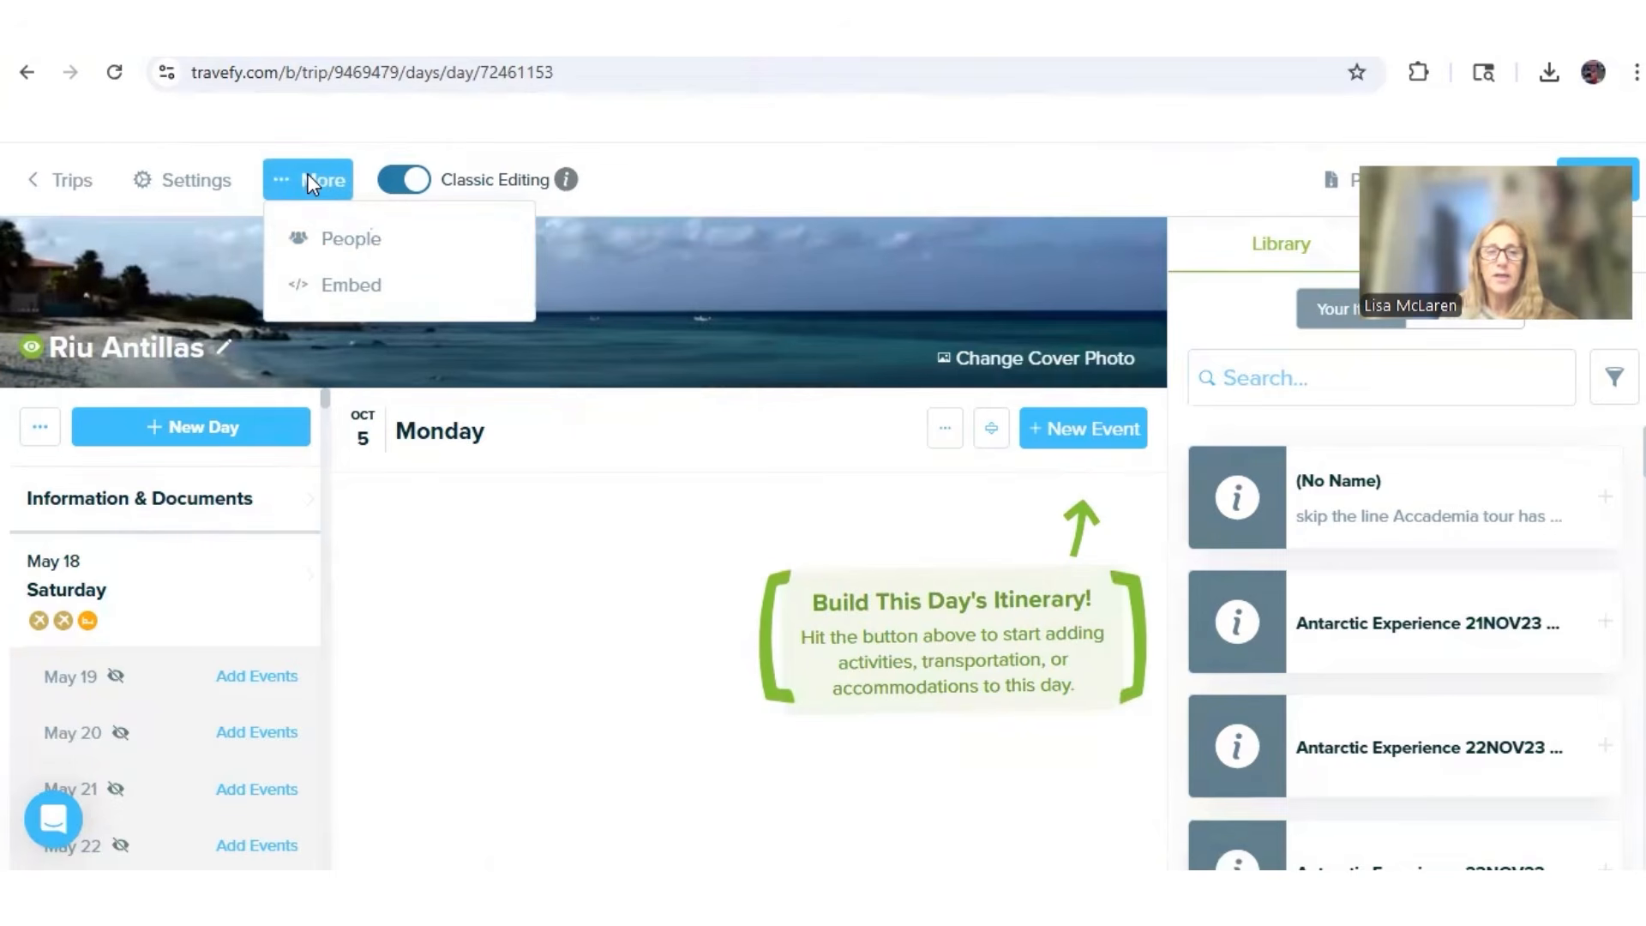
click(343, 244)
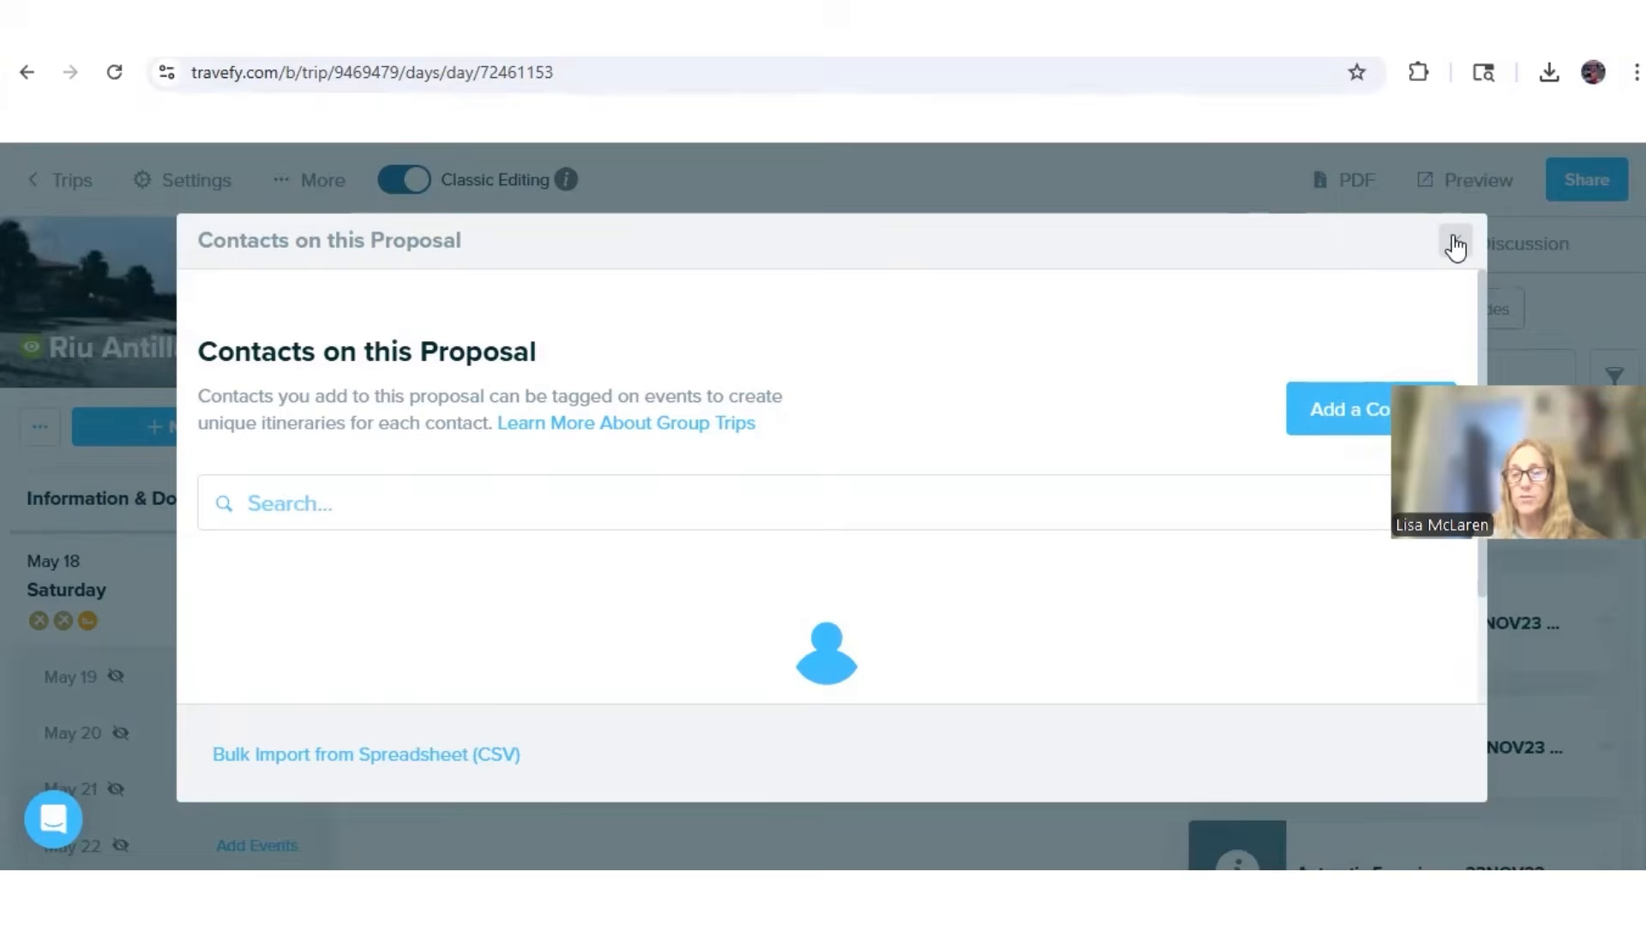
click(1454, 244)
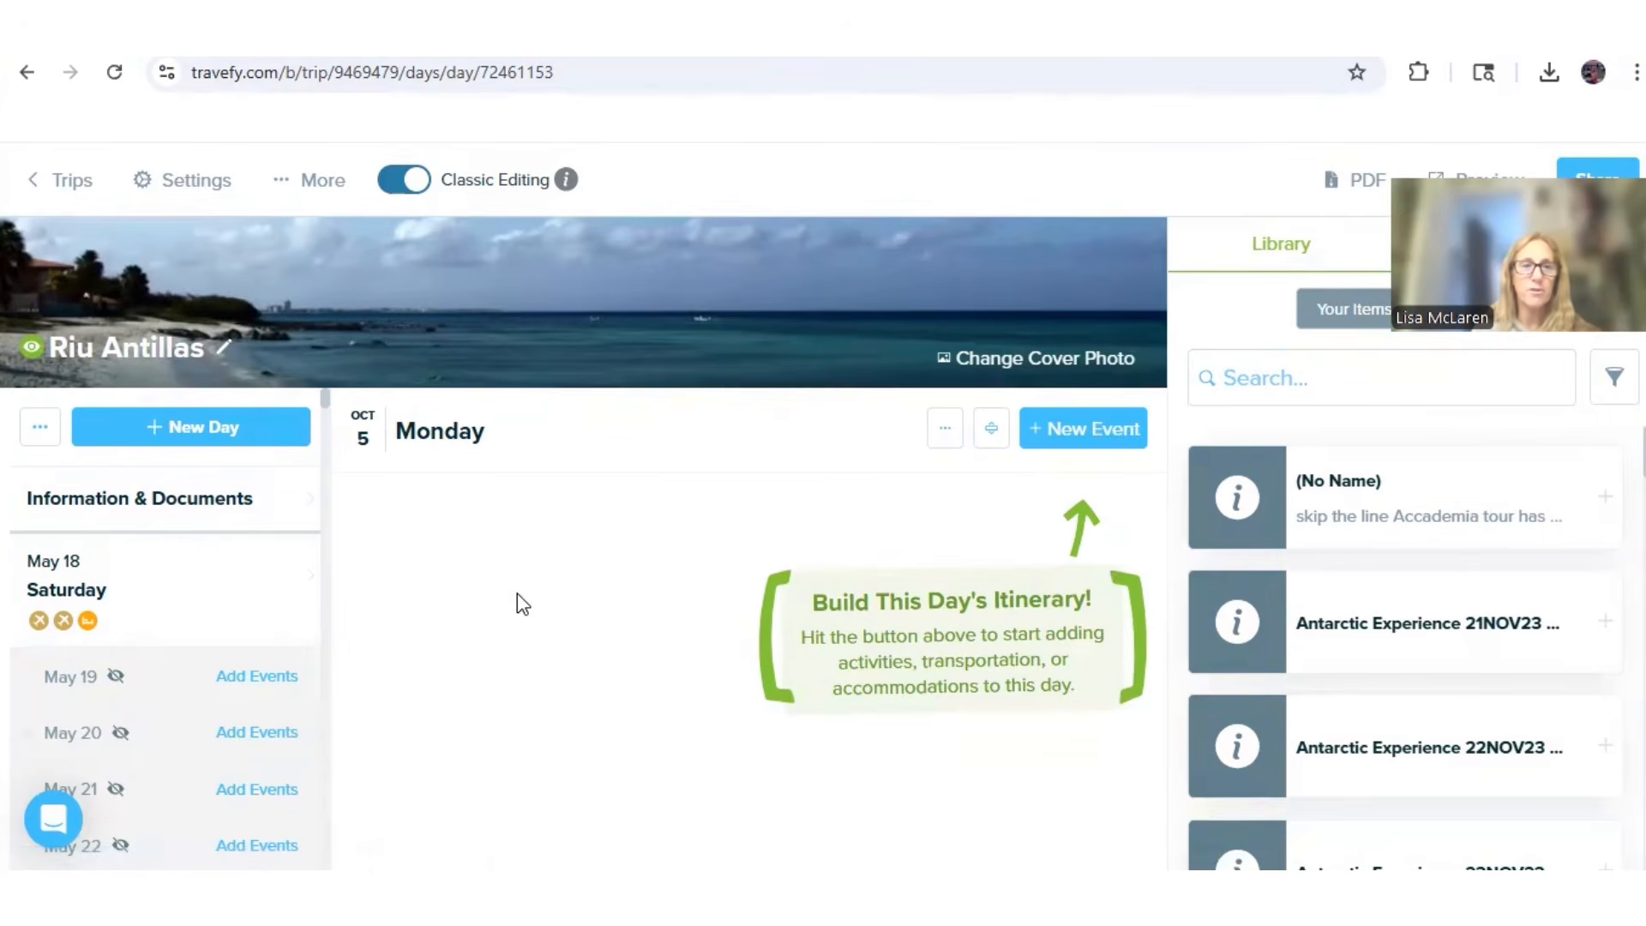
- Return to the Aruba Honeymoon trip workspace and create a second blank proposal named Secrets Baby Beach
click(58, 180)
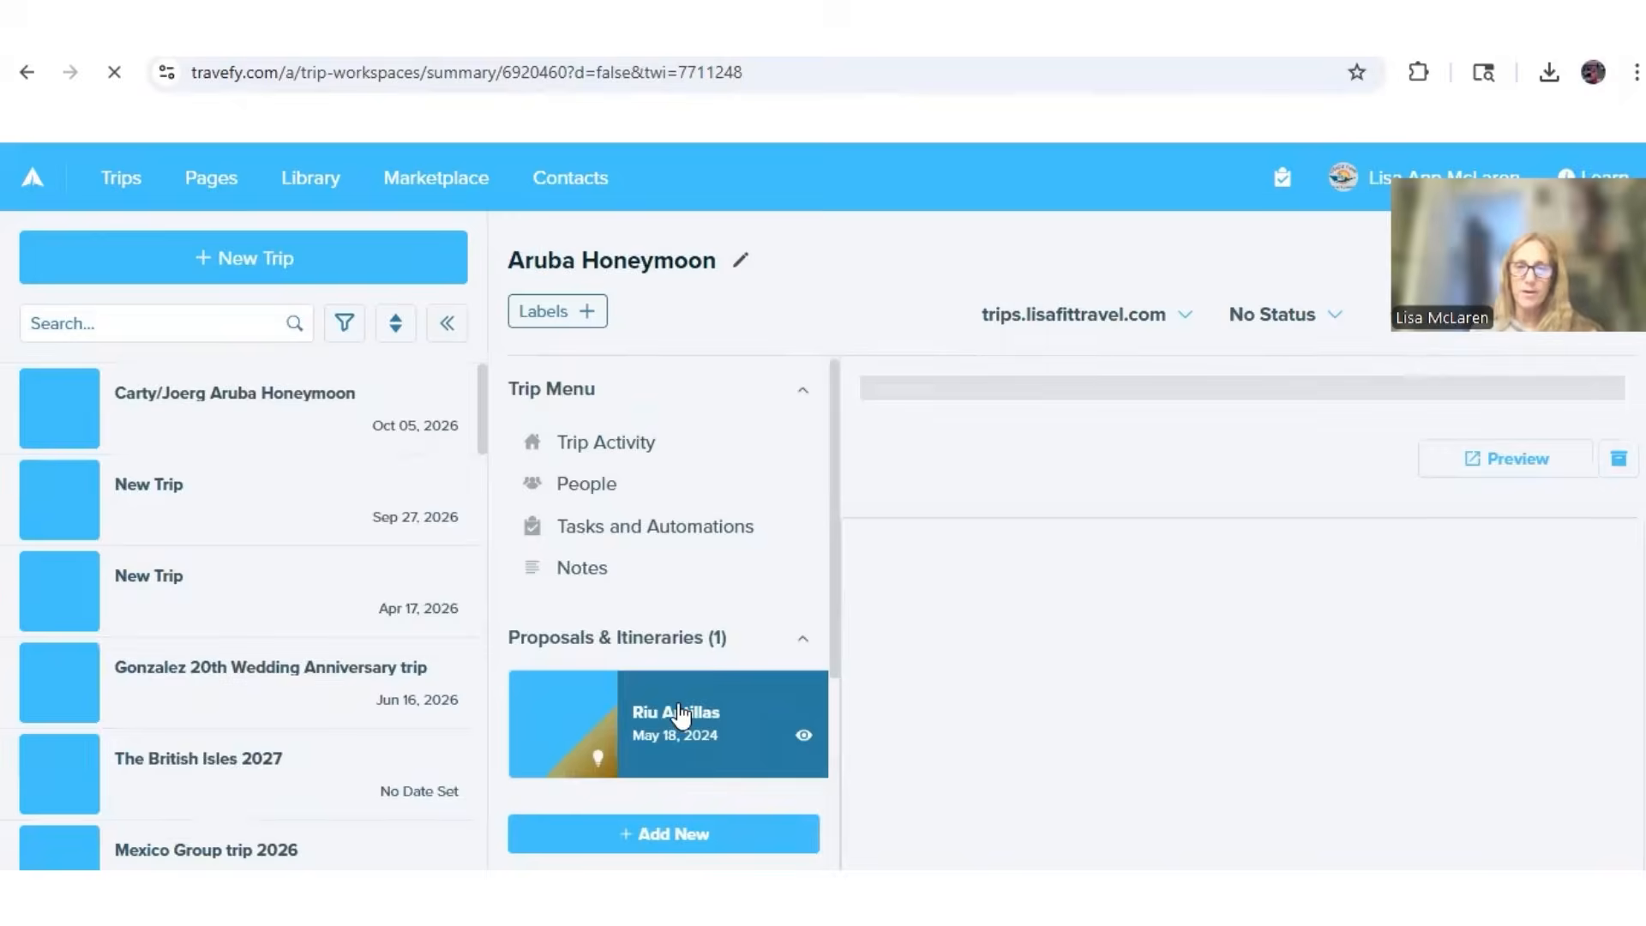
click(681, 836)
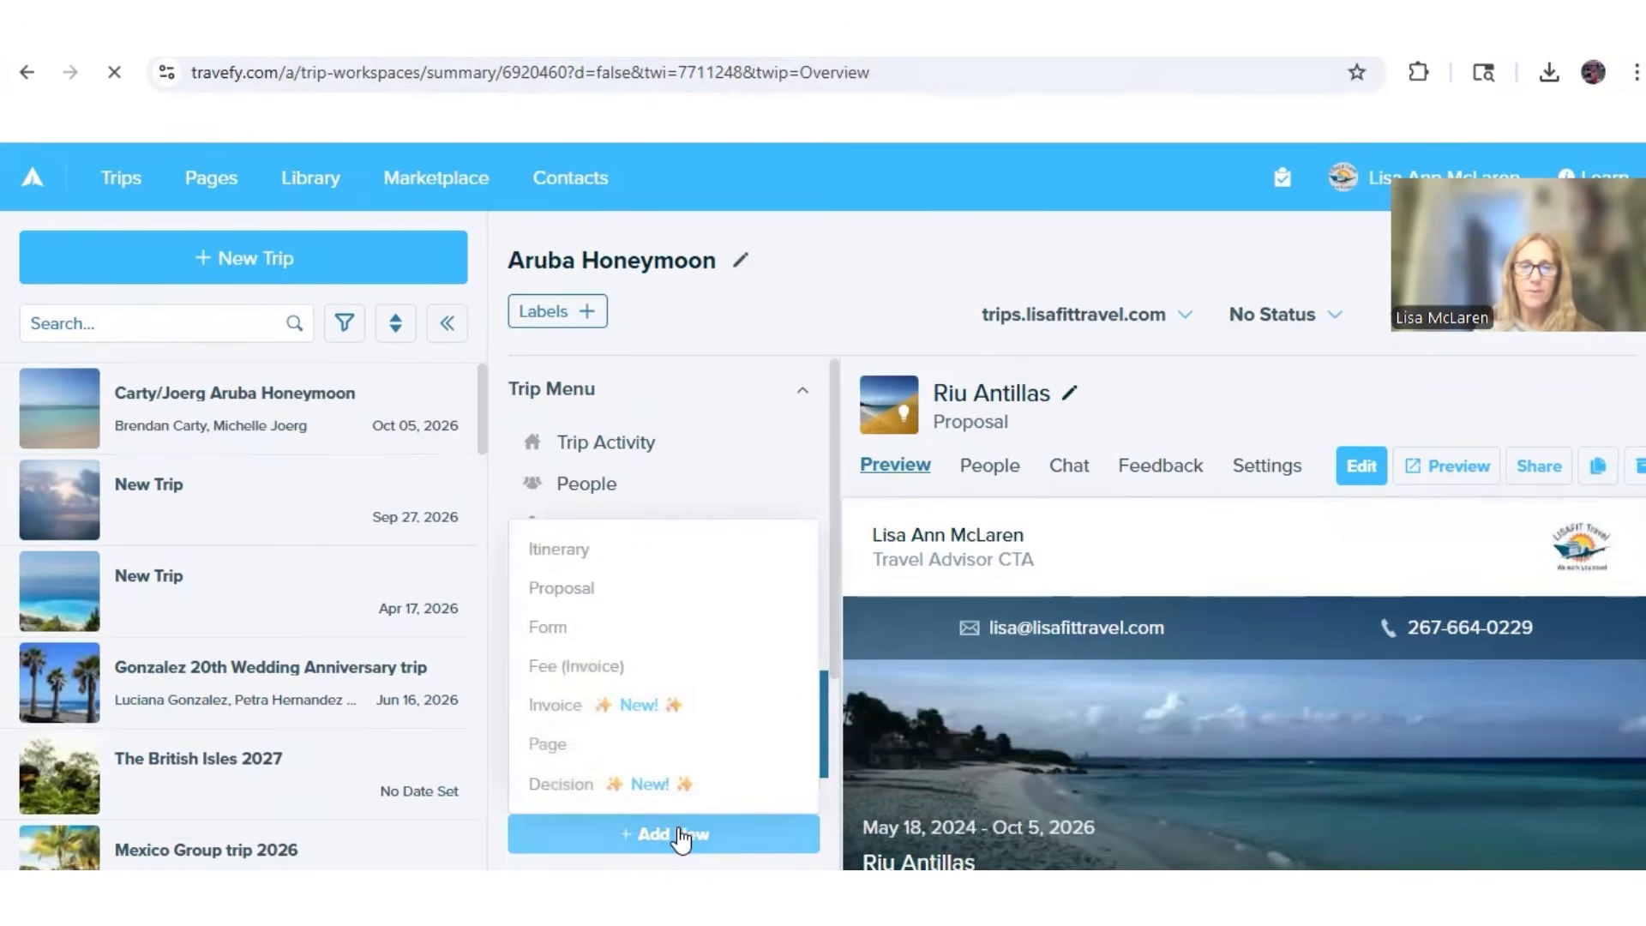
click(590, 590)
click(630, 784)
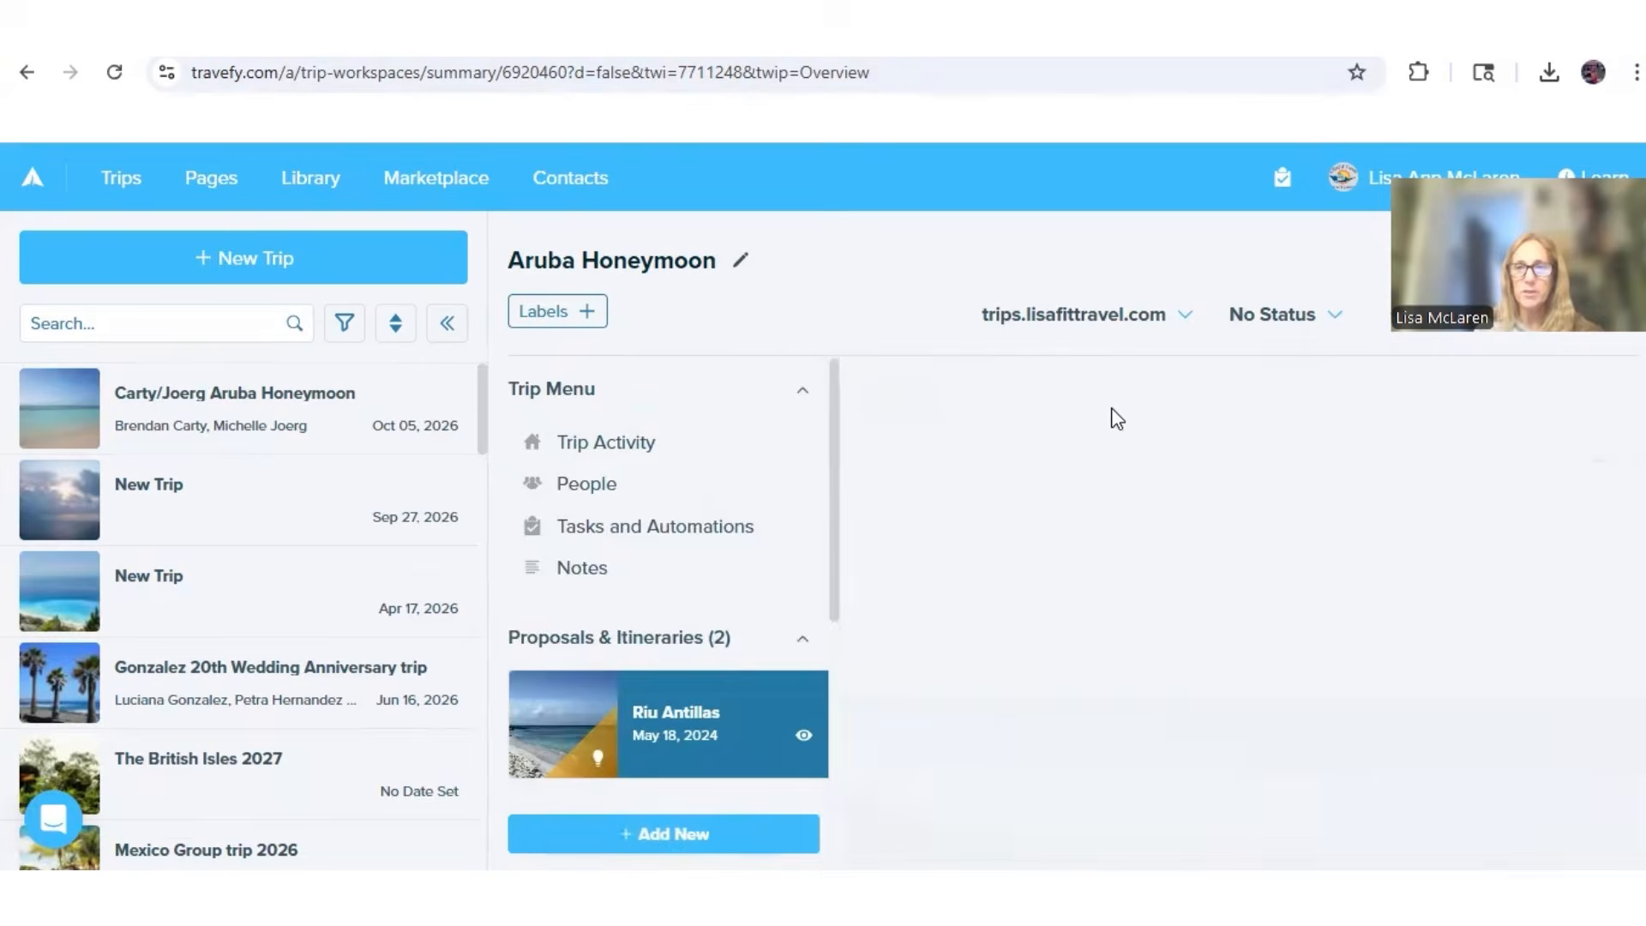
key(BackSpace)
text(Secrets Baby Beach)
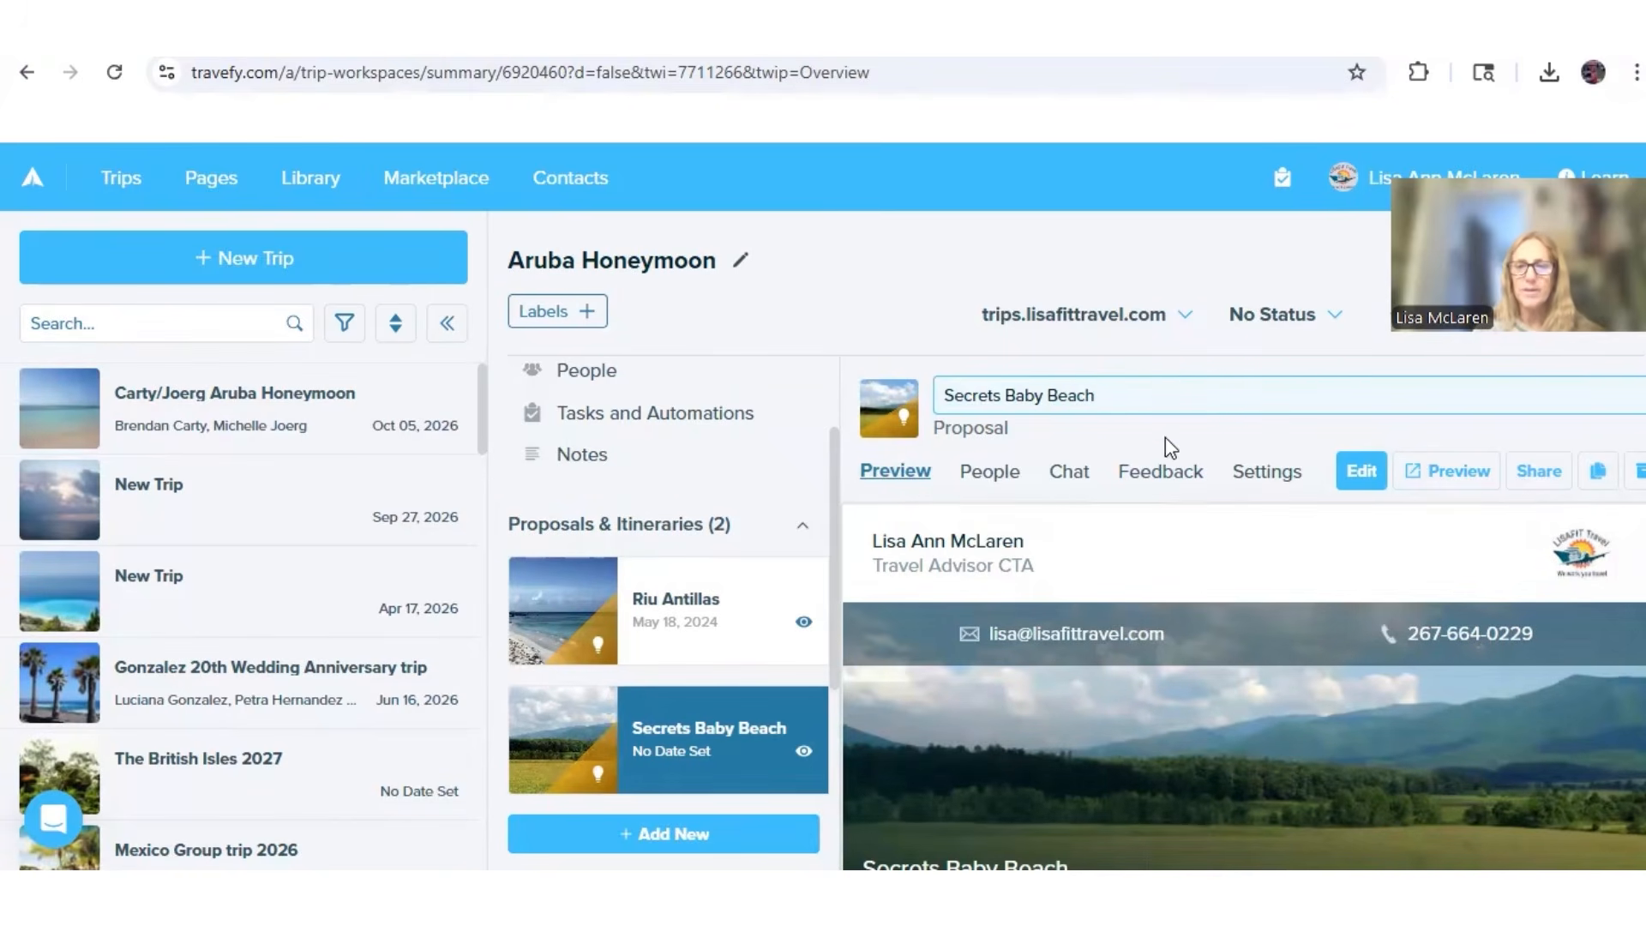
- Open the Secrets Baby Beach proposal for editing and upload Secrets Baby Beach.pdf from the ARUBA DEMO folder to a Smart Import on Day 1
click(1362, 473)
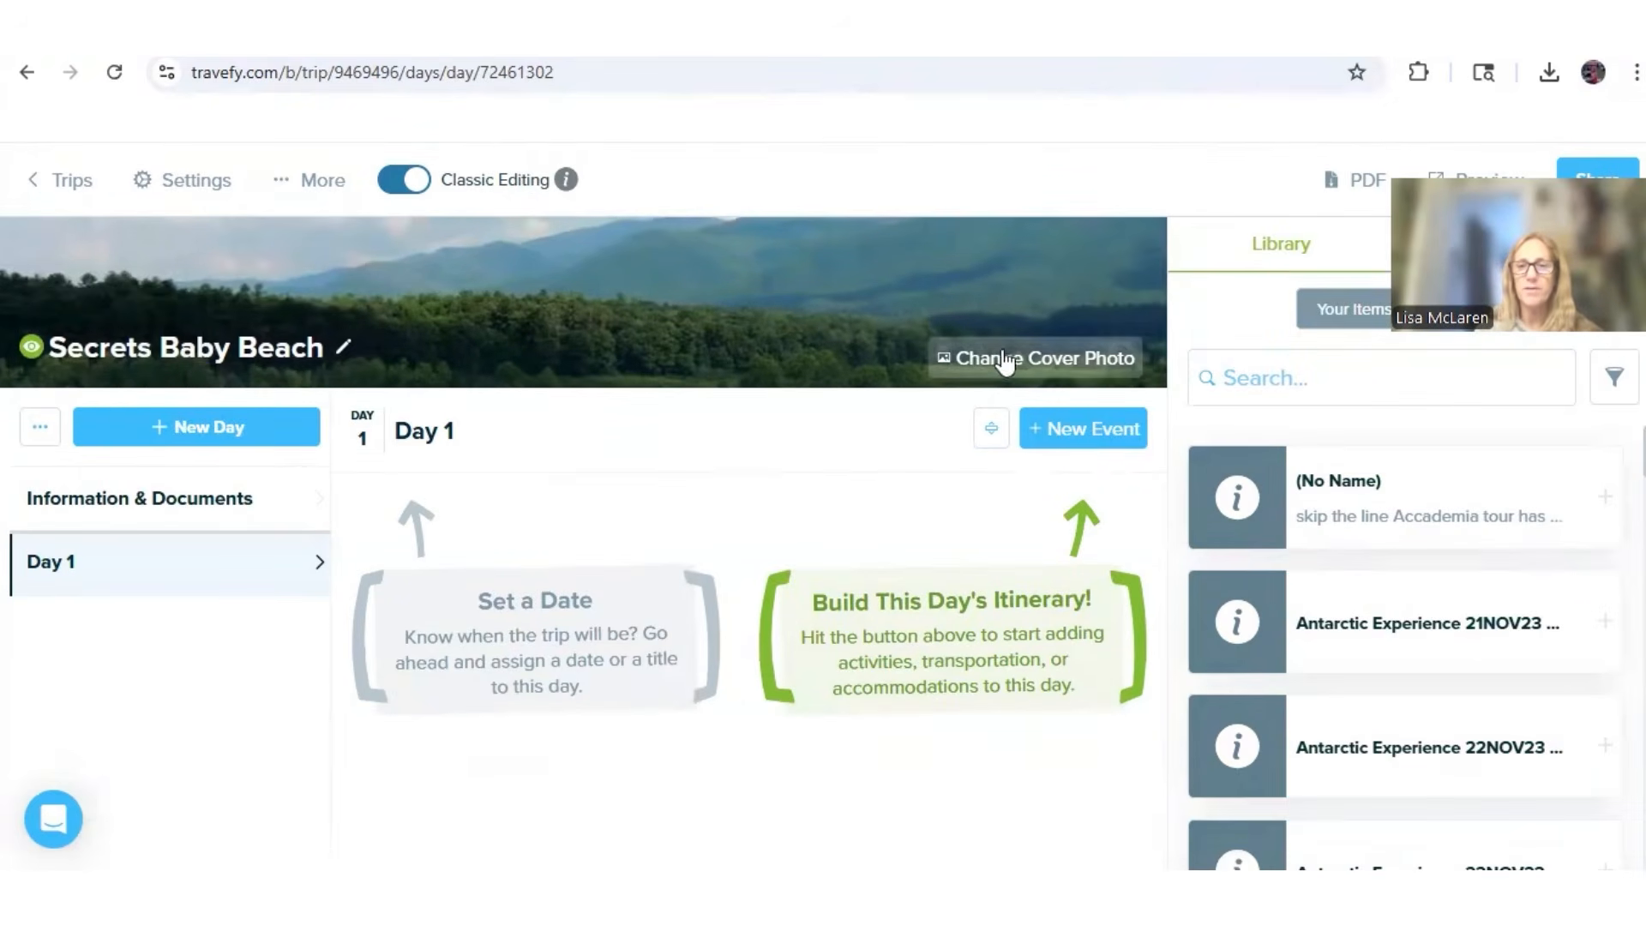
click(1082, 440)
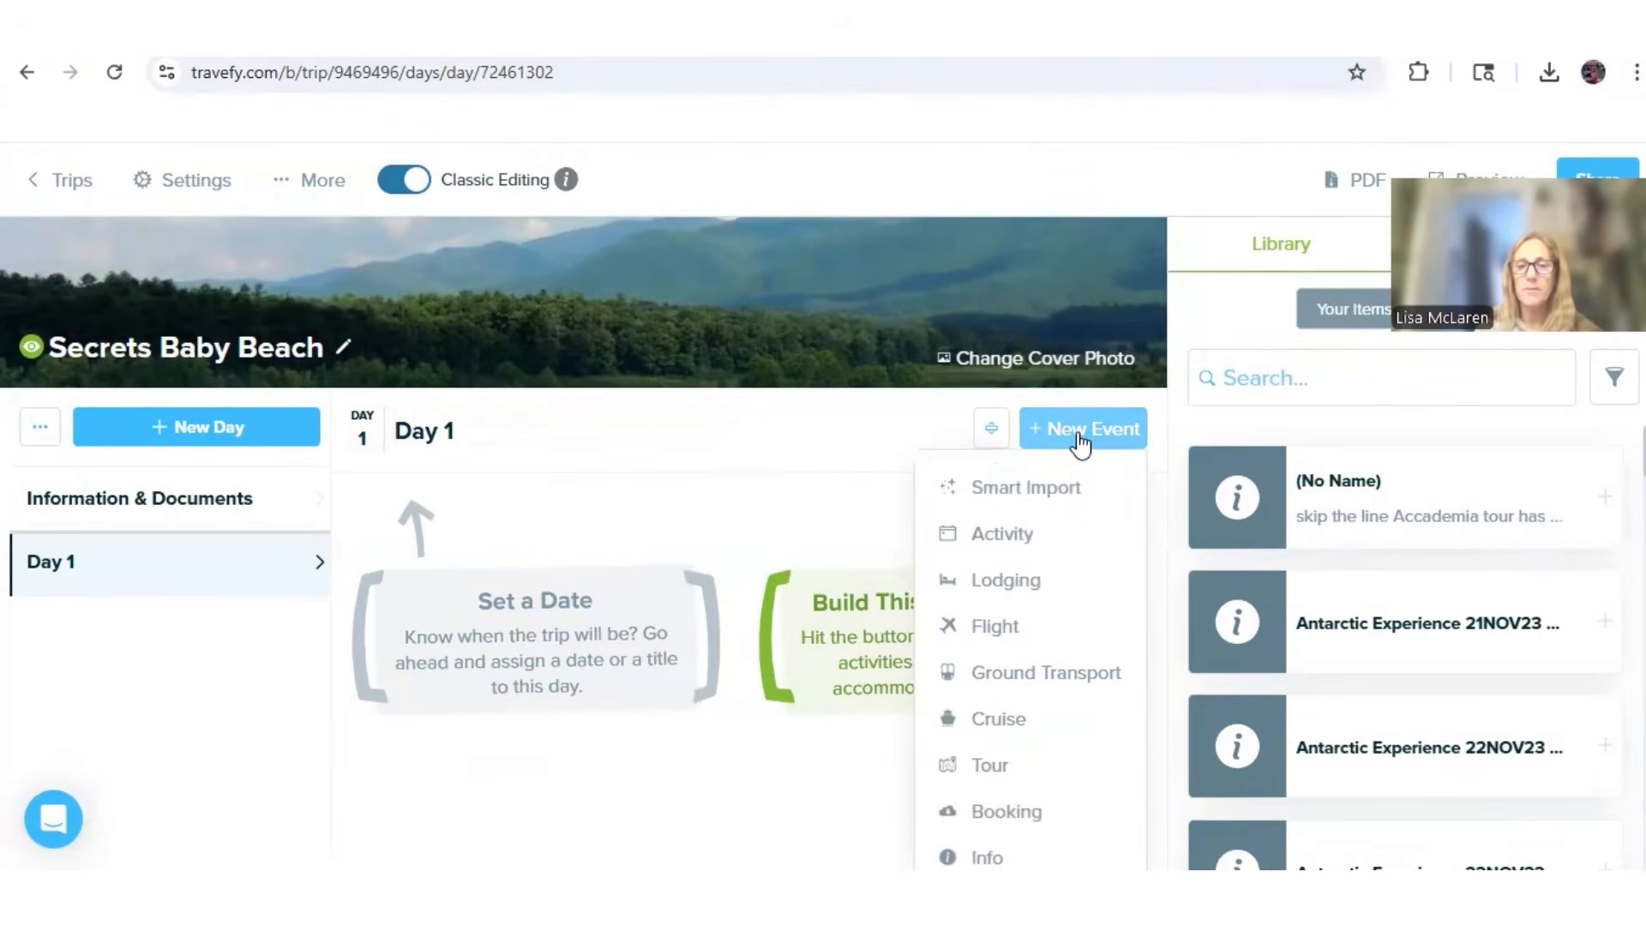
click(1049, 502)
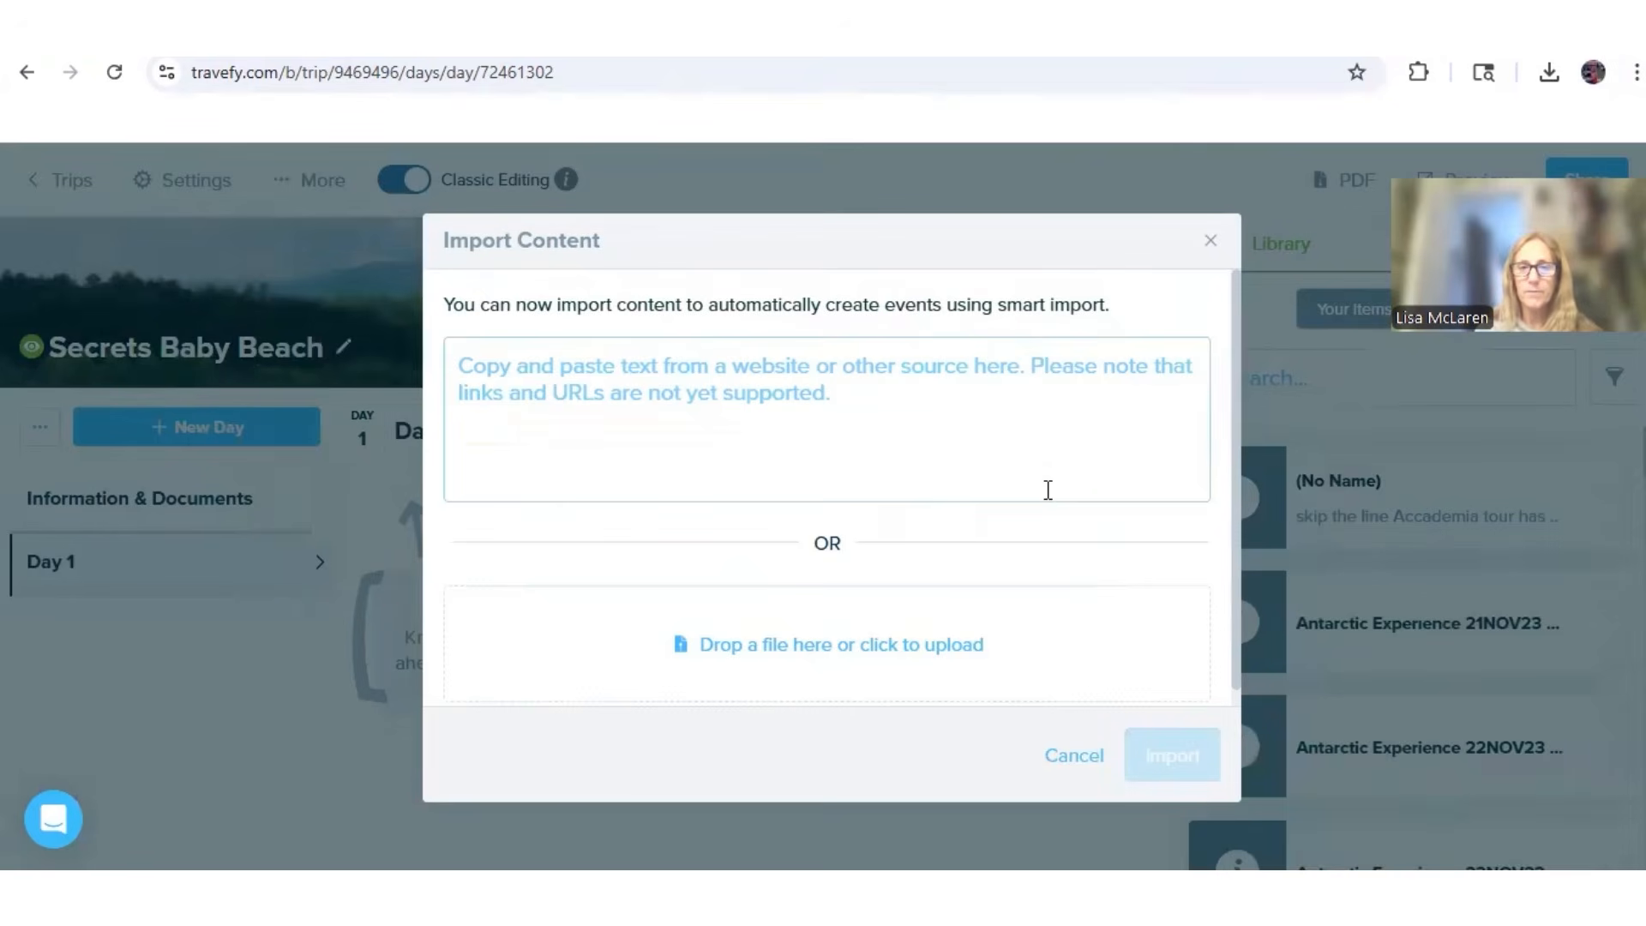
click(826, 645)
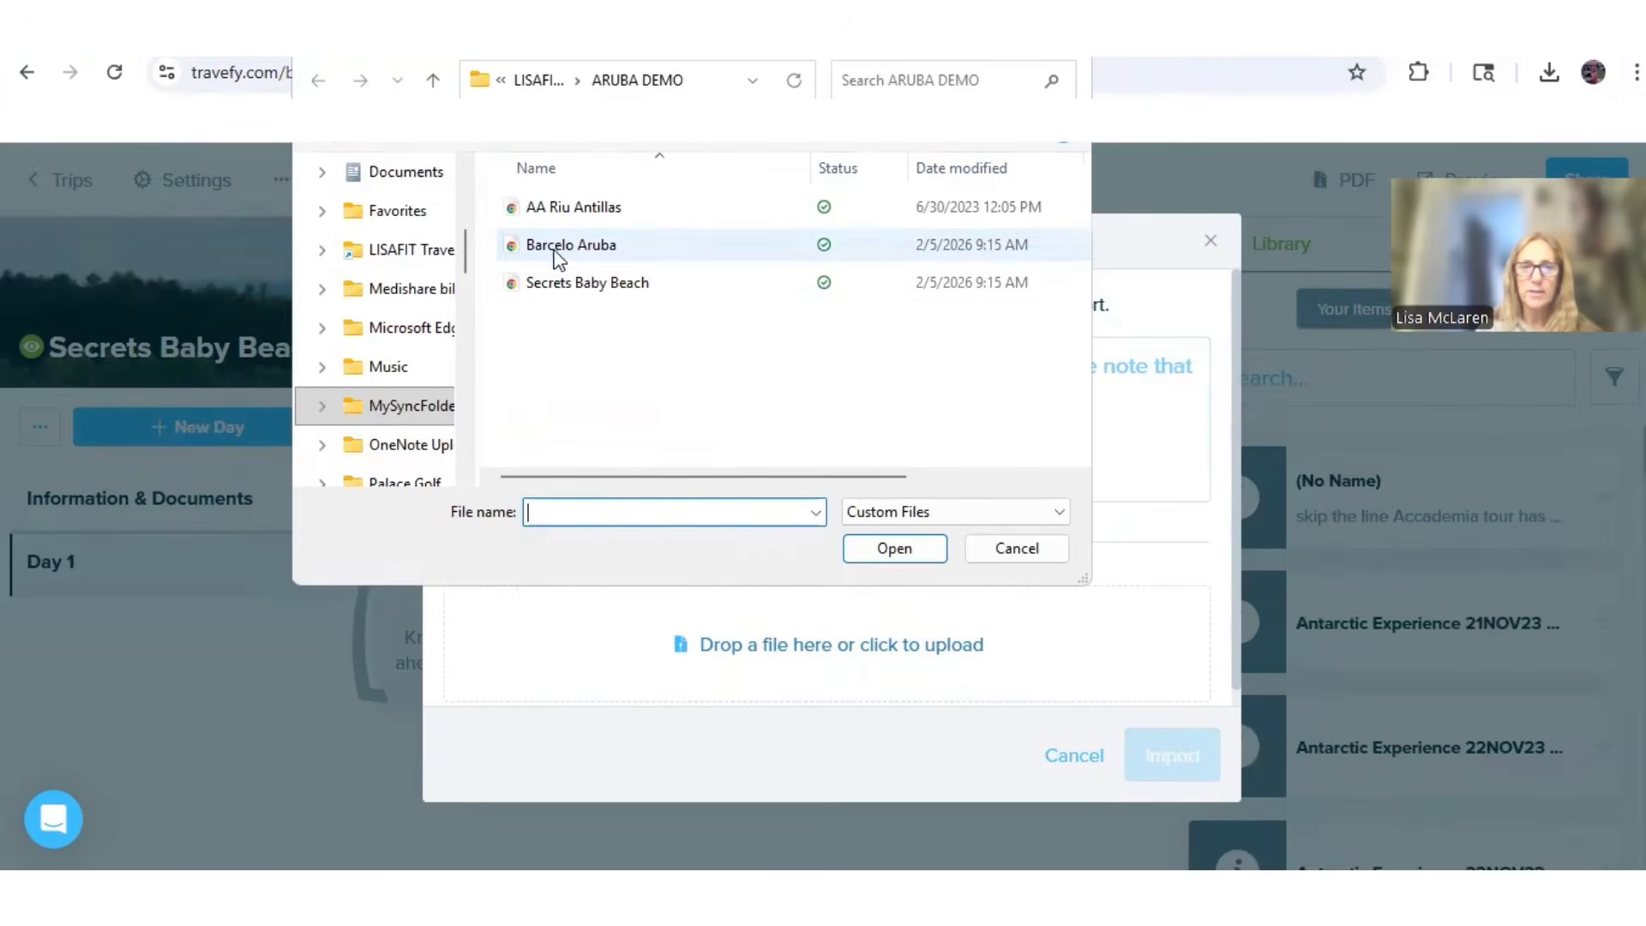
click(564, 284)
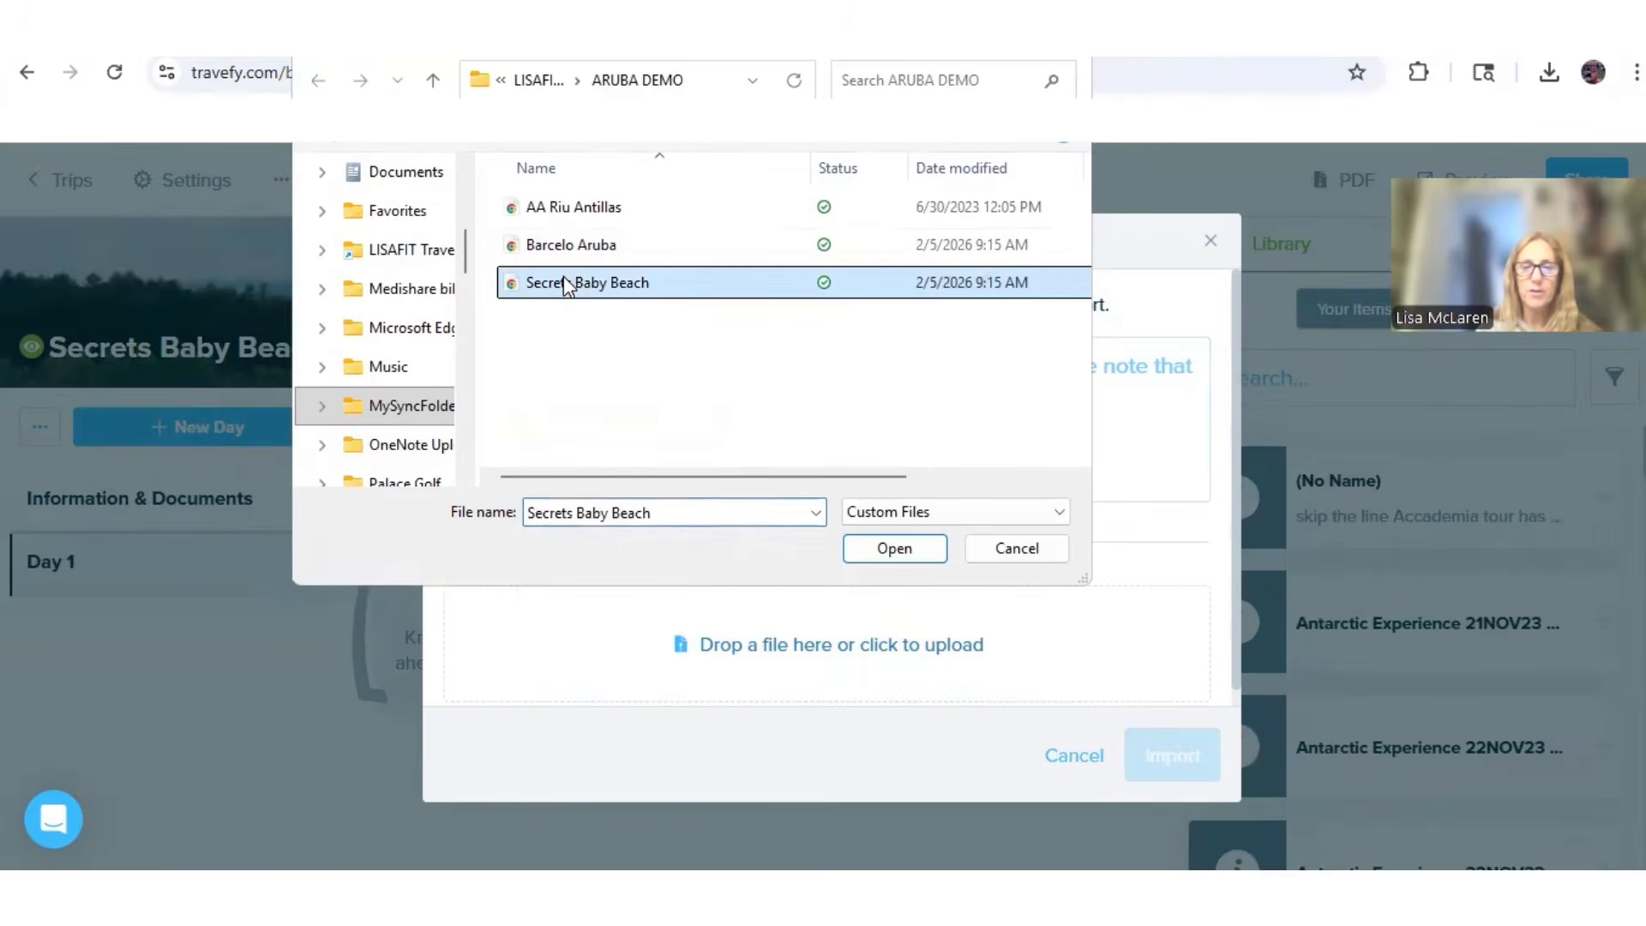
click(880, 561)
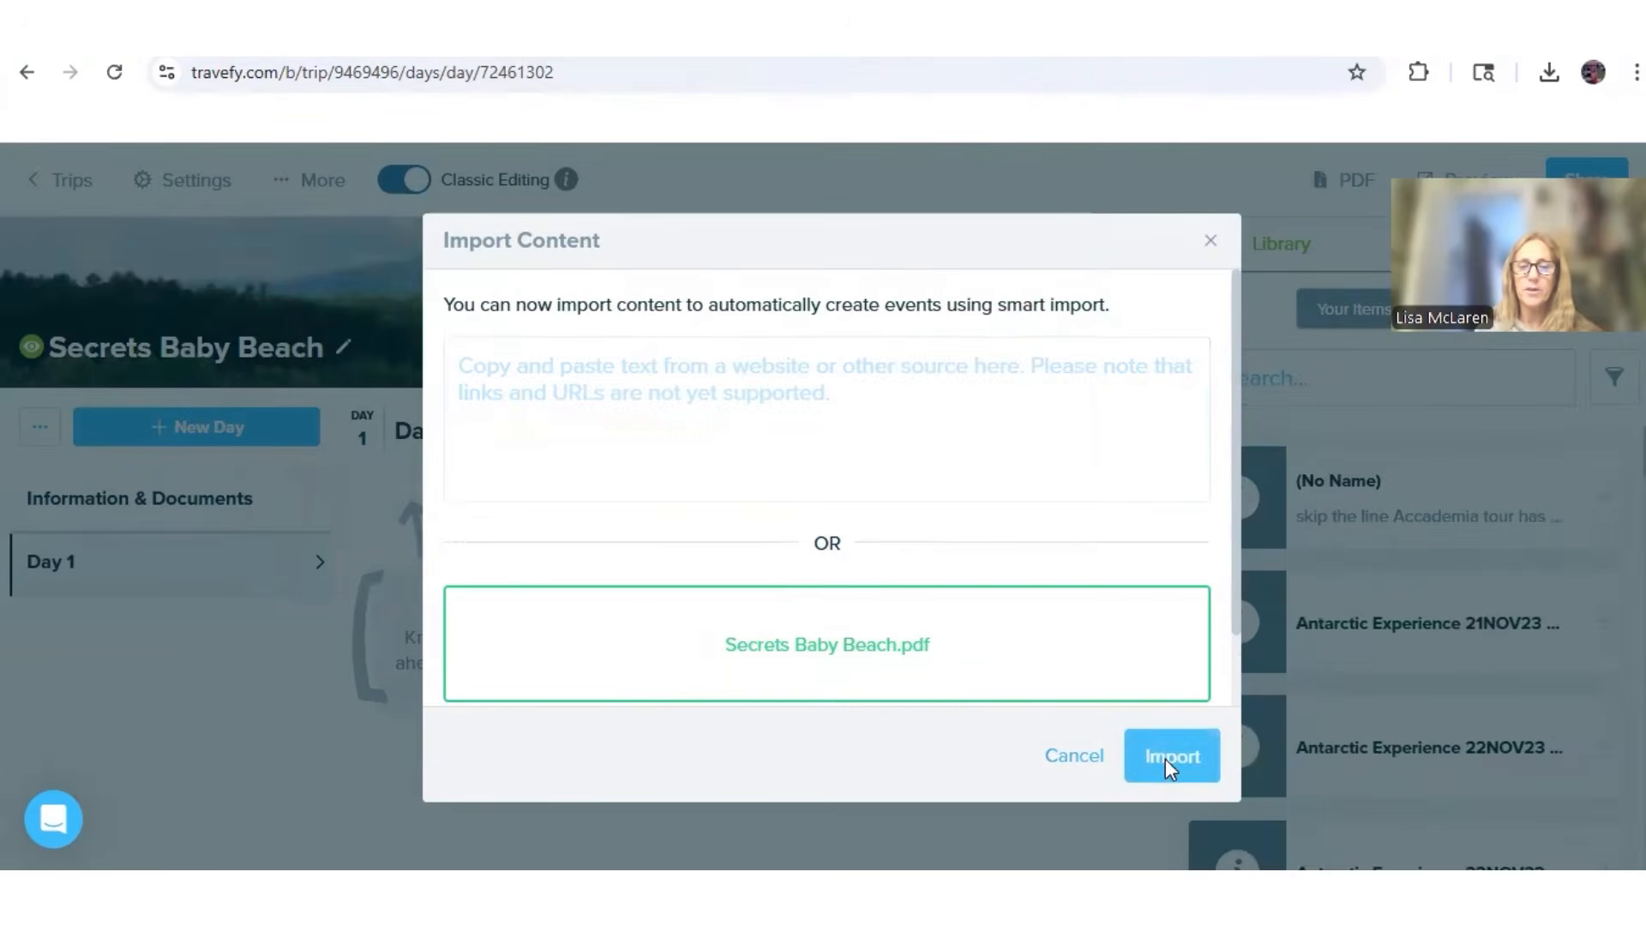
- Import all the selected events read from the Secrets Baby Beach PDF and dismiss the feedback request
click(1171, 756)
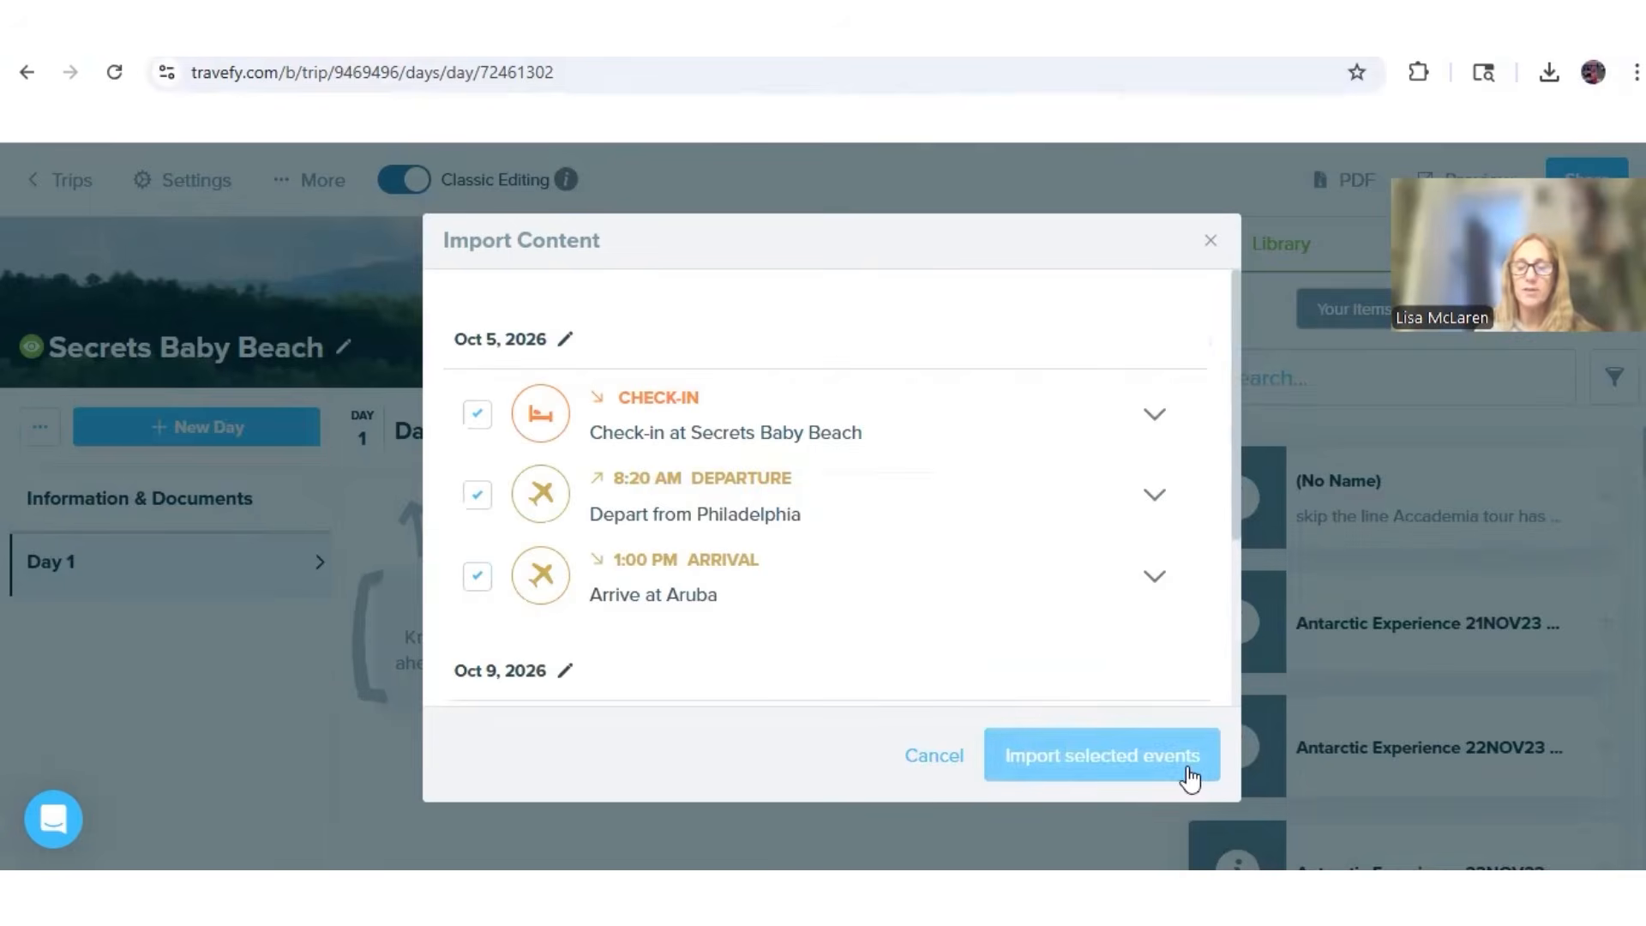
click(1110, 765)
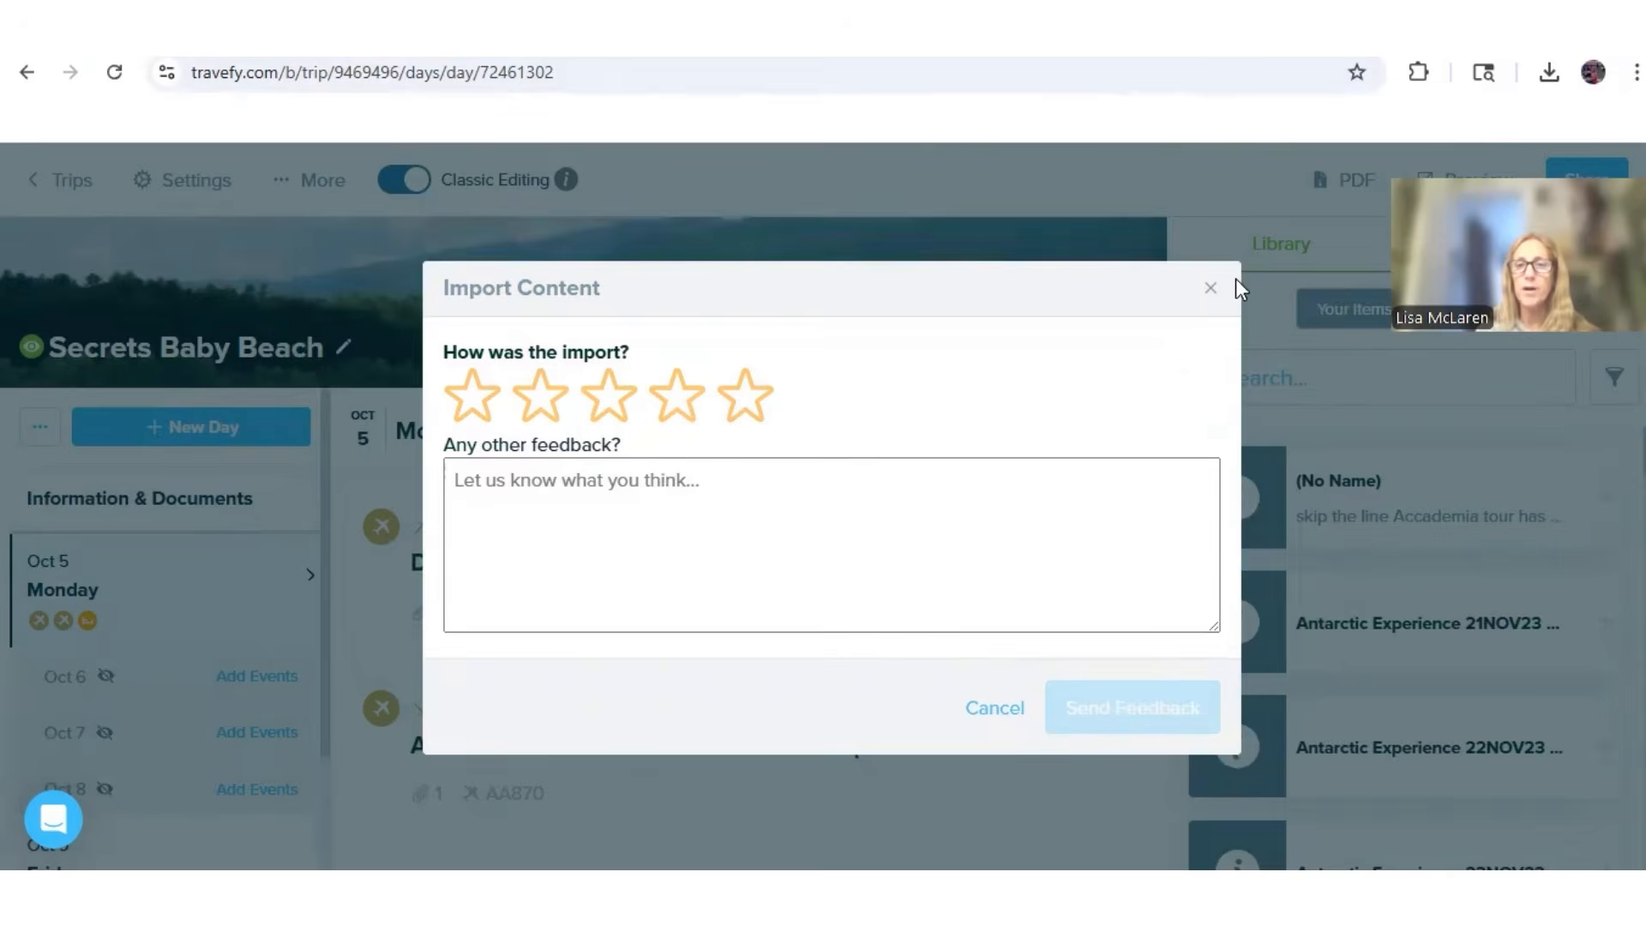
click(1211, 290)
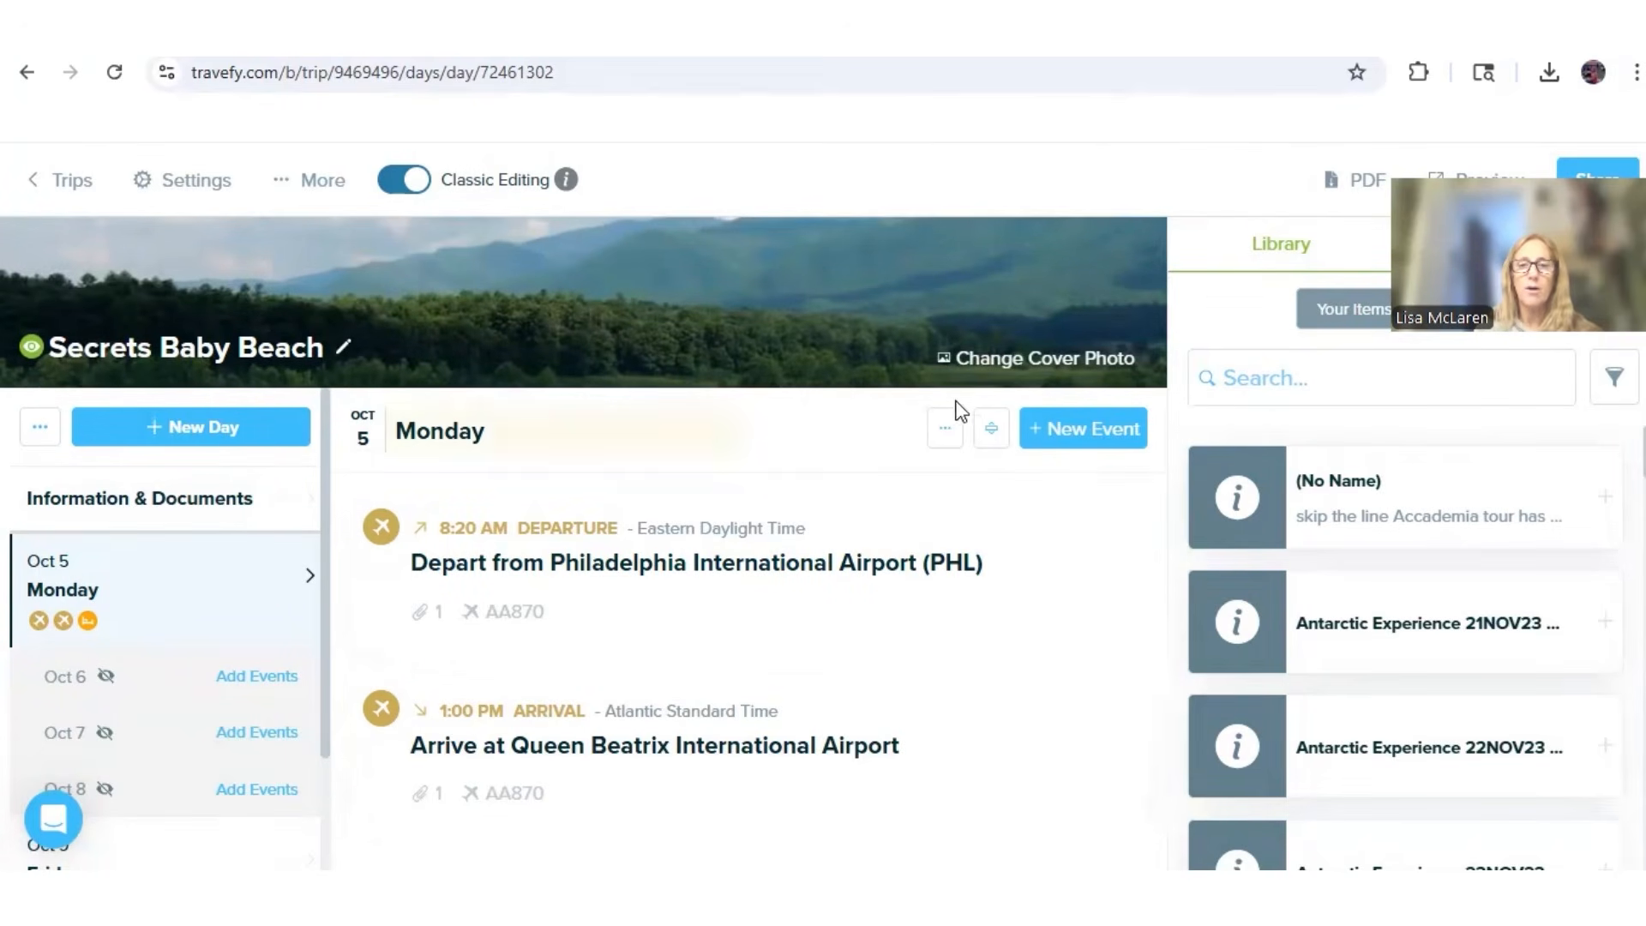
- Change the Secrets Baby Beach cover photo to the first recent image, the rocky beach shoreline, and save it
click(1024, 368)
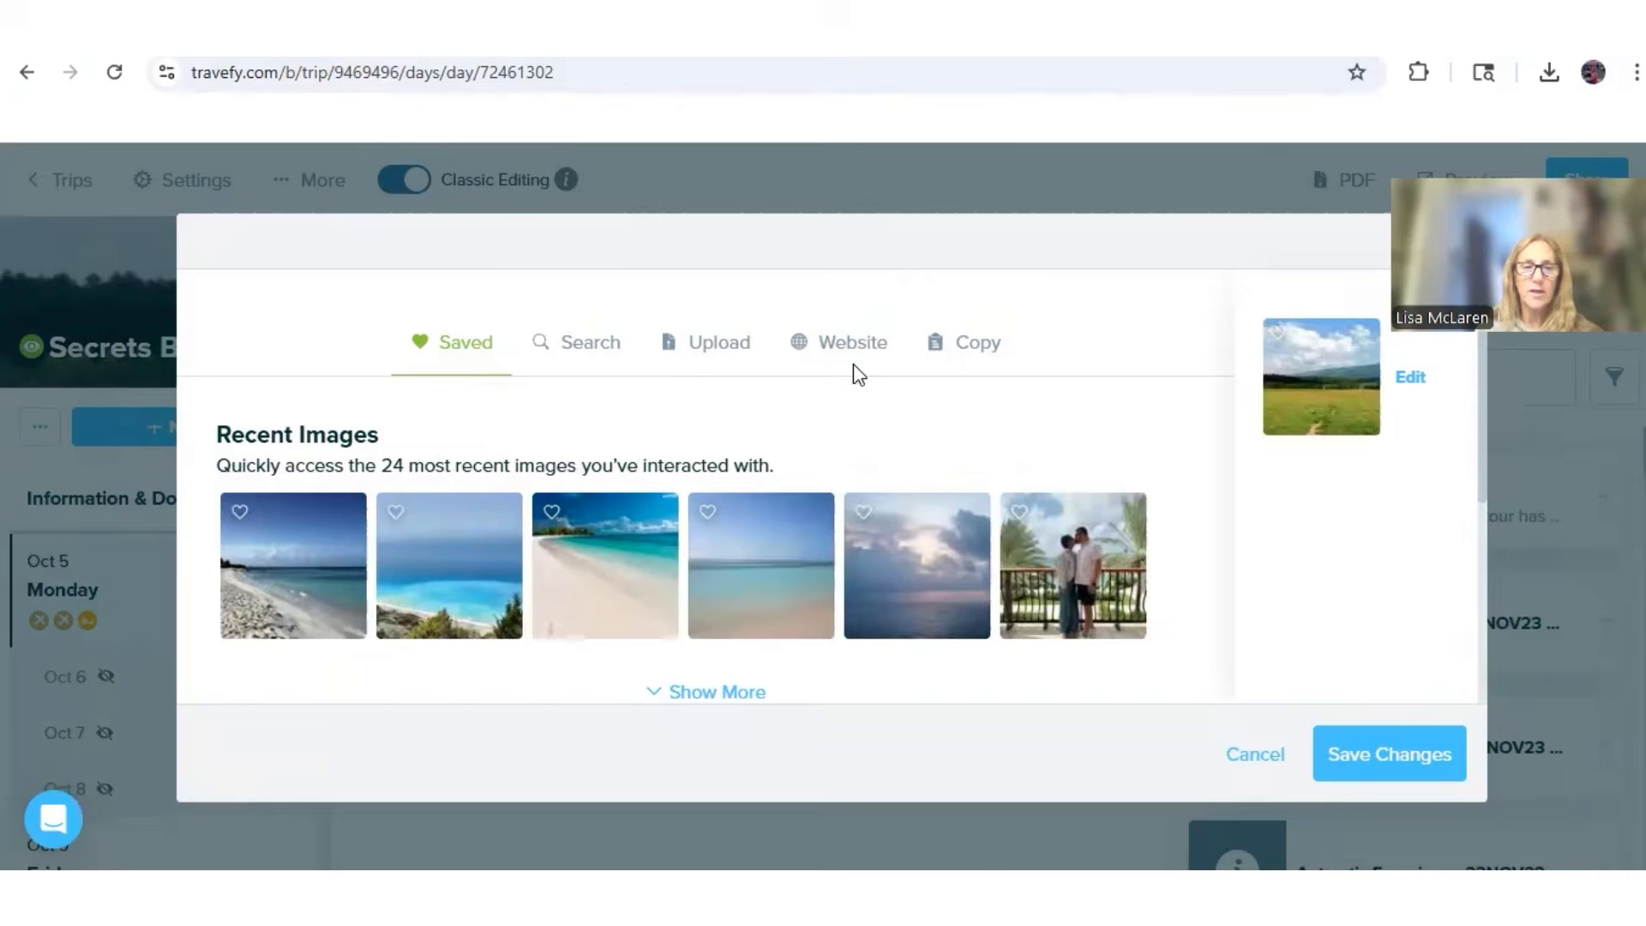
click(284, 561)
click(1362, 748)
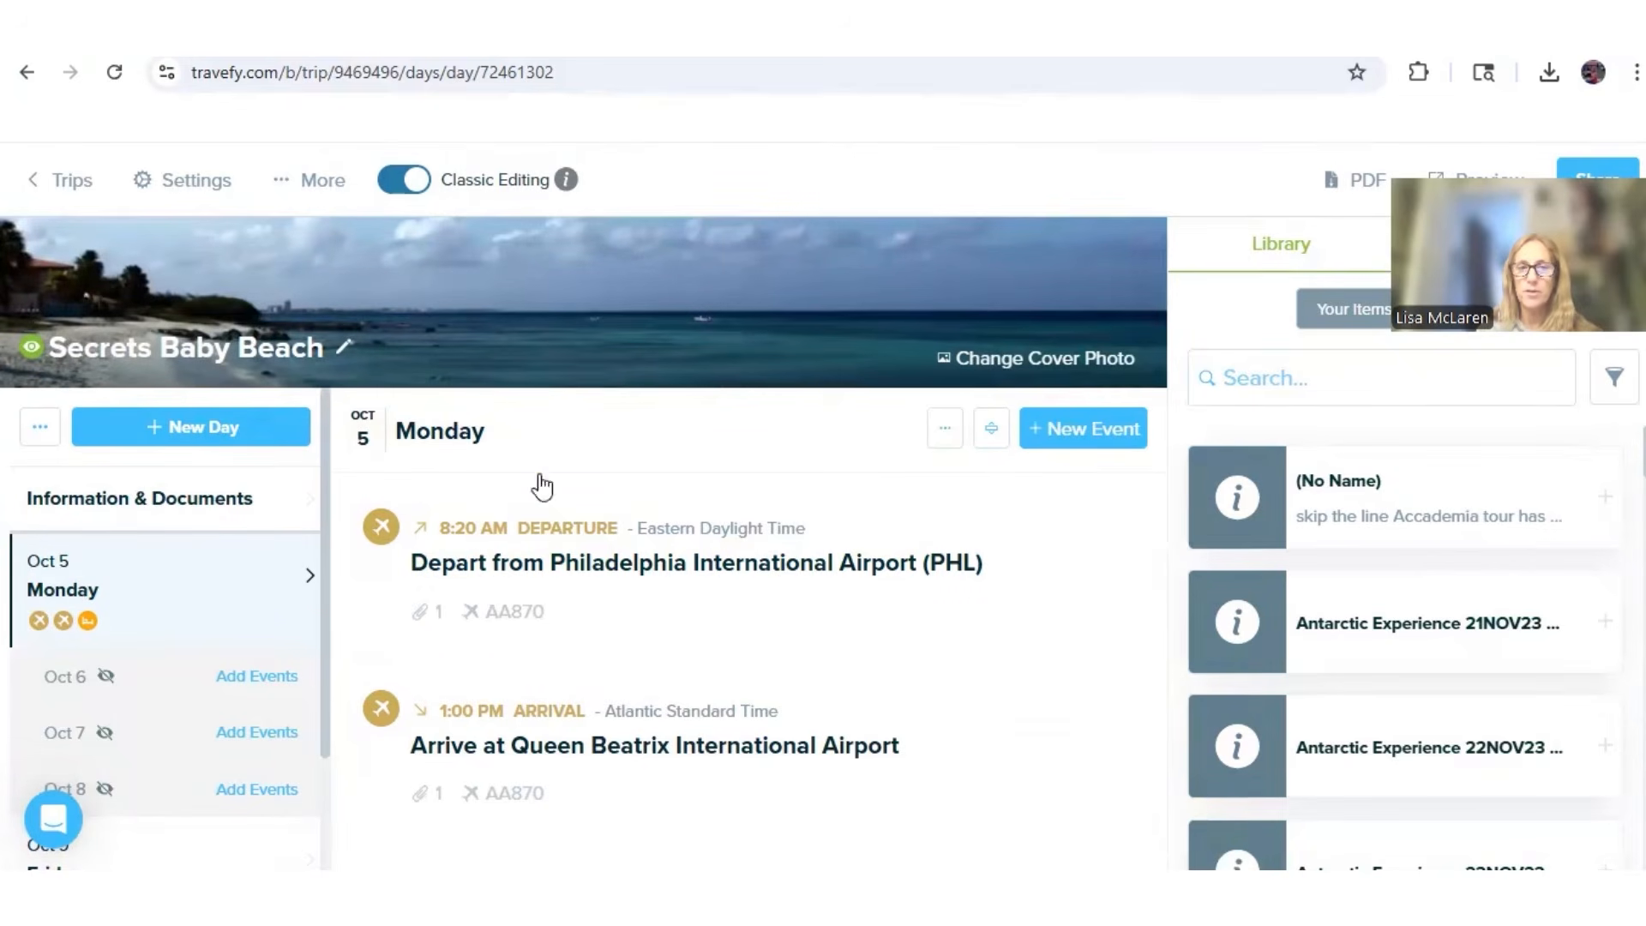
- Return to the Aruba Honeymoon trip workspace and create a third blank proposal named Barcelo beach
click(46, 187)
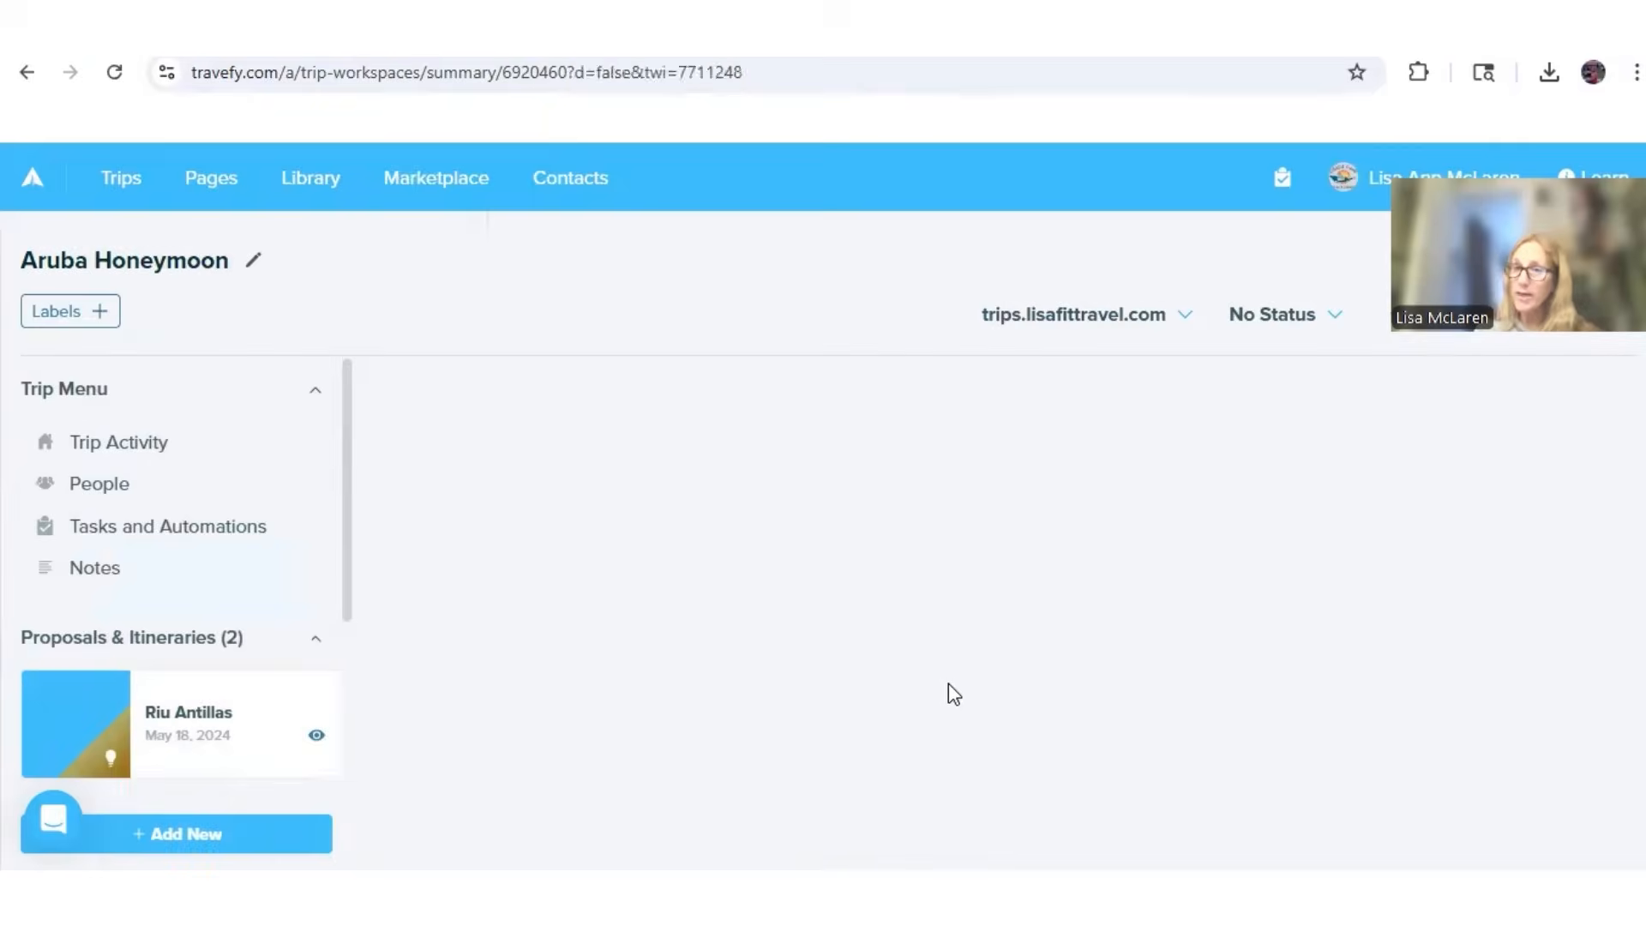
click(697, 834)
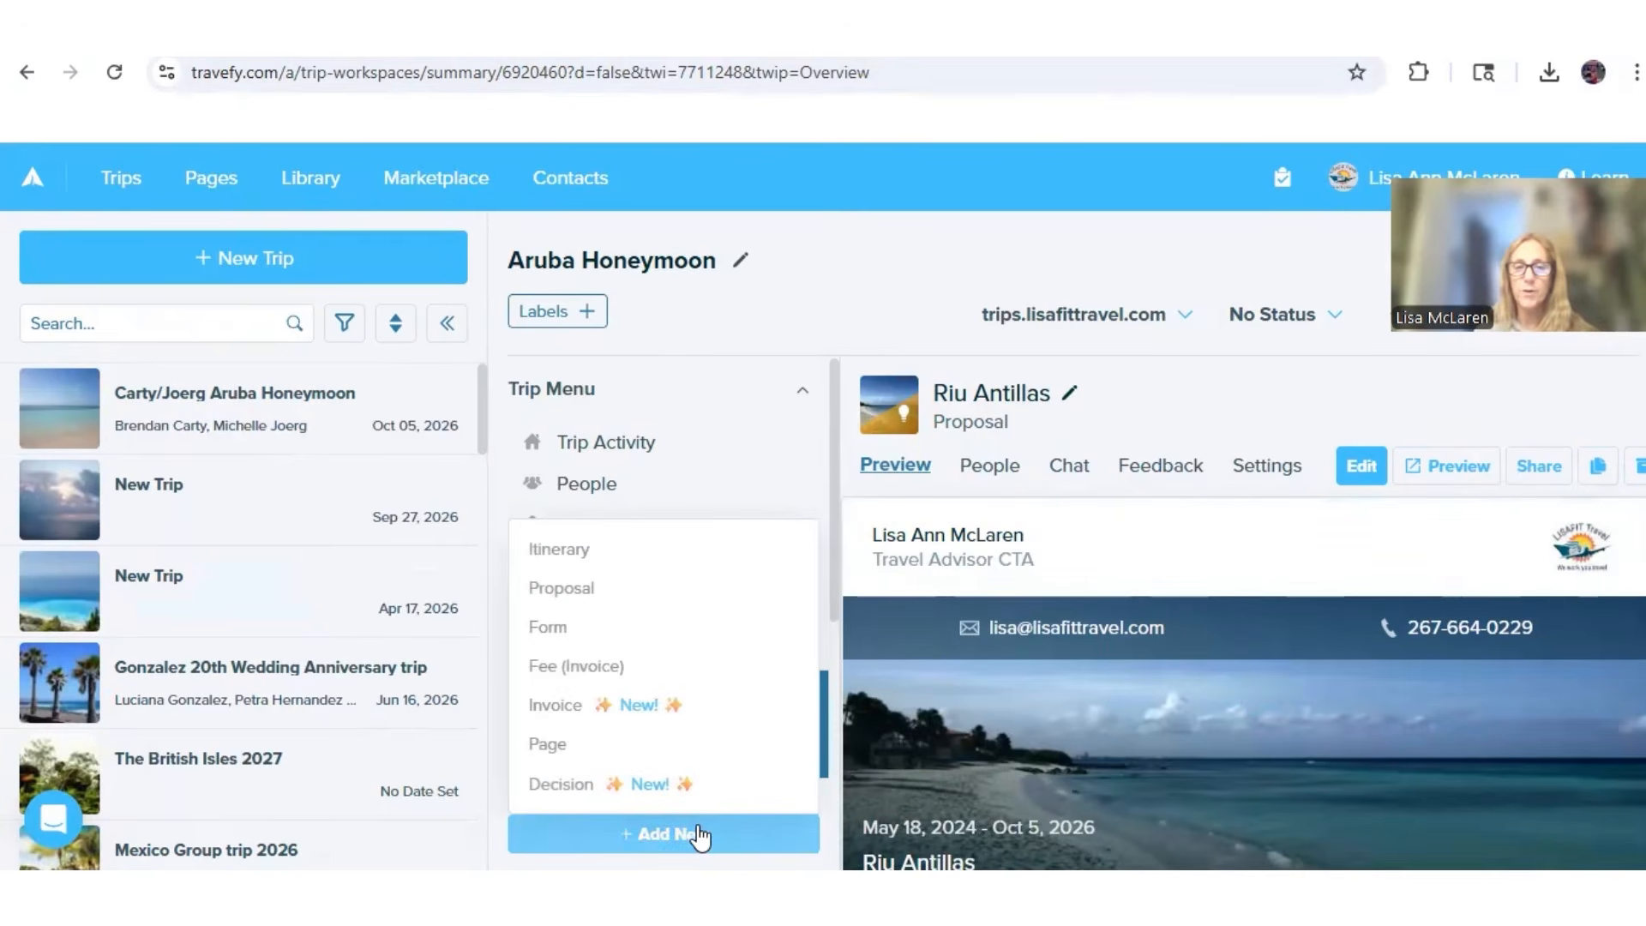
click(596, 590)
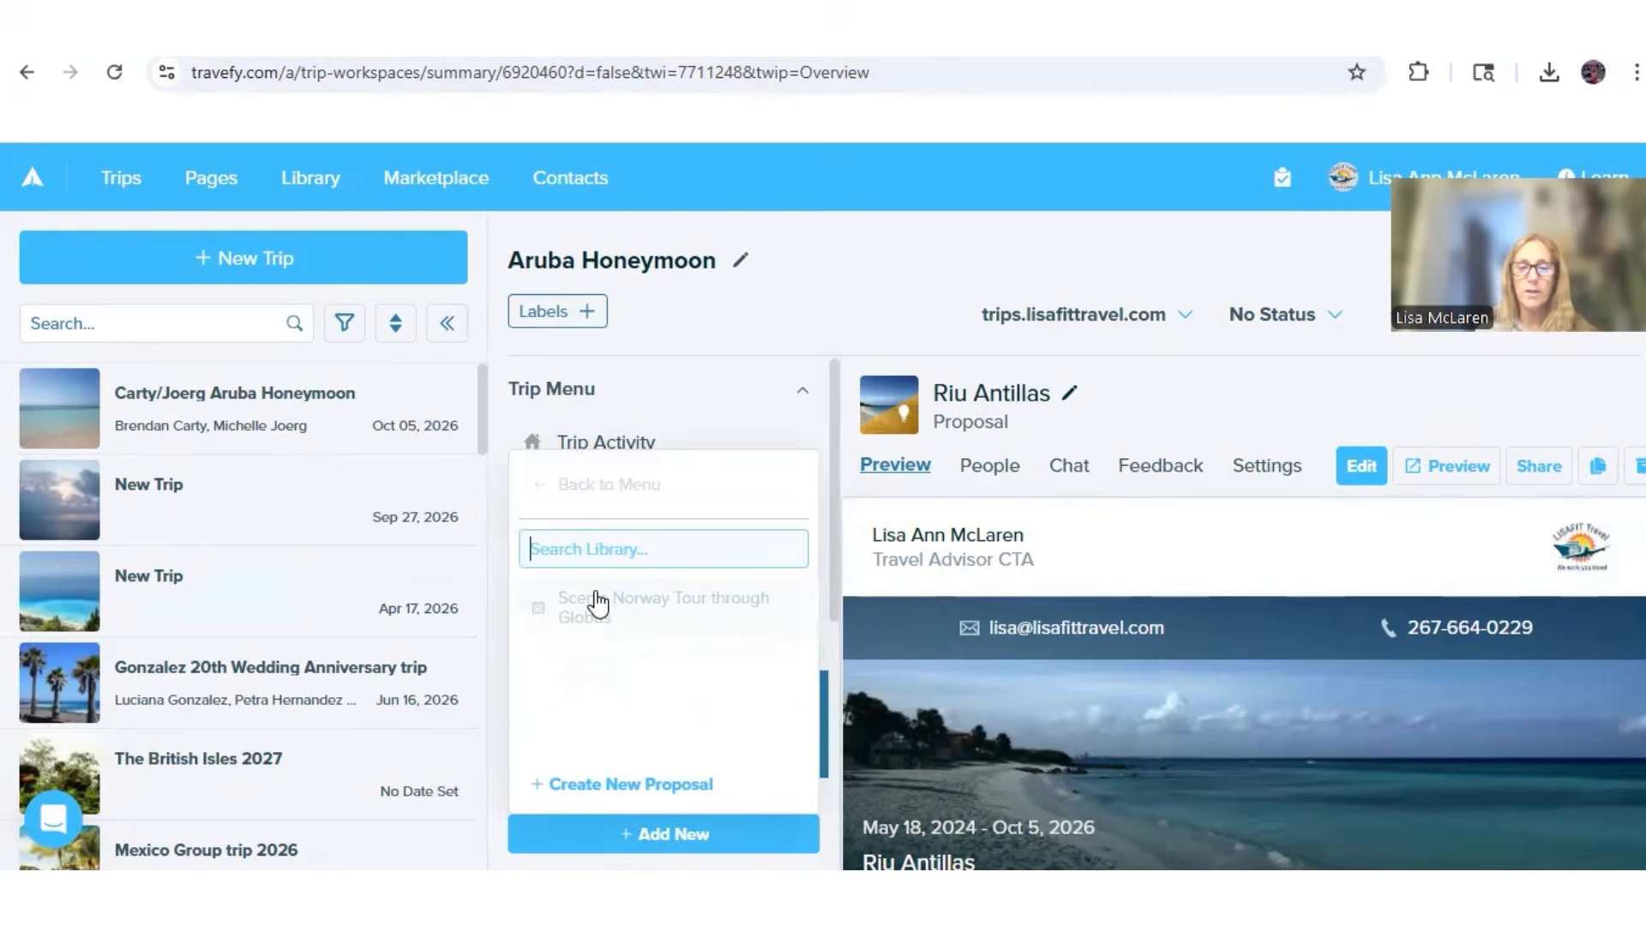
click(611, 787)
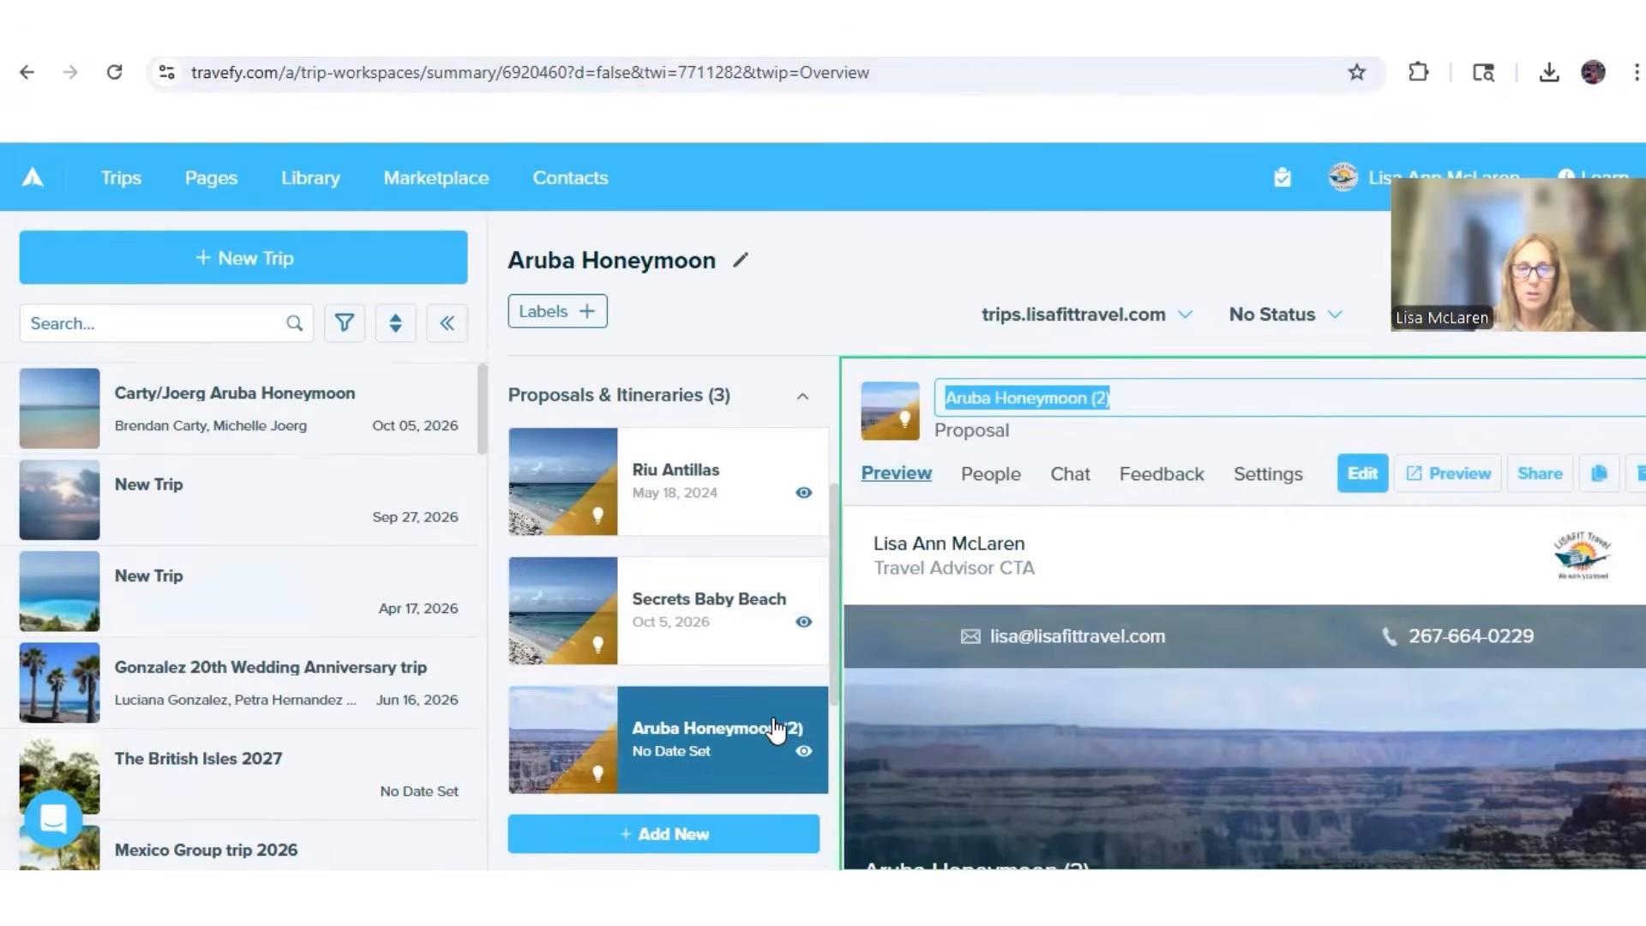
key(BackSpace)
text(Barcelo beach)
key(Return)
- Open the Barcelo beach proposal for editing and set its cover photo to the first recent beach image
click(1355, 470)
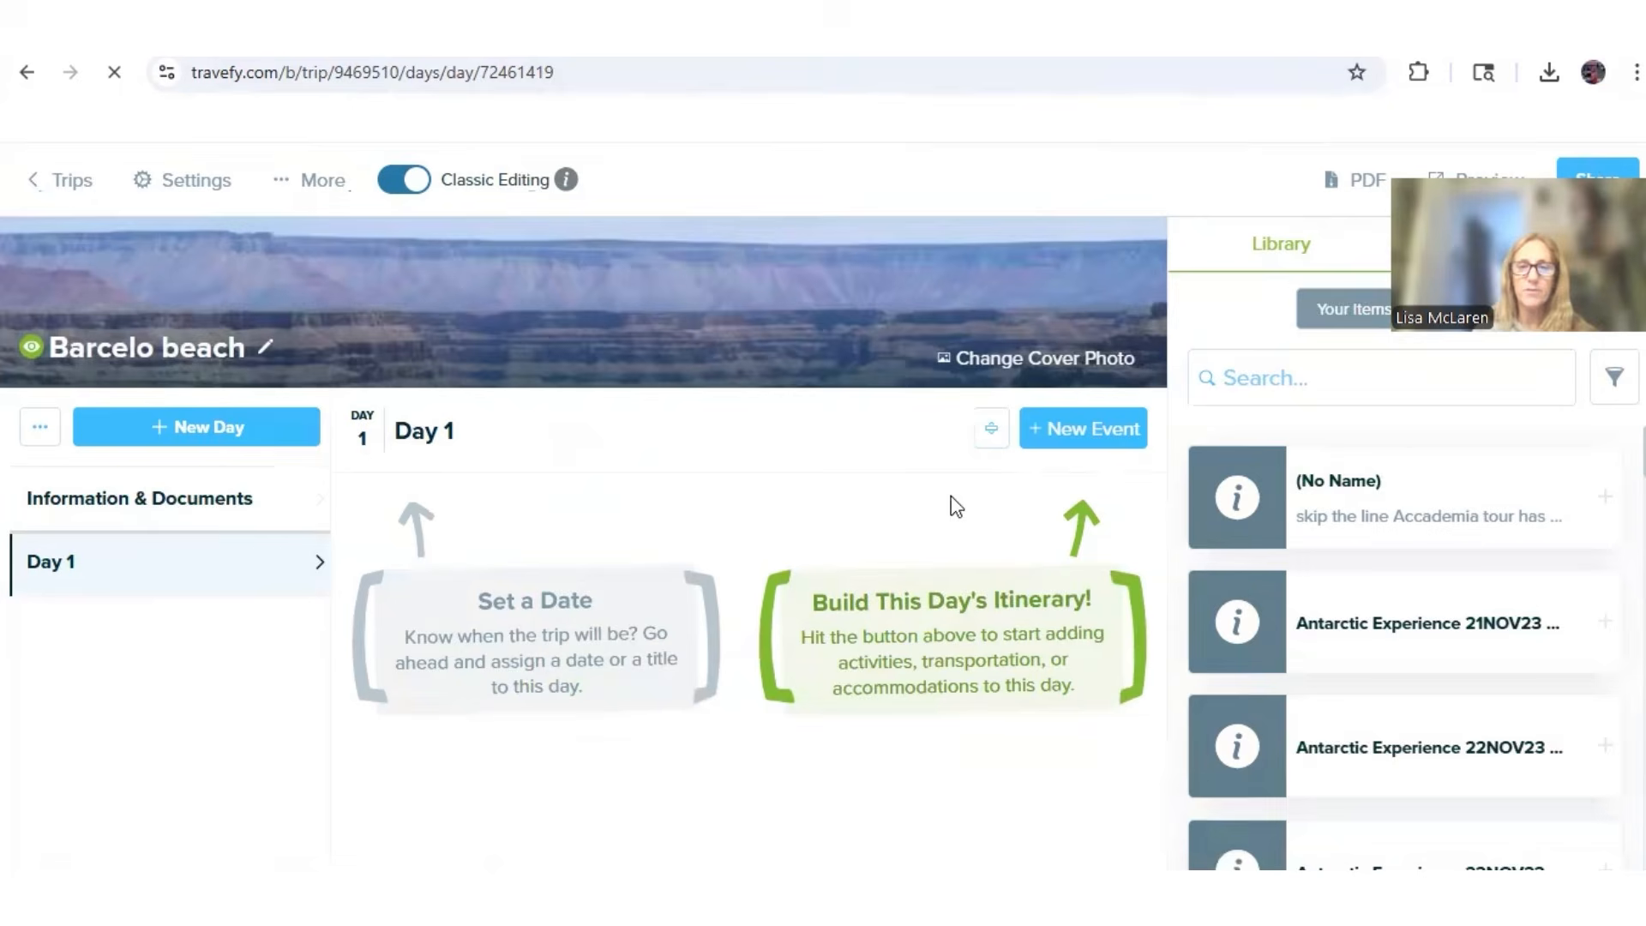
click(1025, 367)
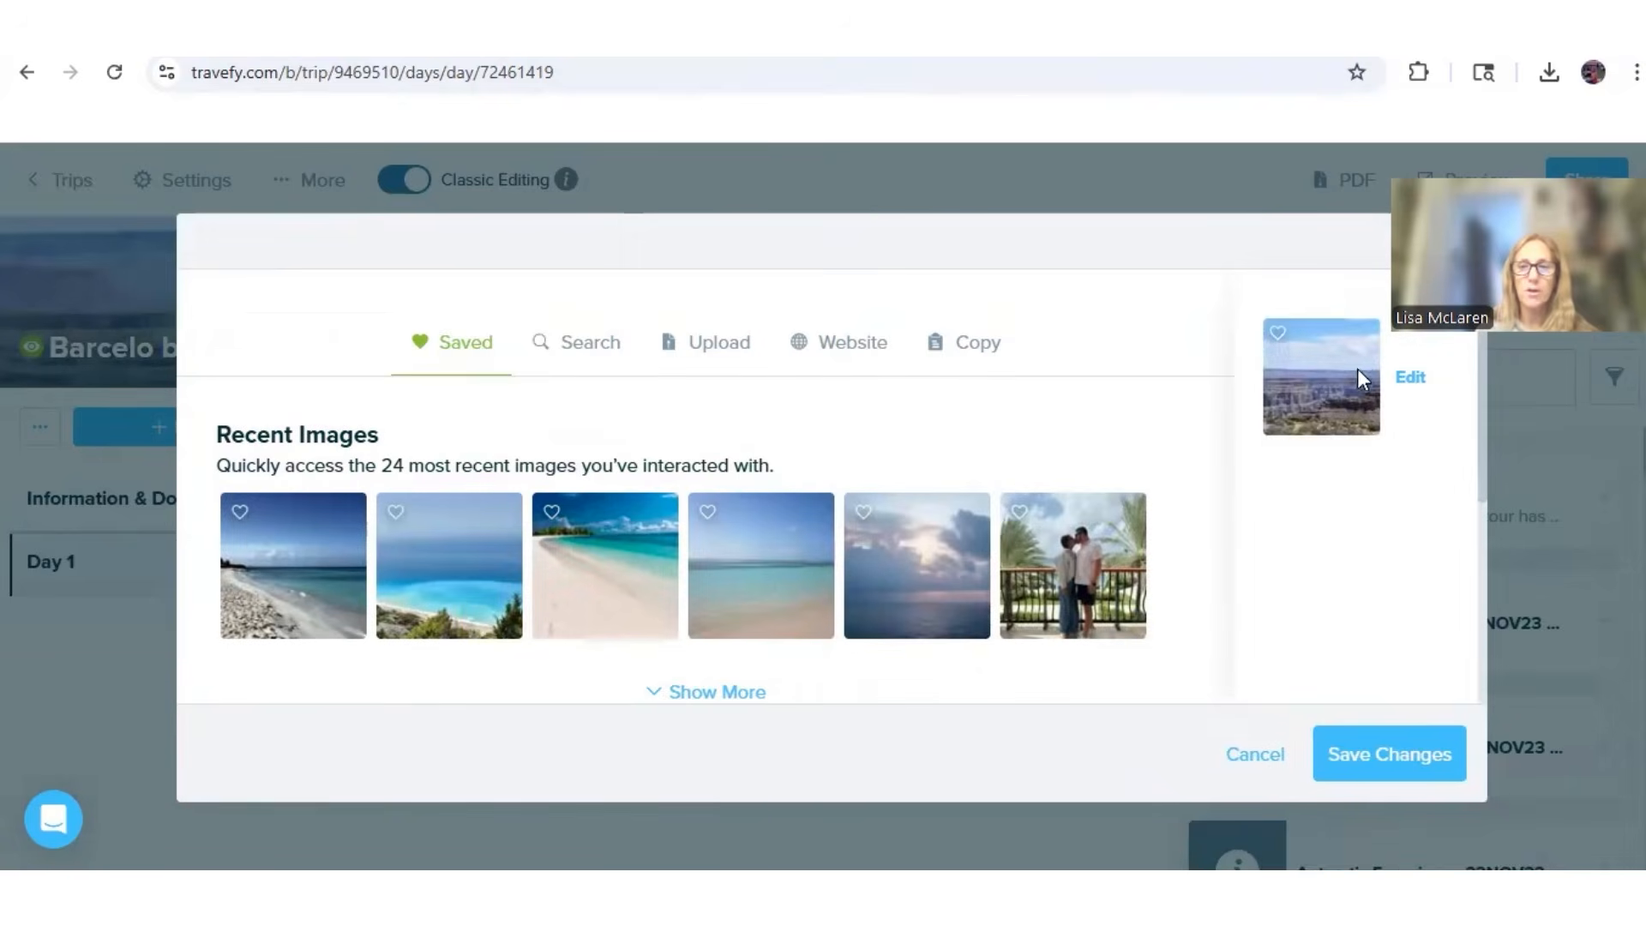
click(270, 613)
click(1328, 755)
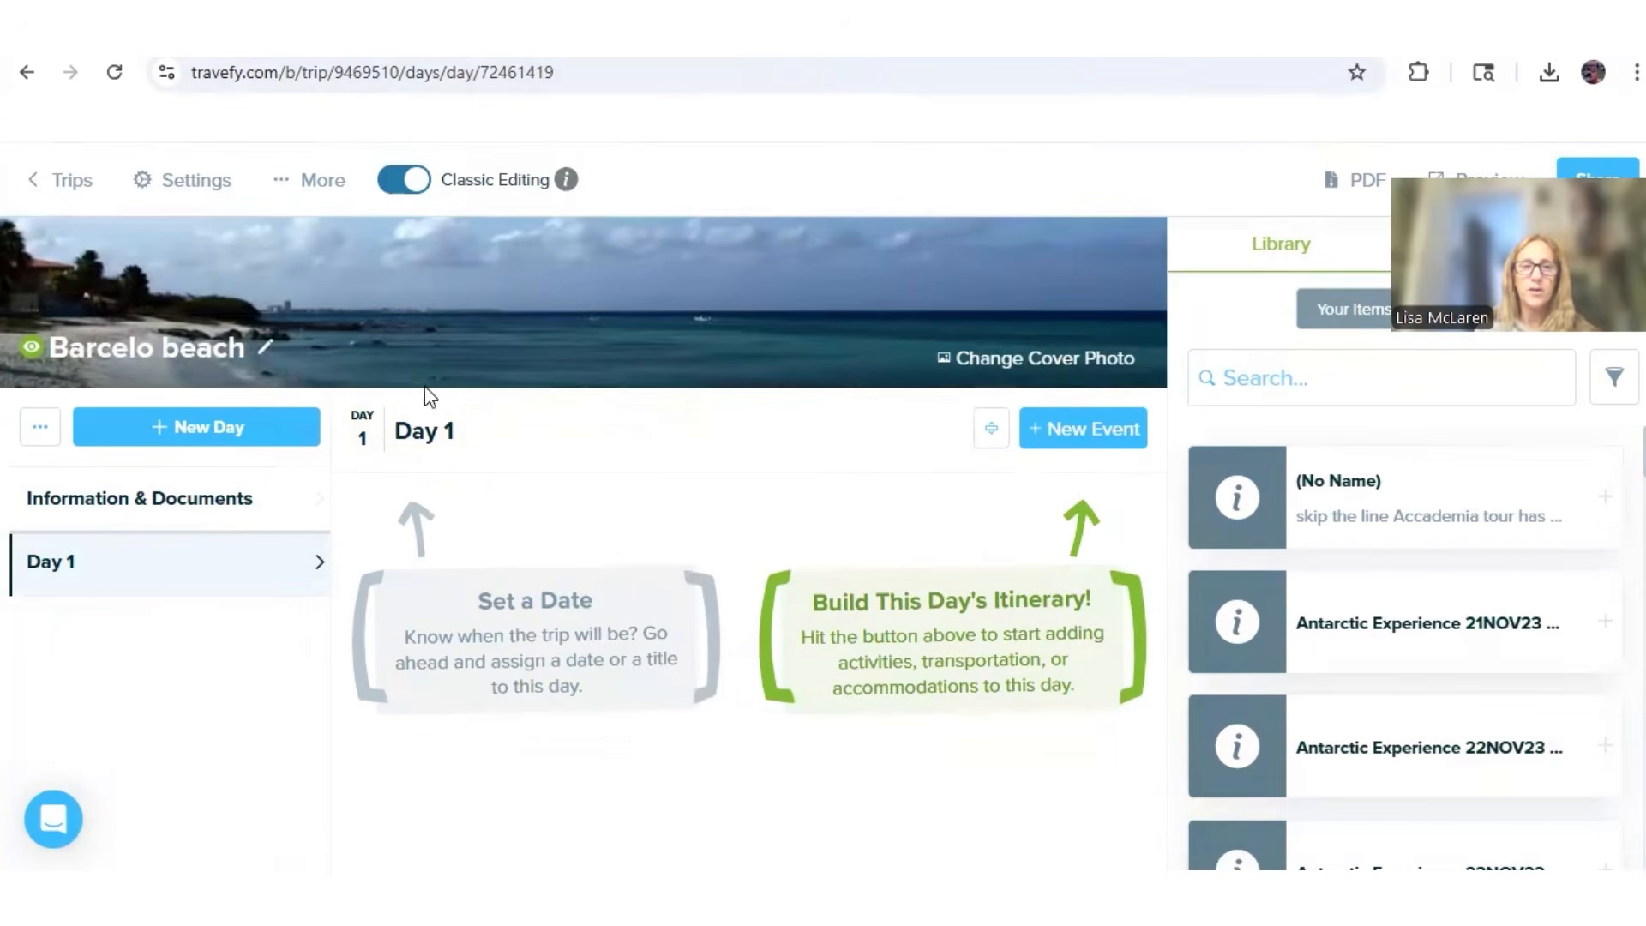
- Start a Smart Import for Day 1 of Barcelo beach and upload the Barcelo Aruba file from the ARUBA DEMO folder
click(1077, 439)
click(1012, 489)
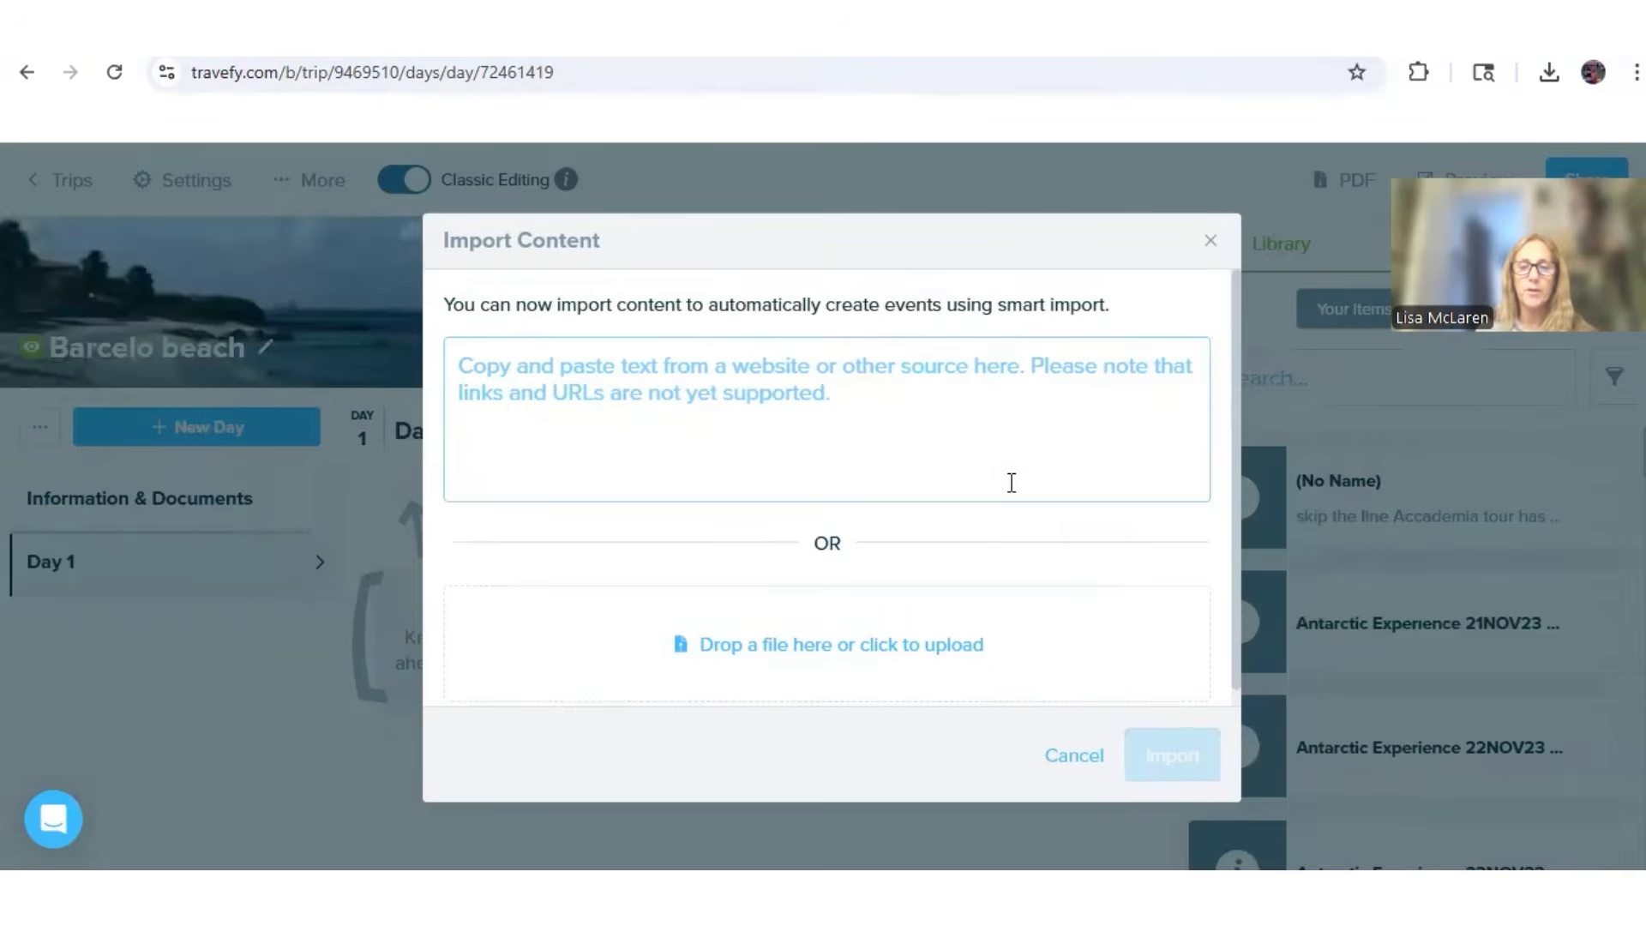
click(809, 657)
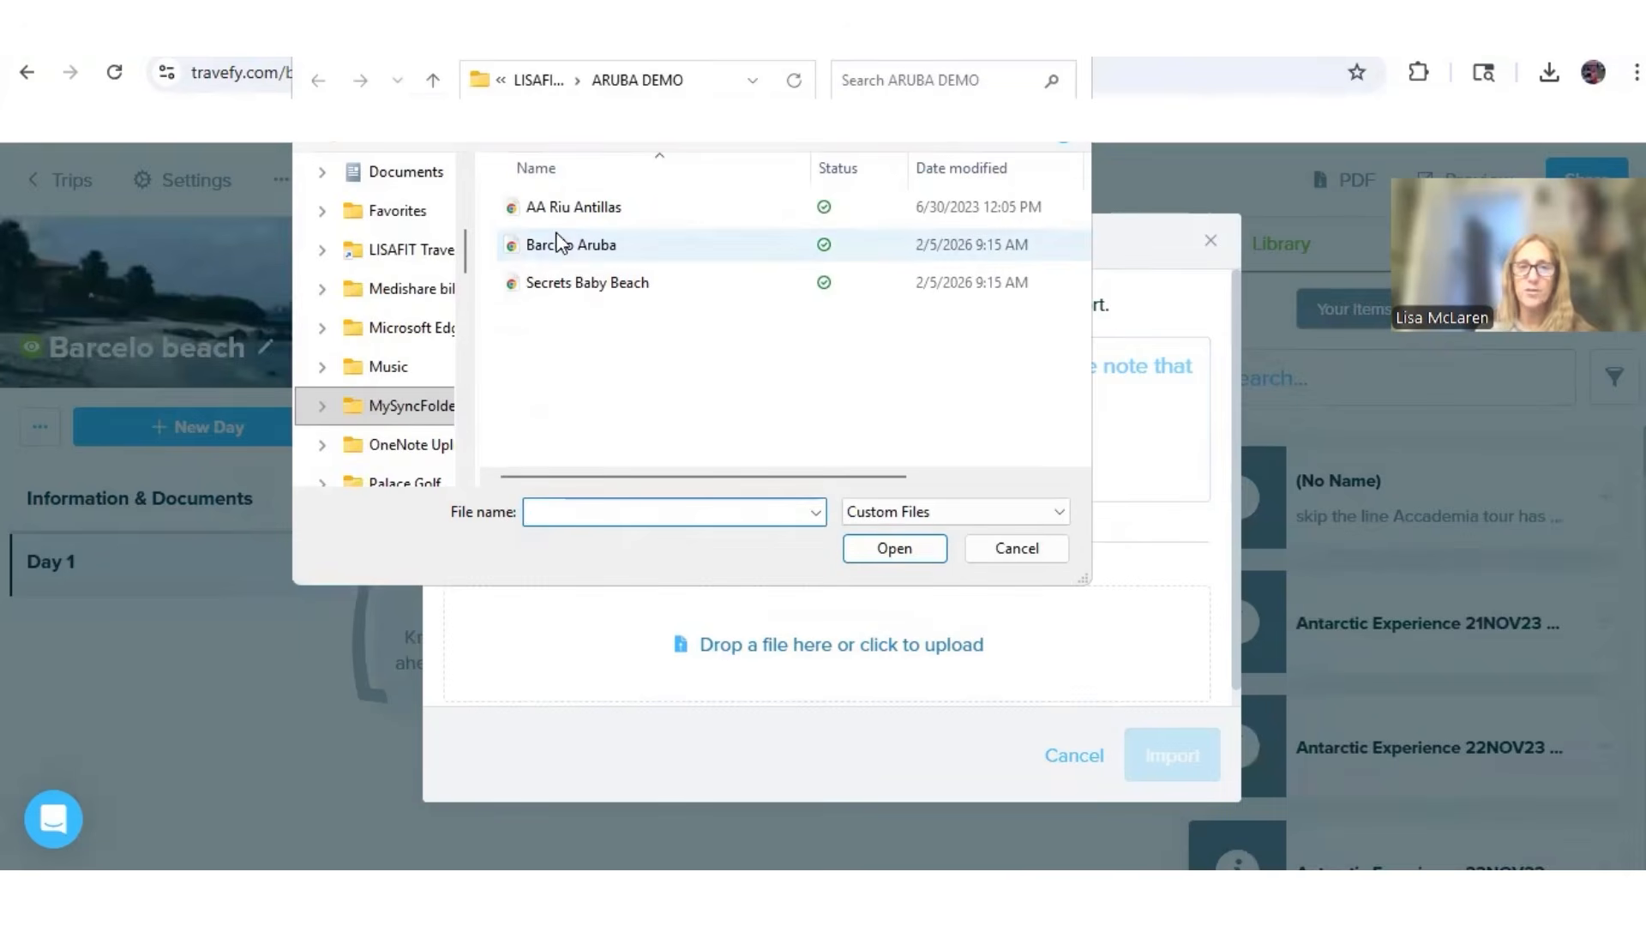
click(572, 247)
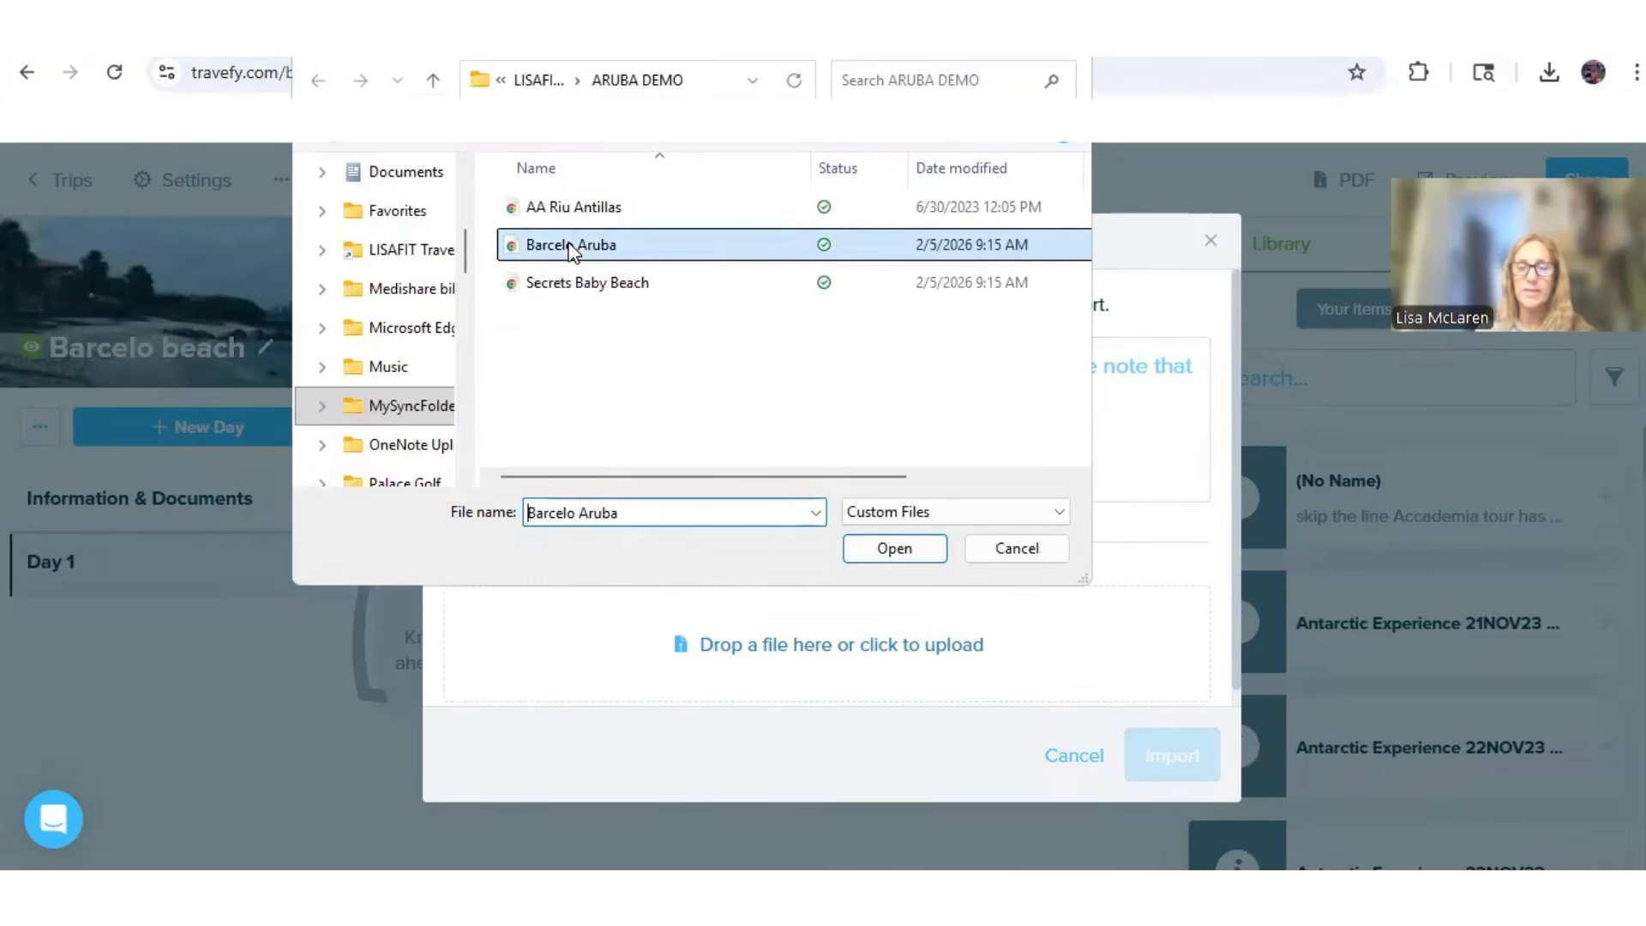
click(894, 548)
- Import all the selected events read from the Barcelo Aruba file and close the import dialog without giving feedback
click(1158, 759)
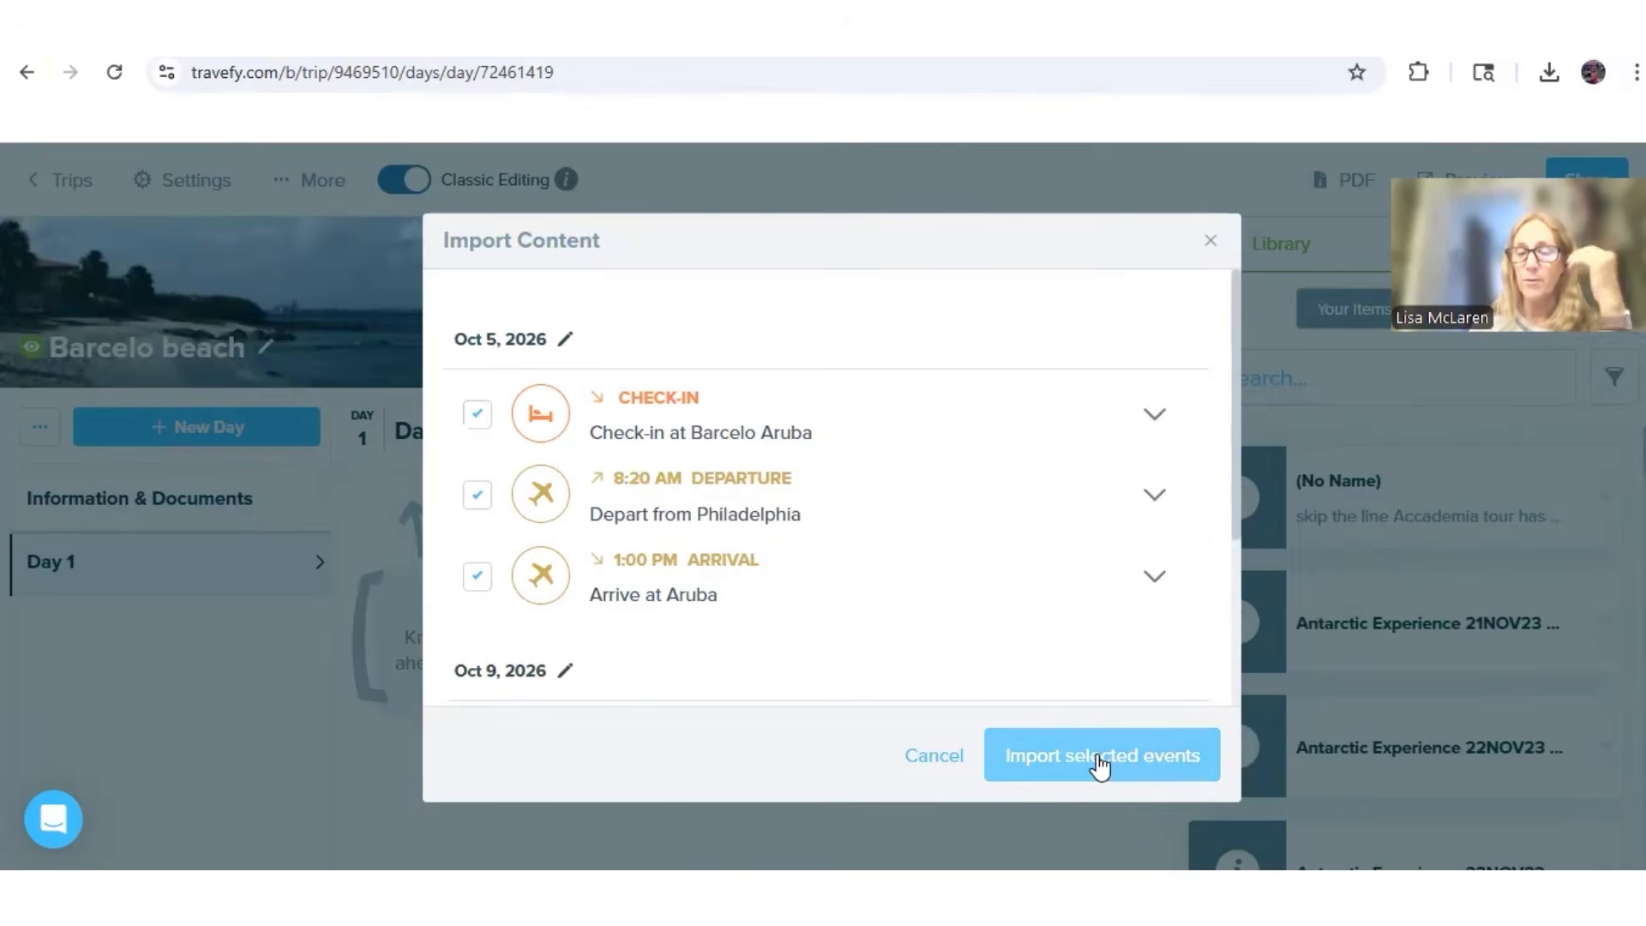
click(1101, 766)
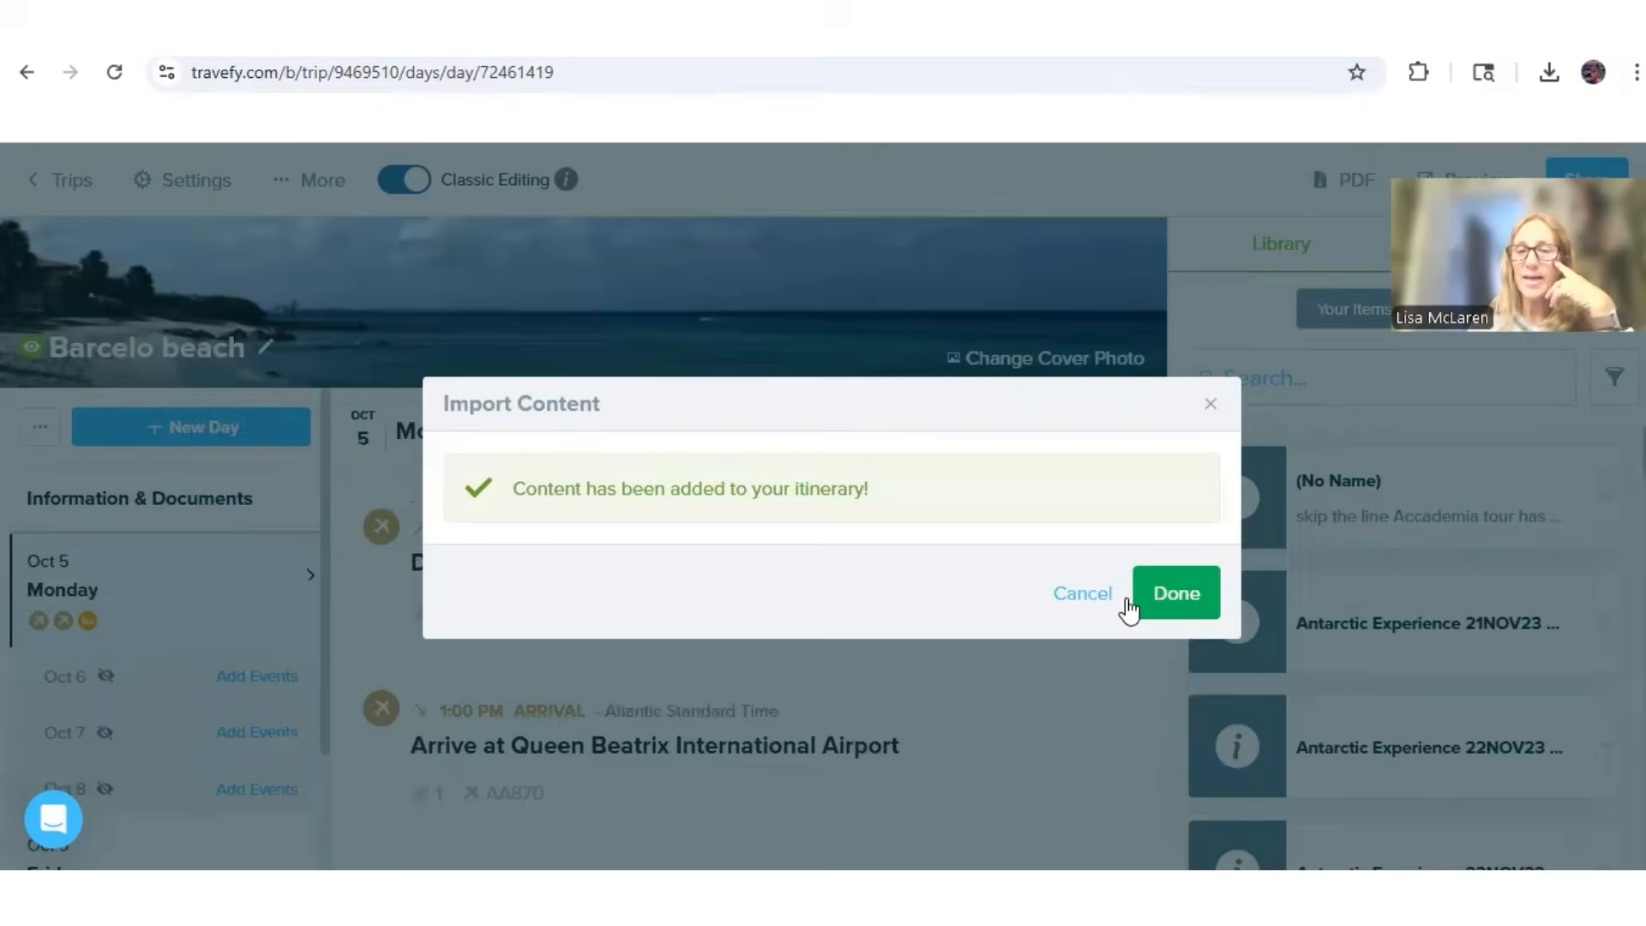
click(1210, 292)
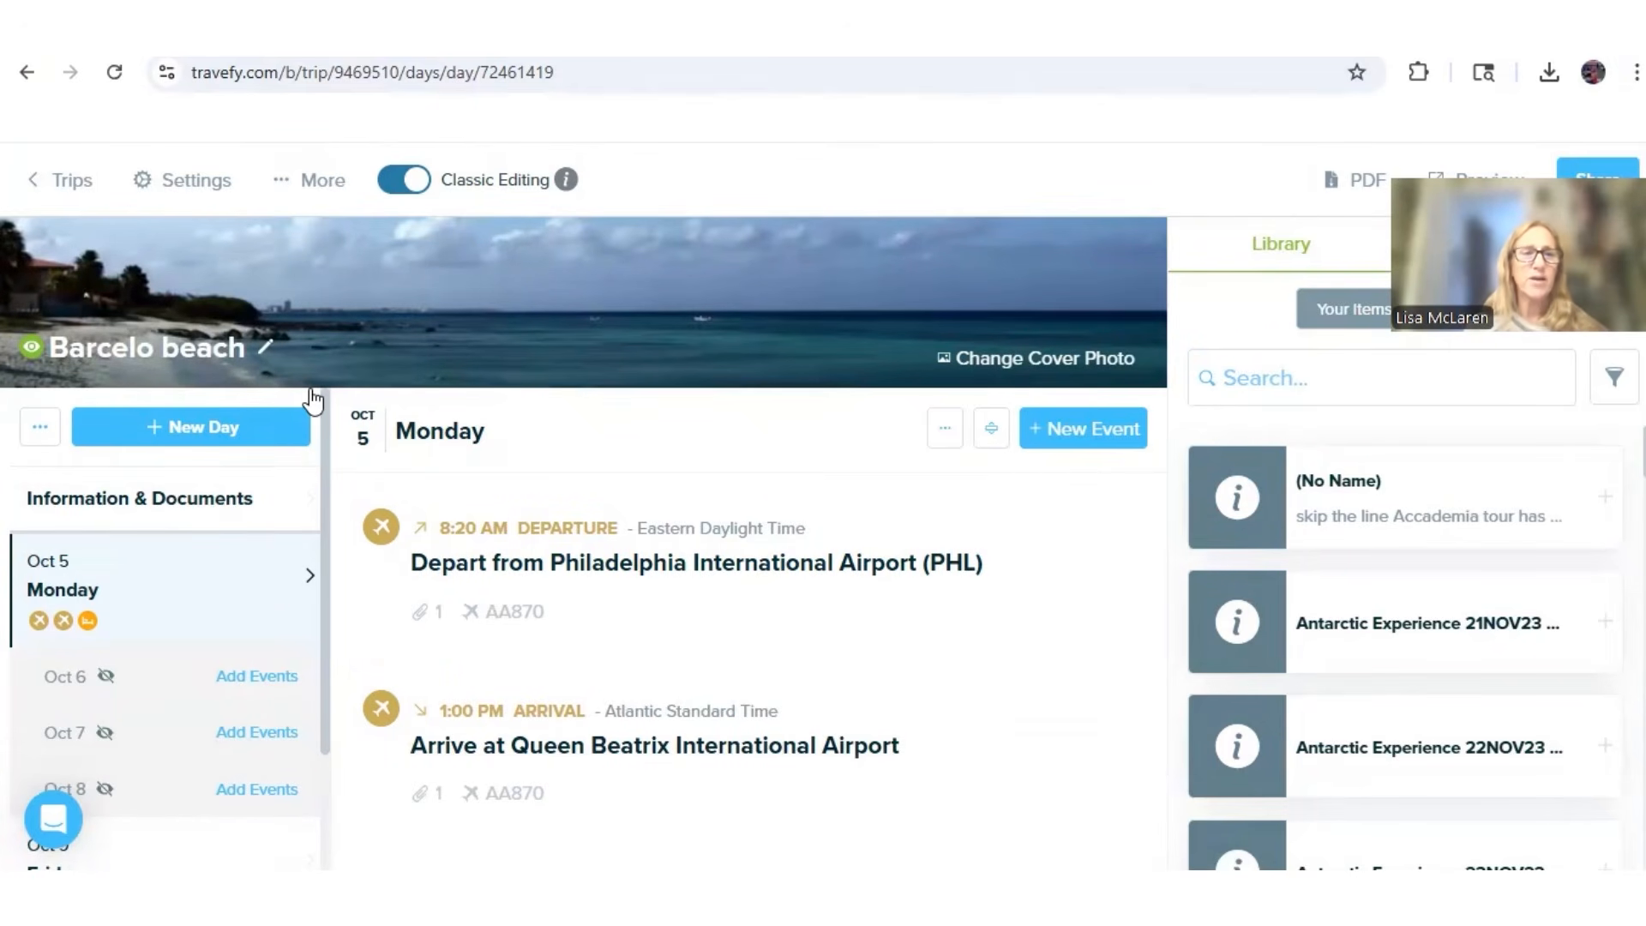
- Return to the Aruba Honeymoon trip workspace and start a new decision named Aruba Honeymoon
click(43, 192)
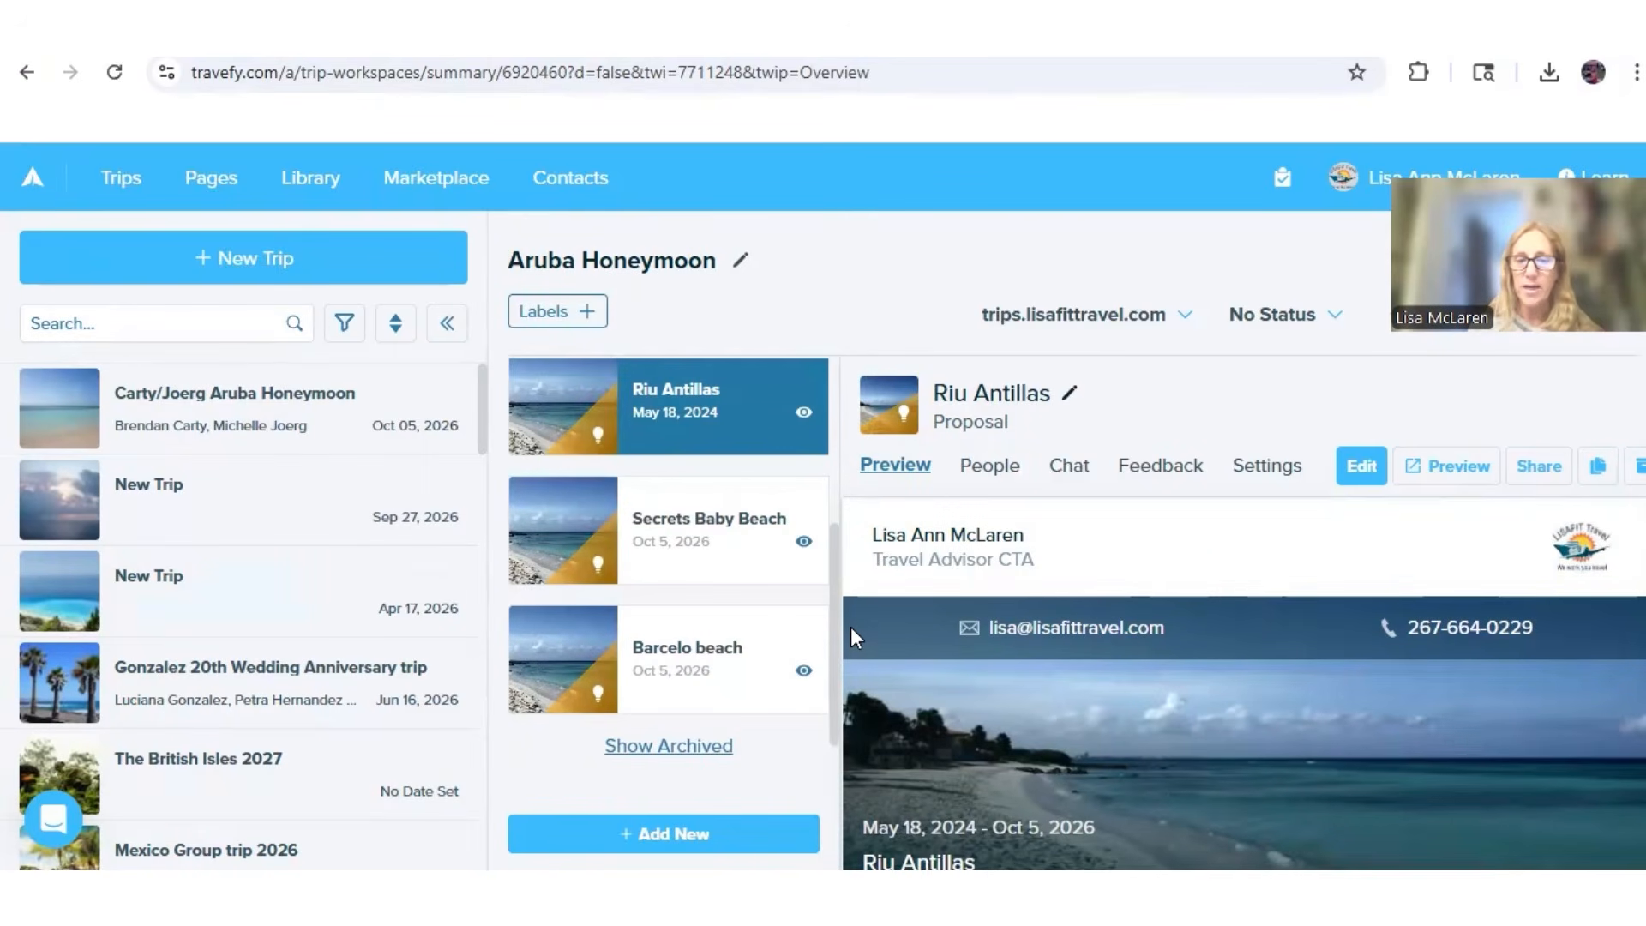
click(693, 839)
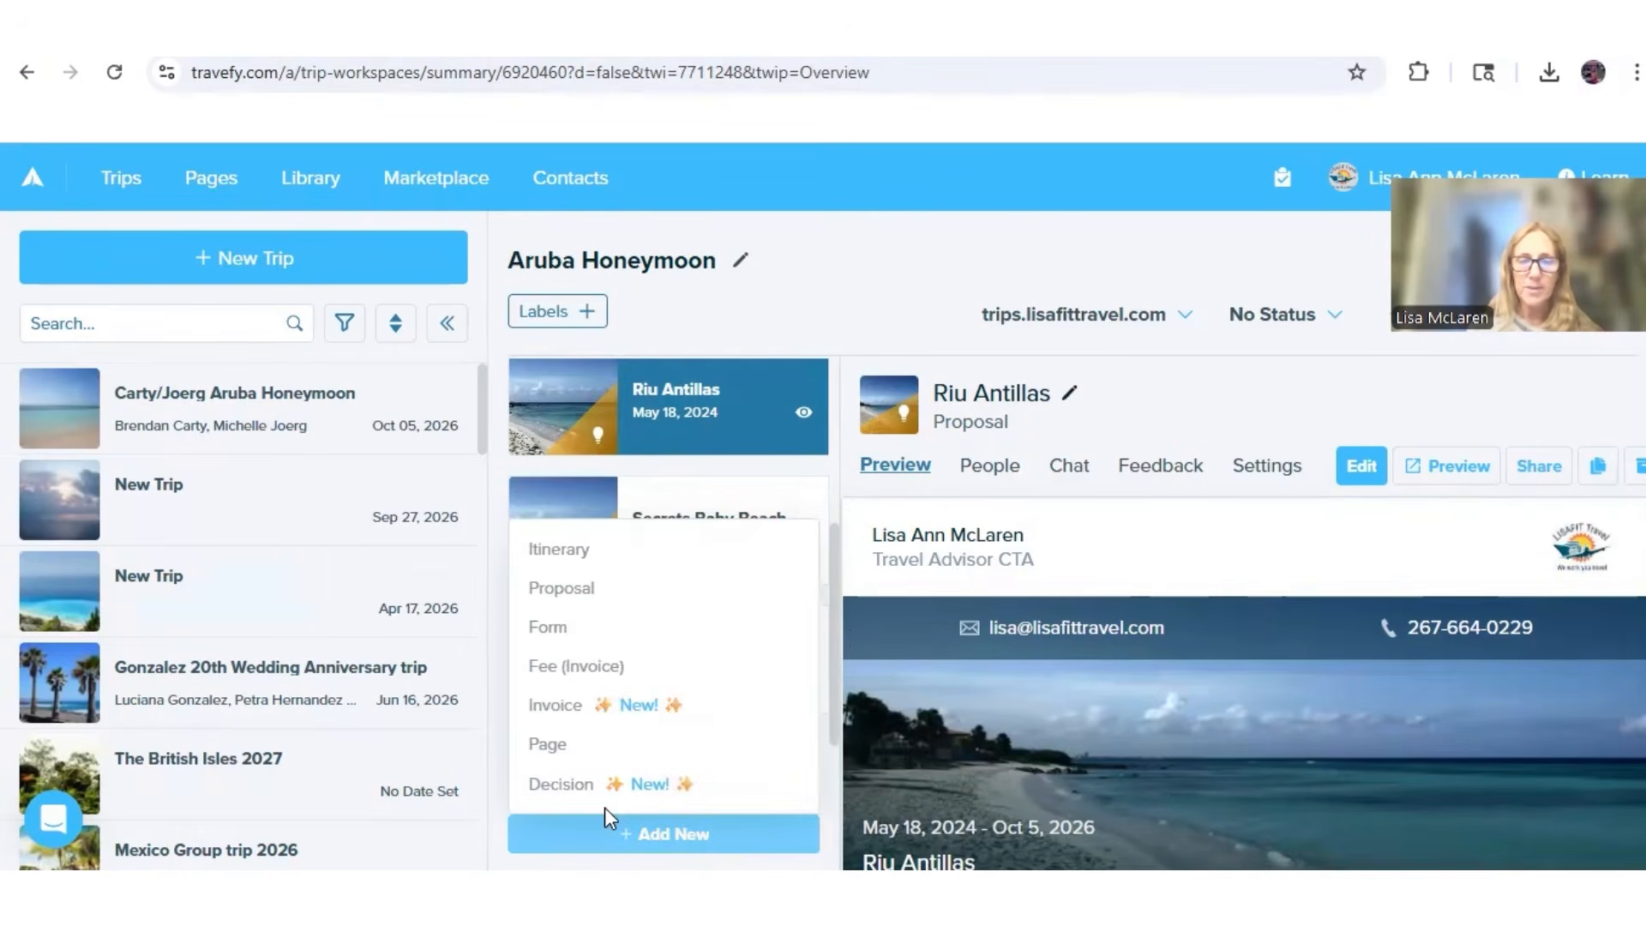
click(545, 791)
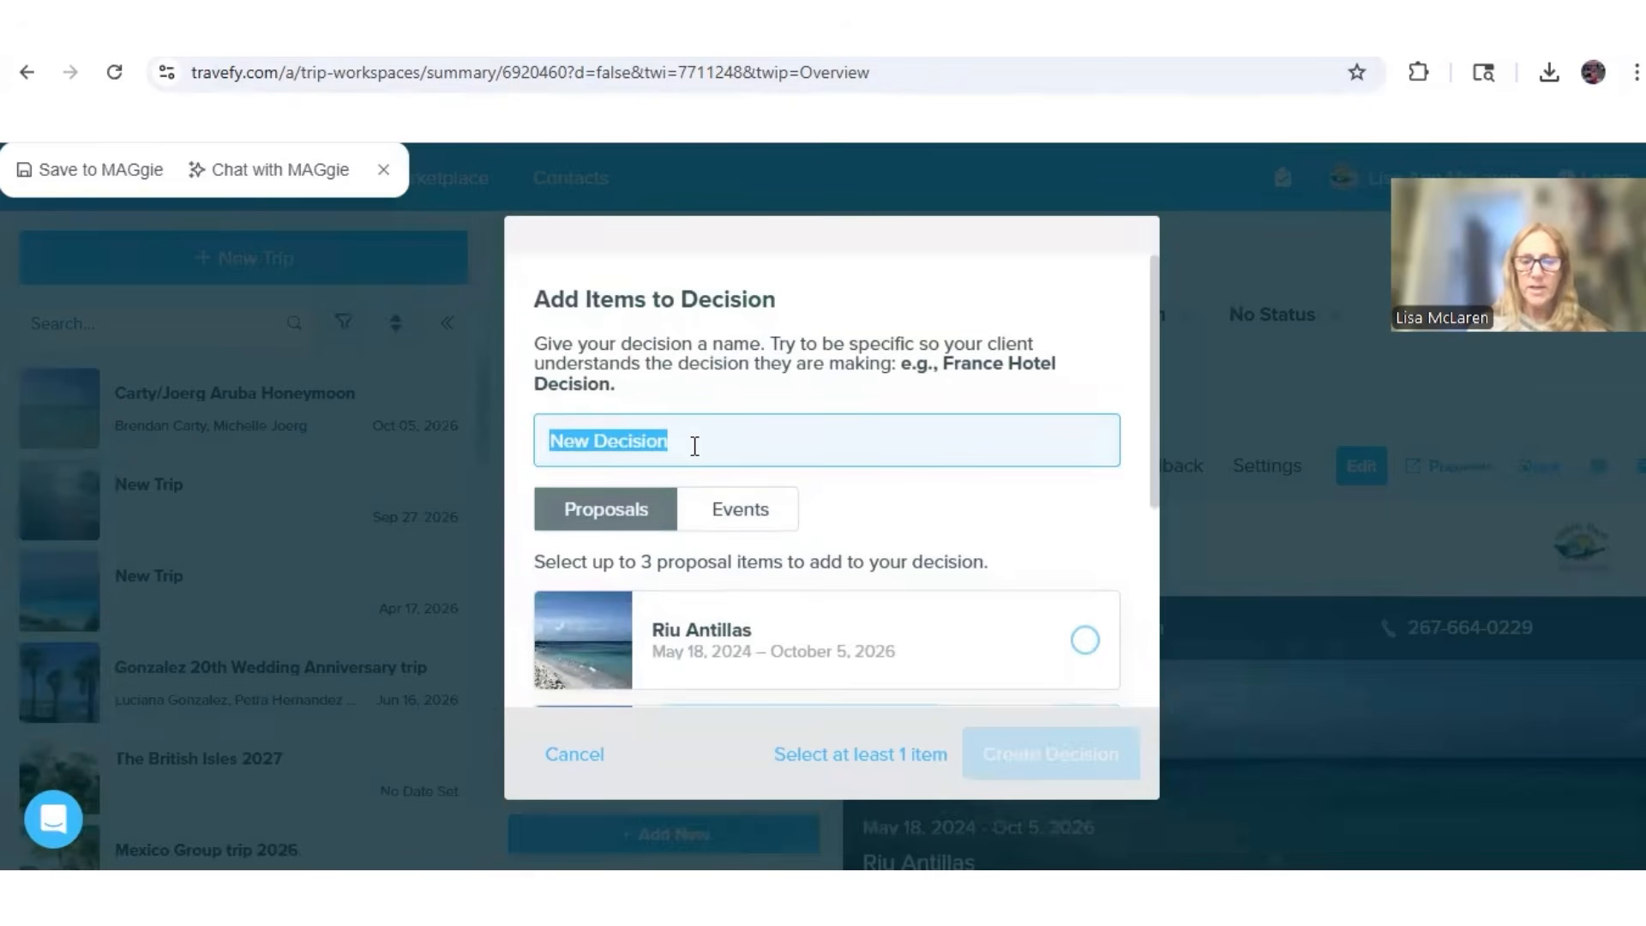
key(BackSpace)
text(Aruba )
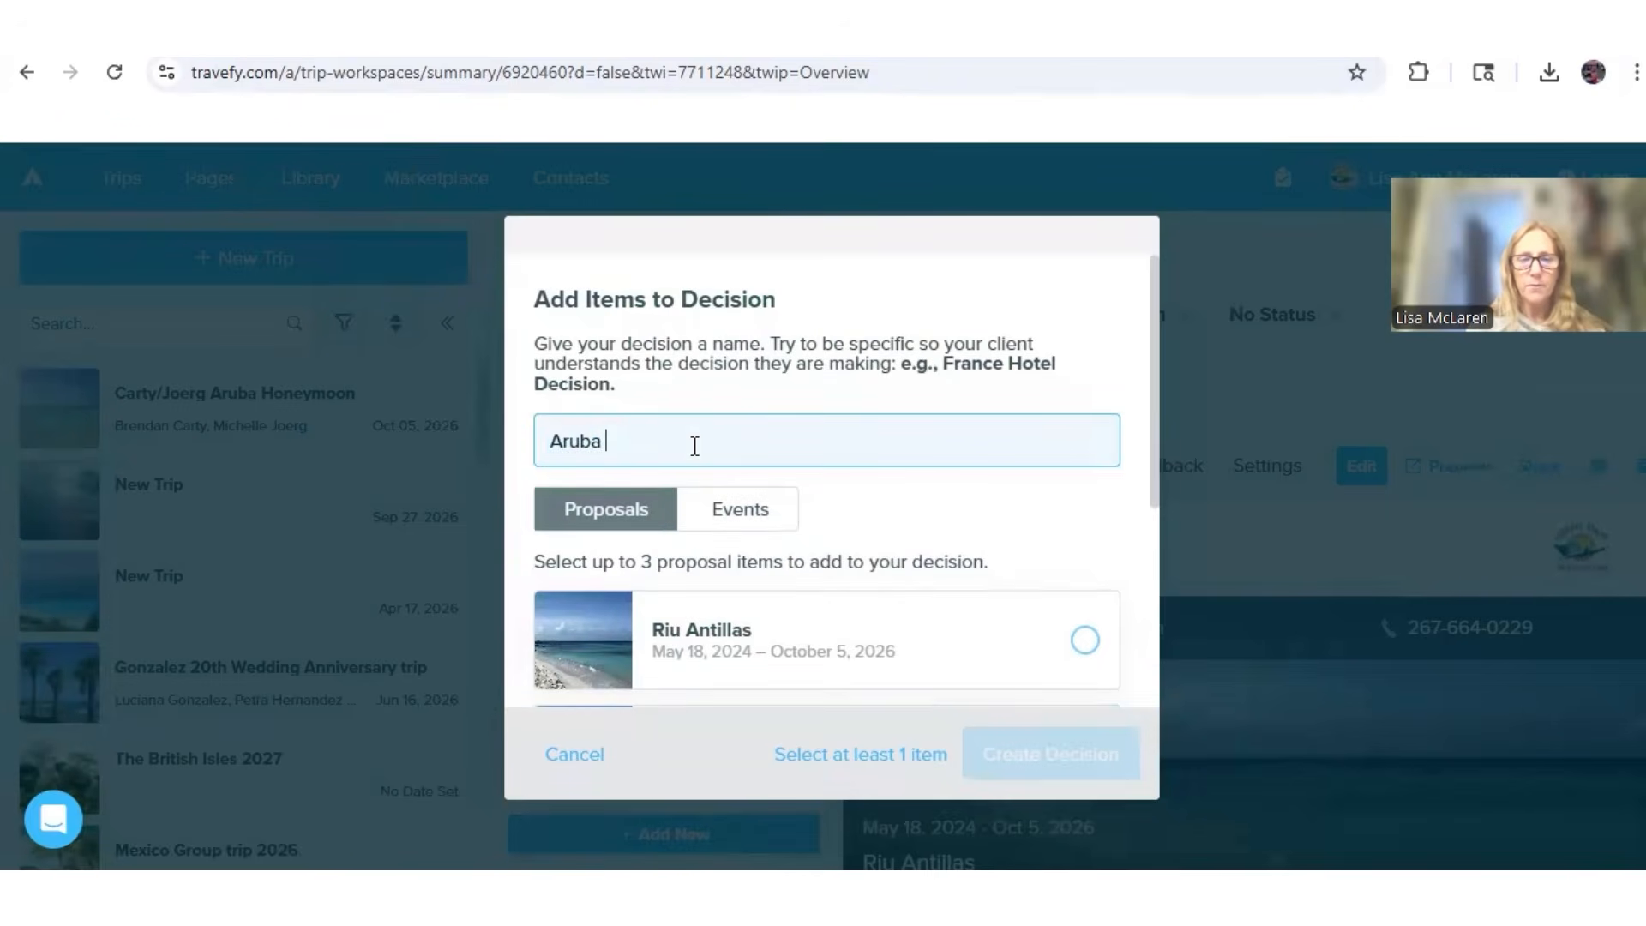
text(Honeymoon)
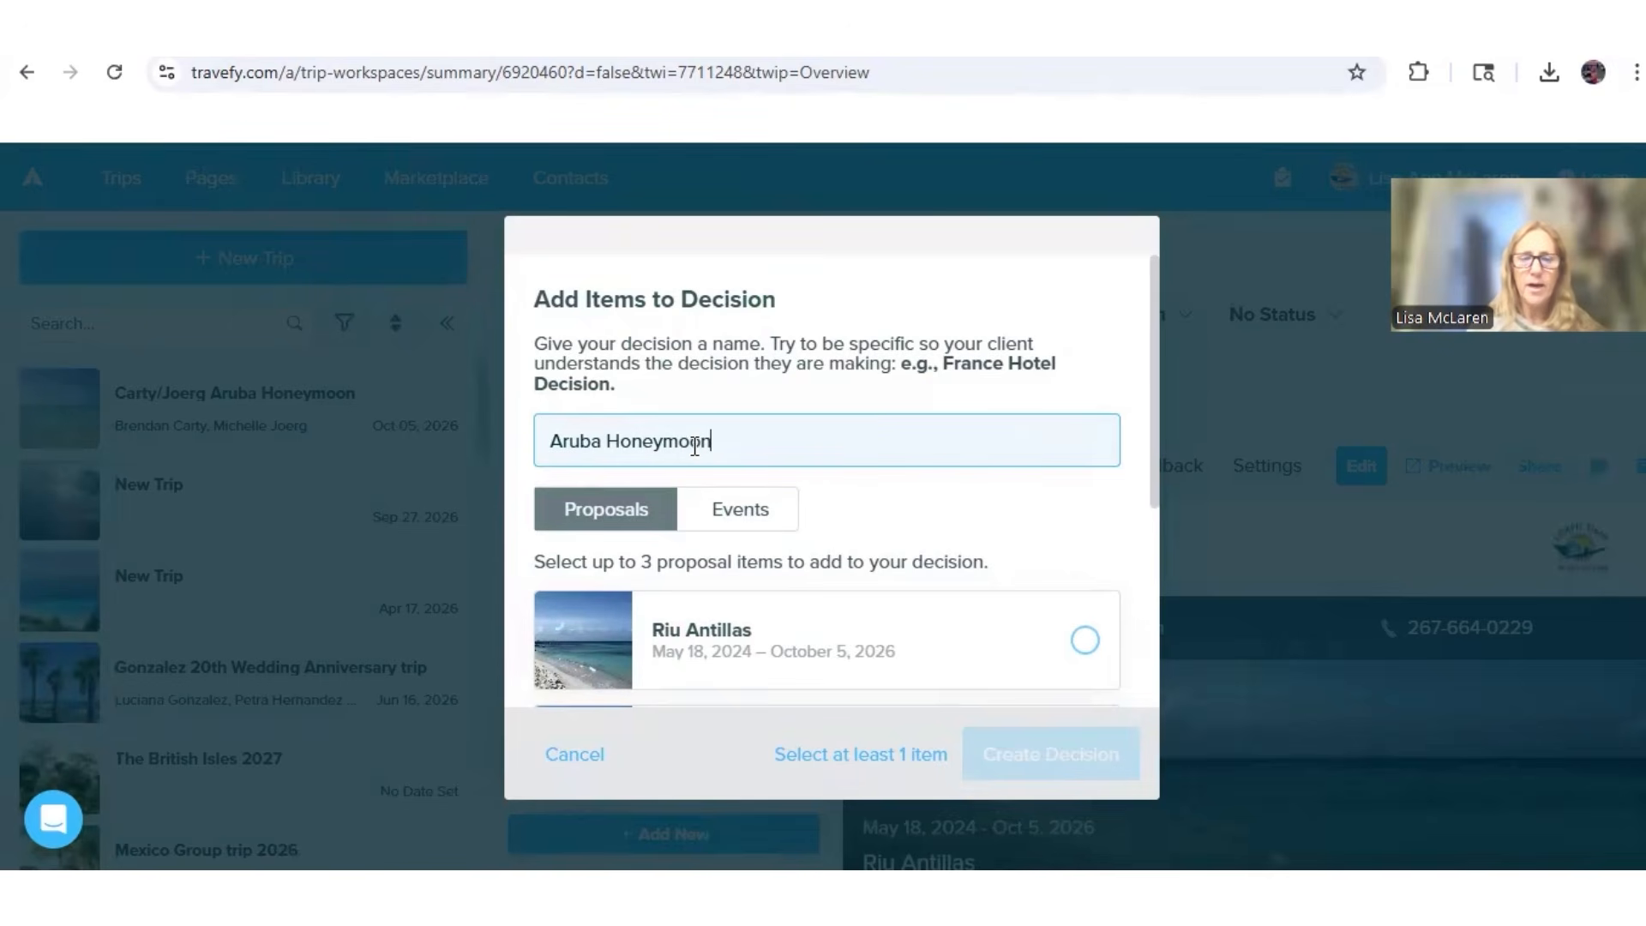
- Add the Riu Antillas, Secrets Baby Beach and Barcelo beach proposals to the decision and create it
right_click(1153, 482)
click(1158, 486)
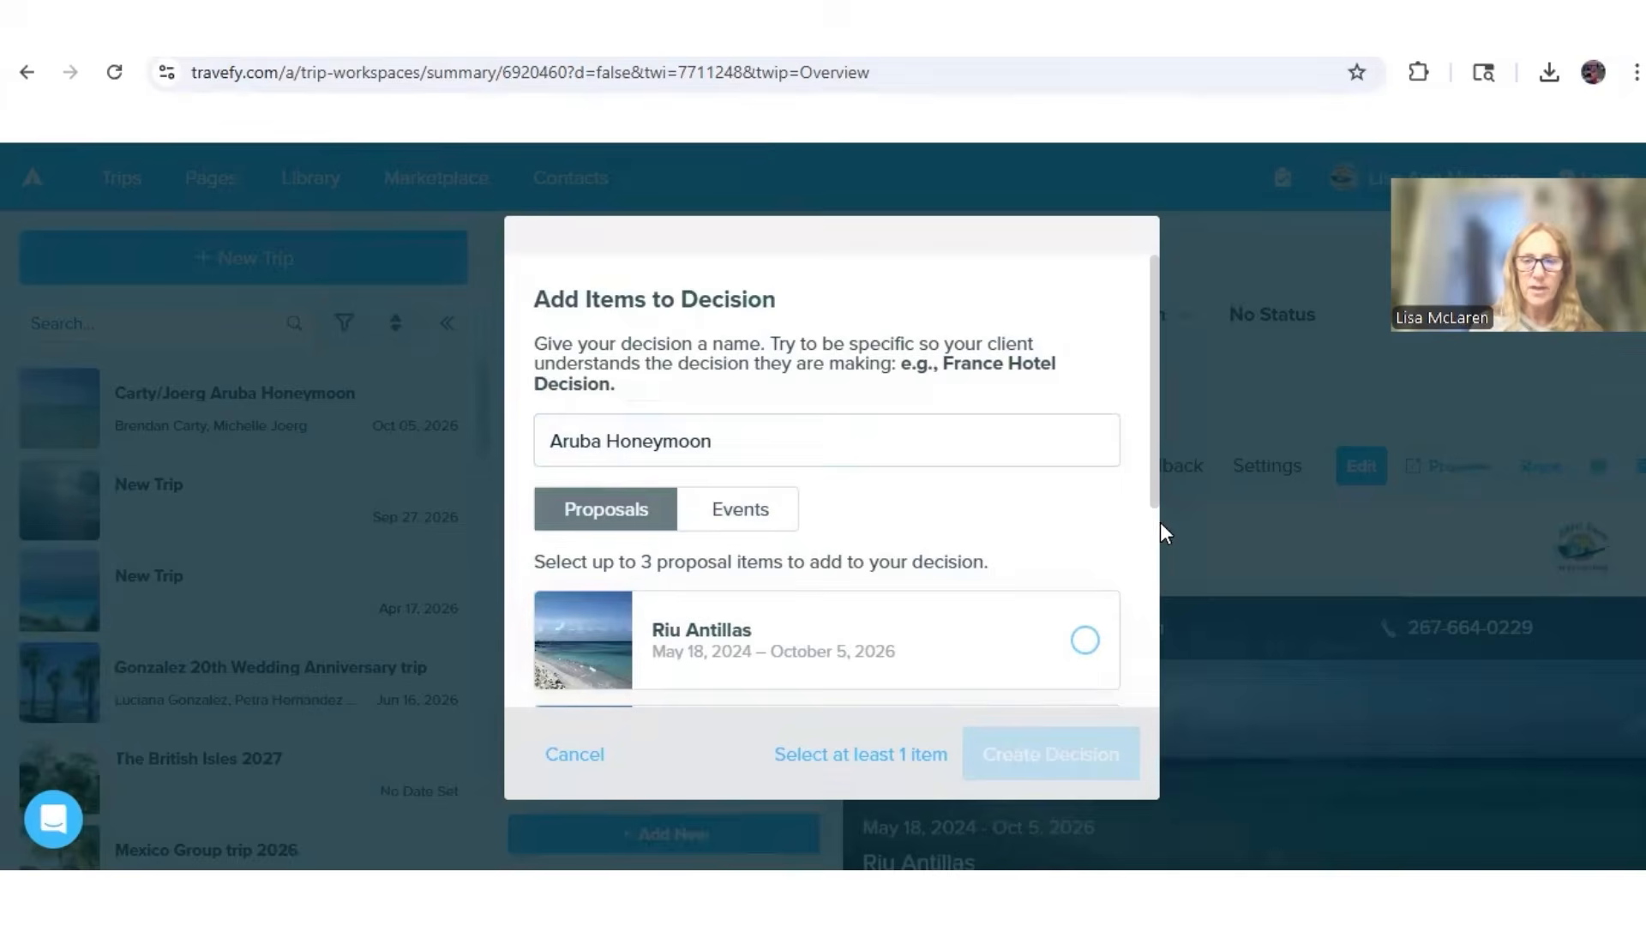
scroll(1121, 489, down, 3)
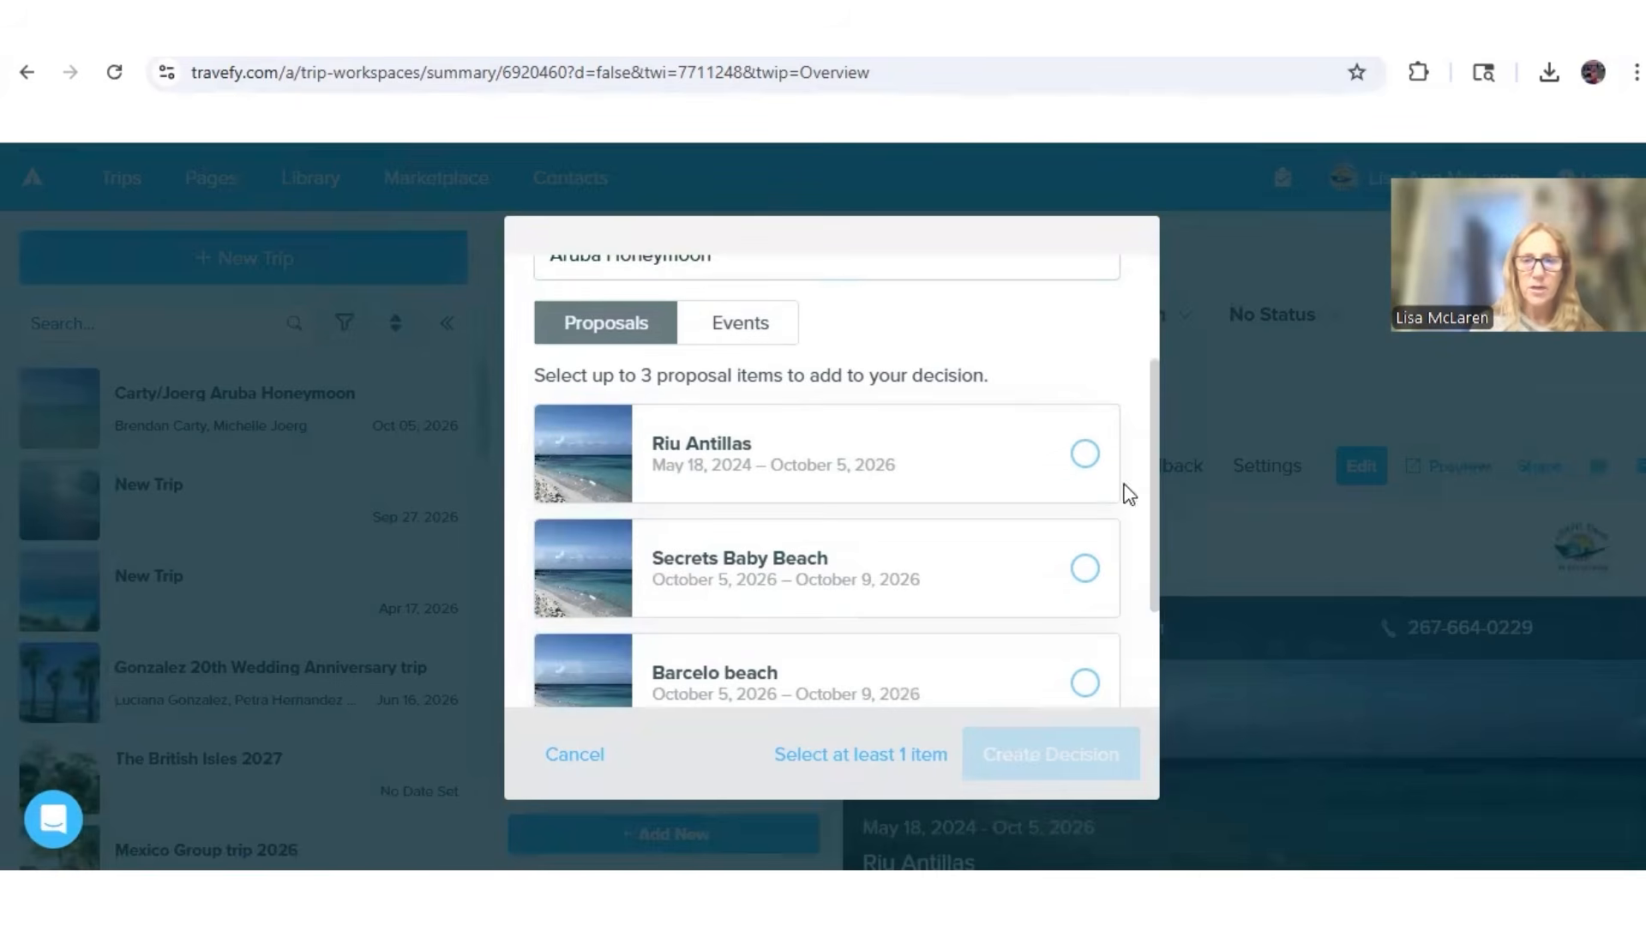
click(1086, 463)
click(1084, 521)
click(1085, 638)
click(1039, 756)
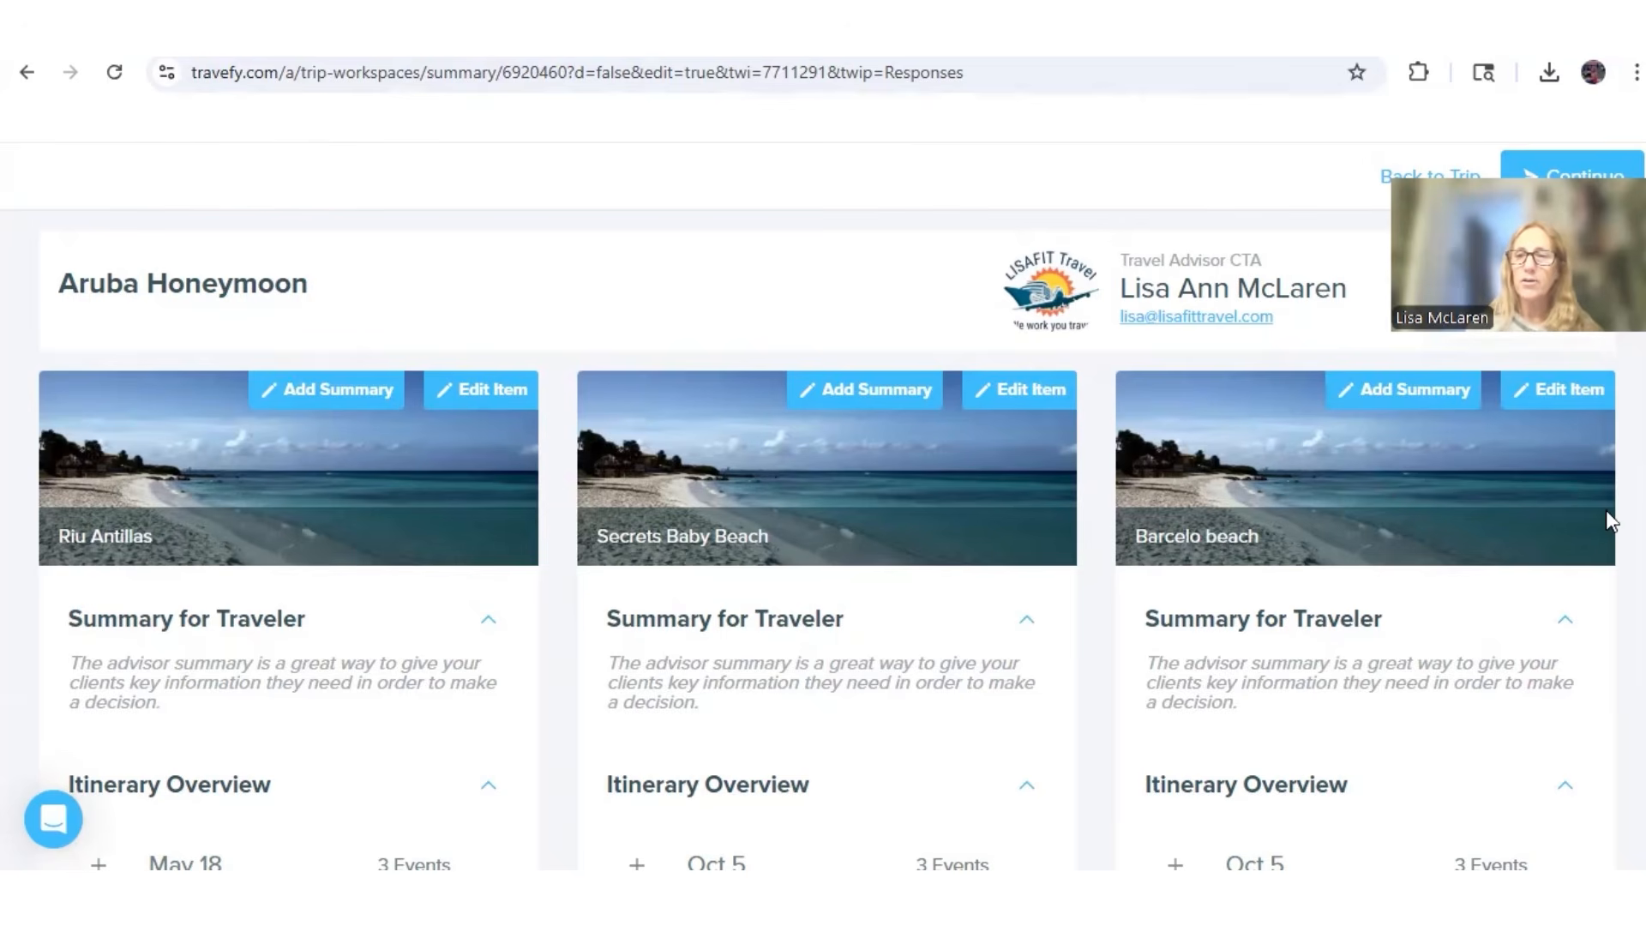
- Review the recipient, CC Yourself and custom message options for sending the decision, and close the form without sending
click(1562, 168)
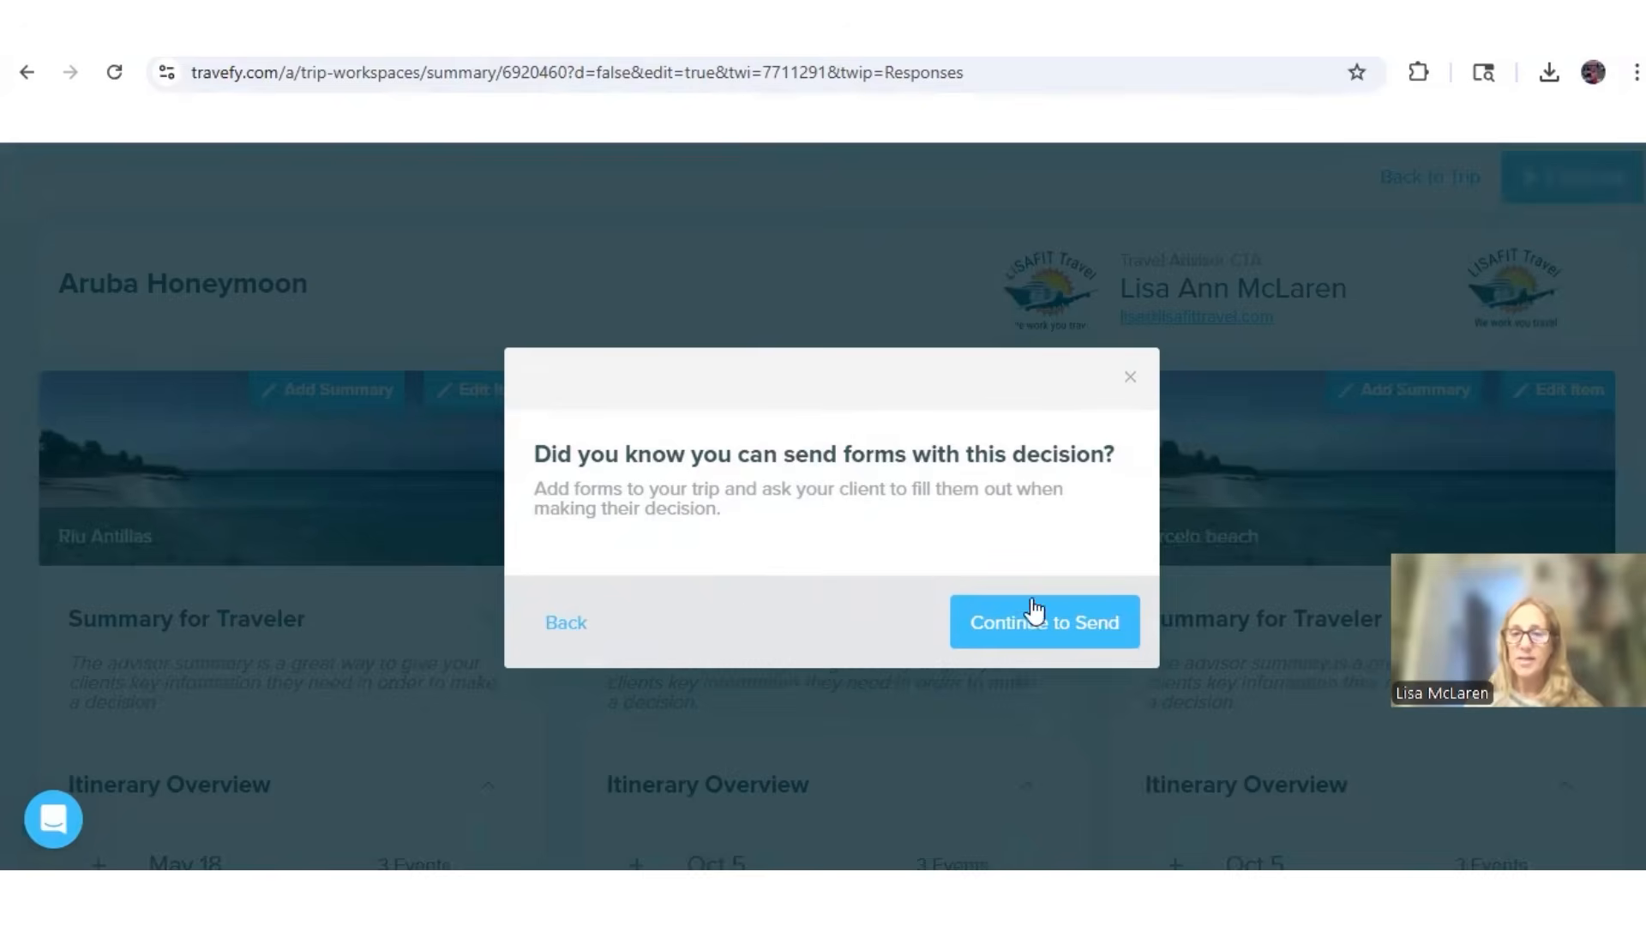
click(1042, 629)
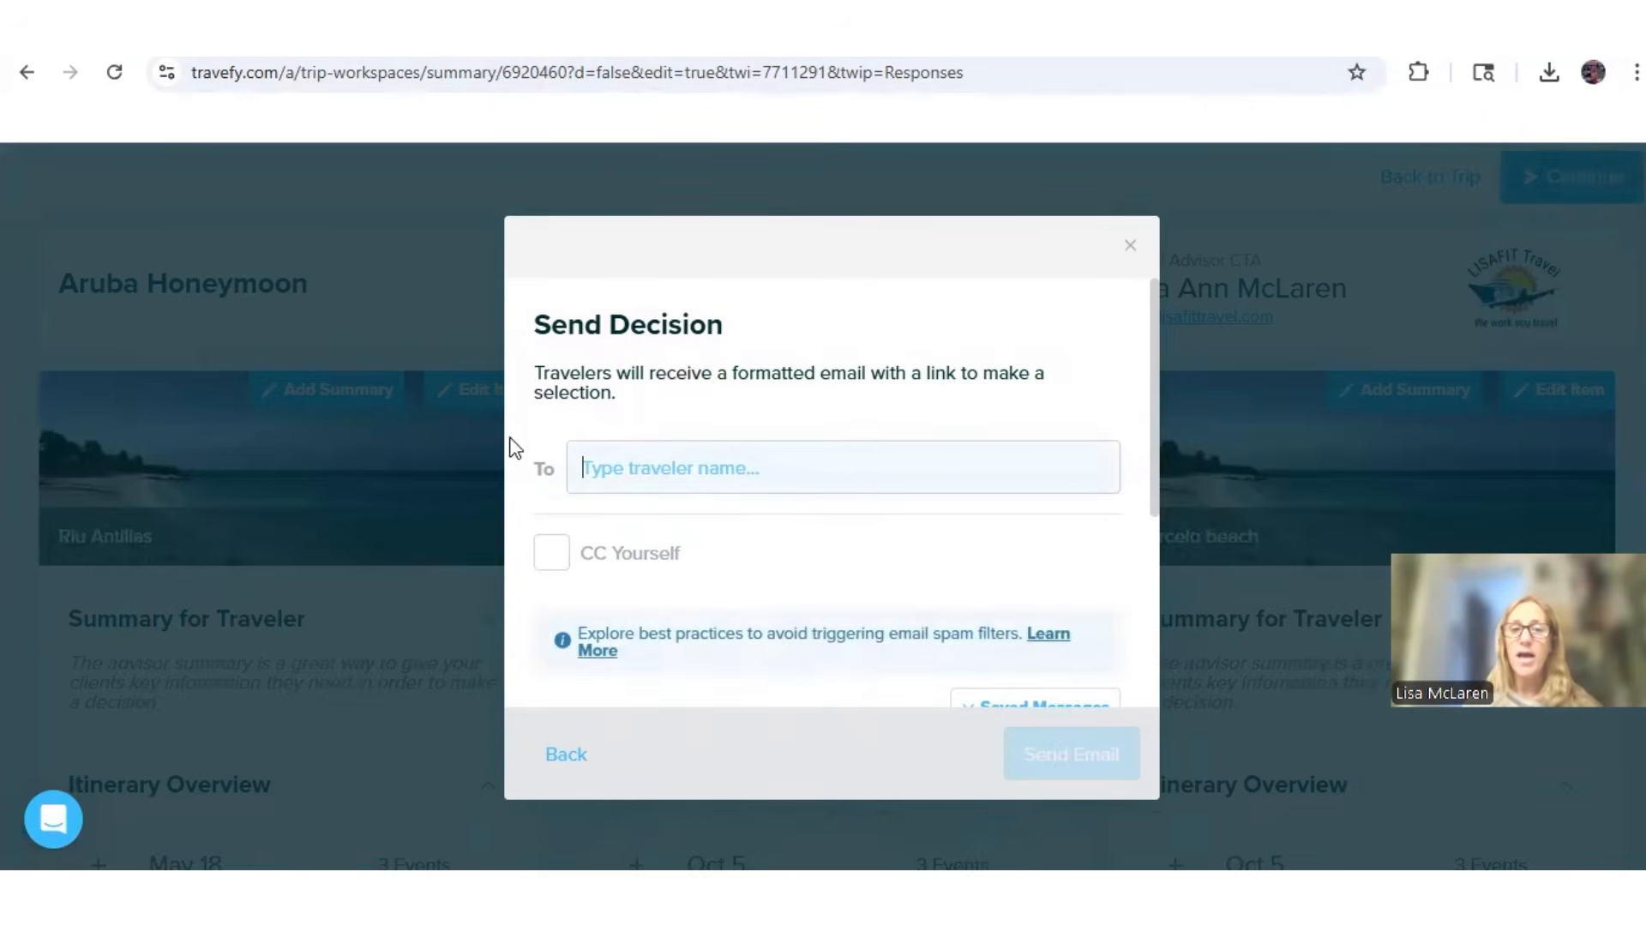
click(641, 464)
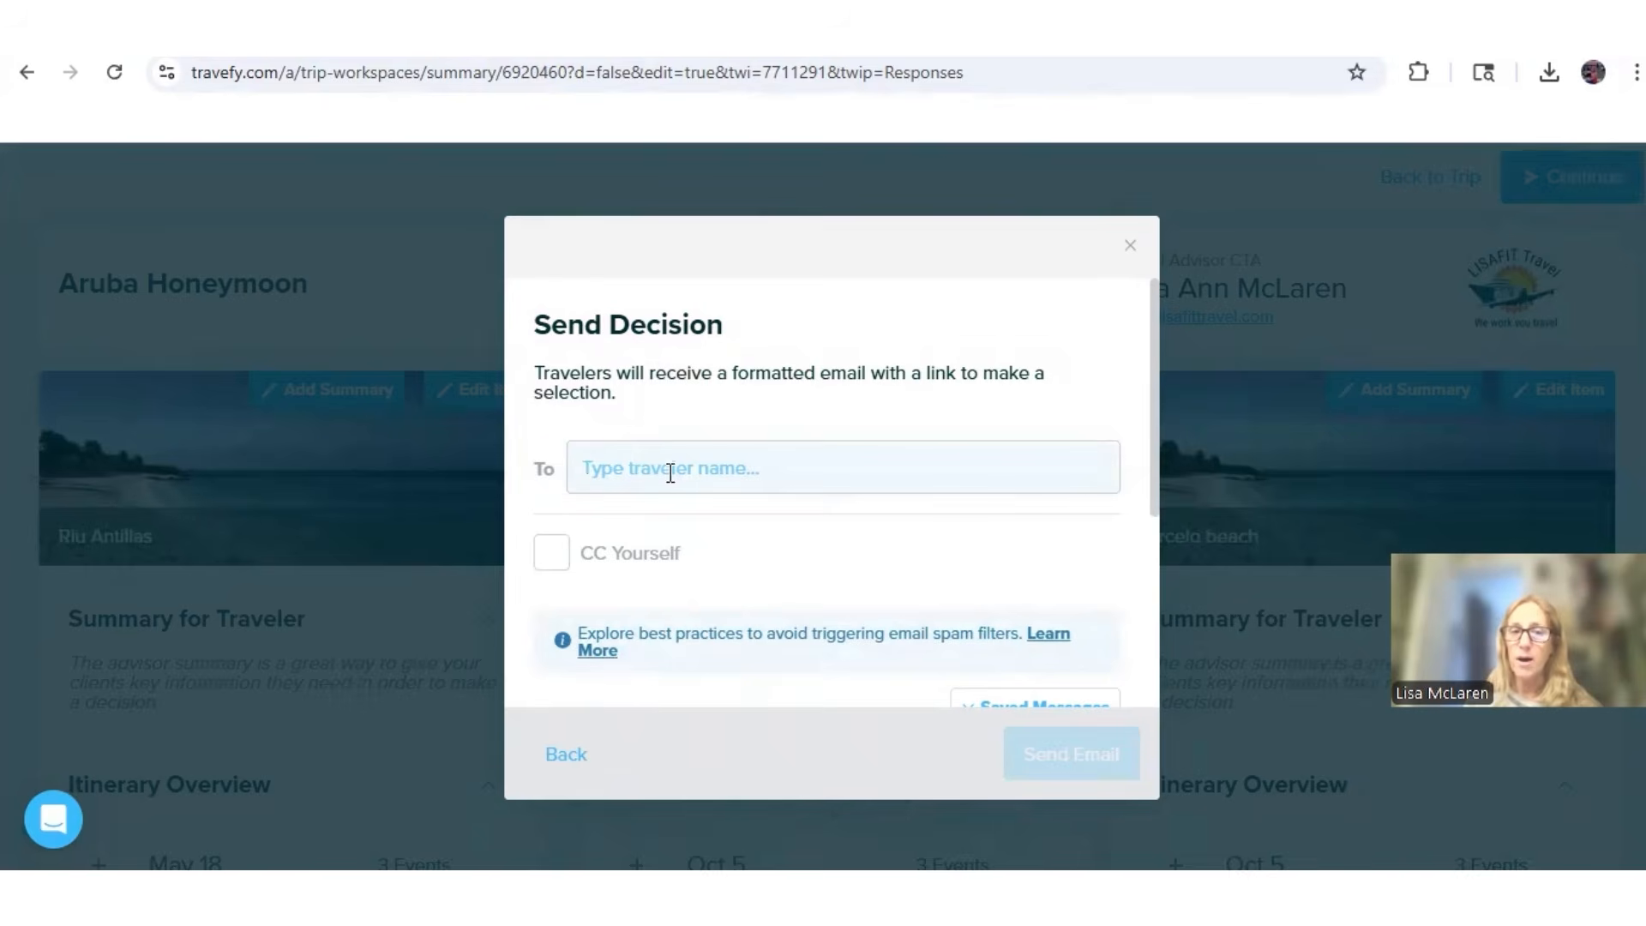
click(566, 559)
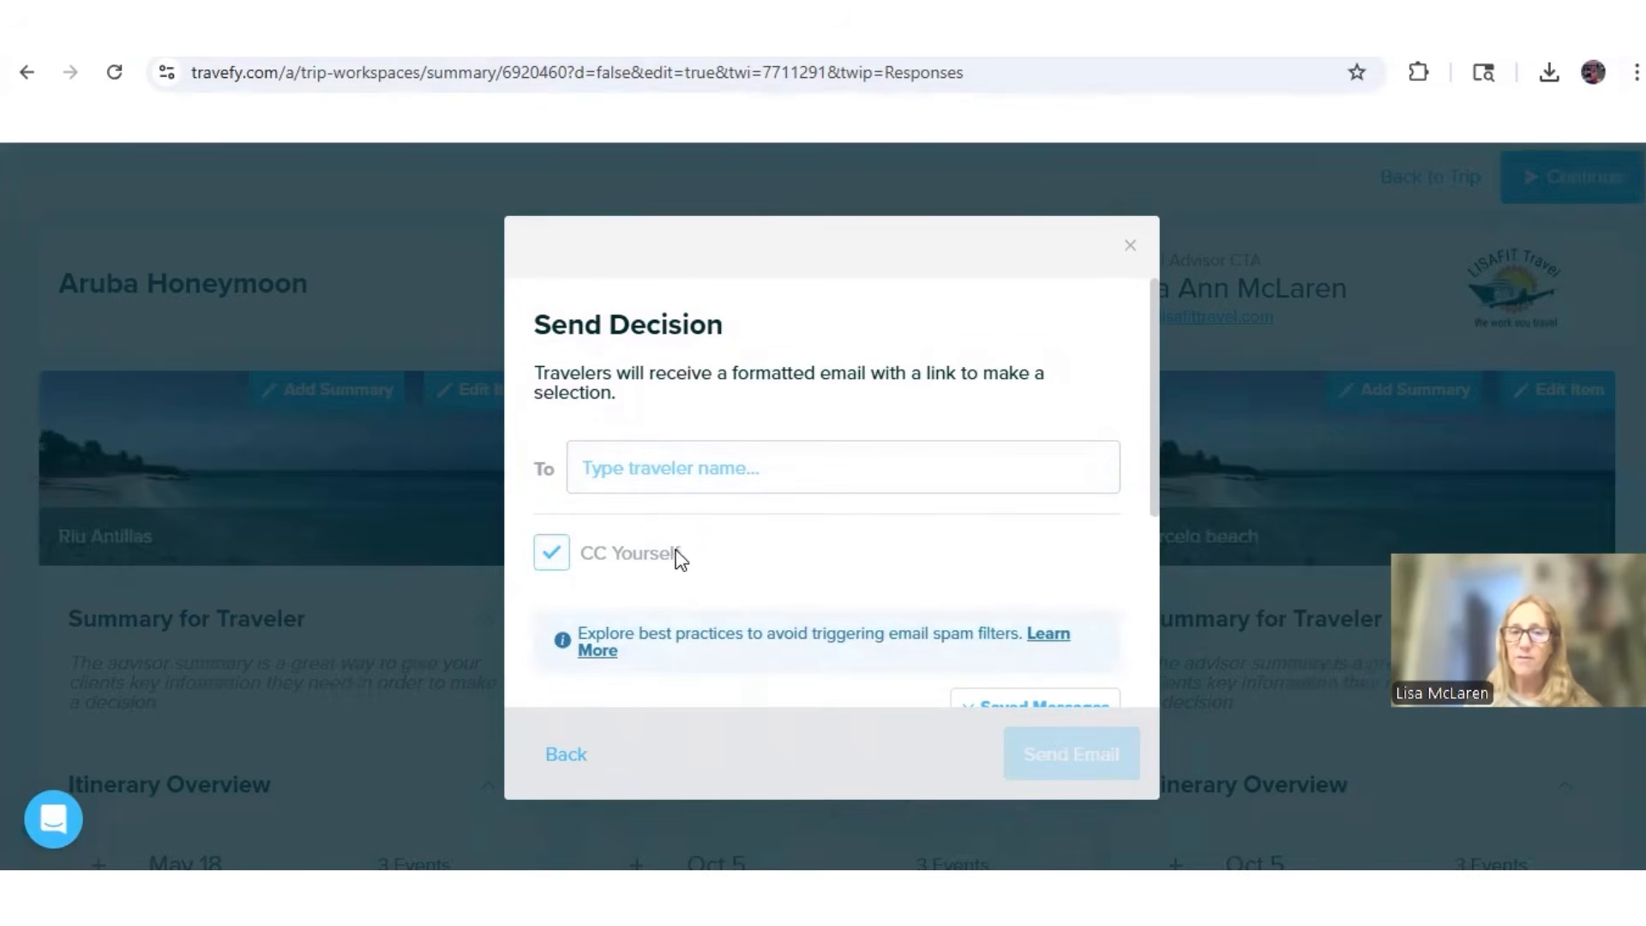
click(553, 557)
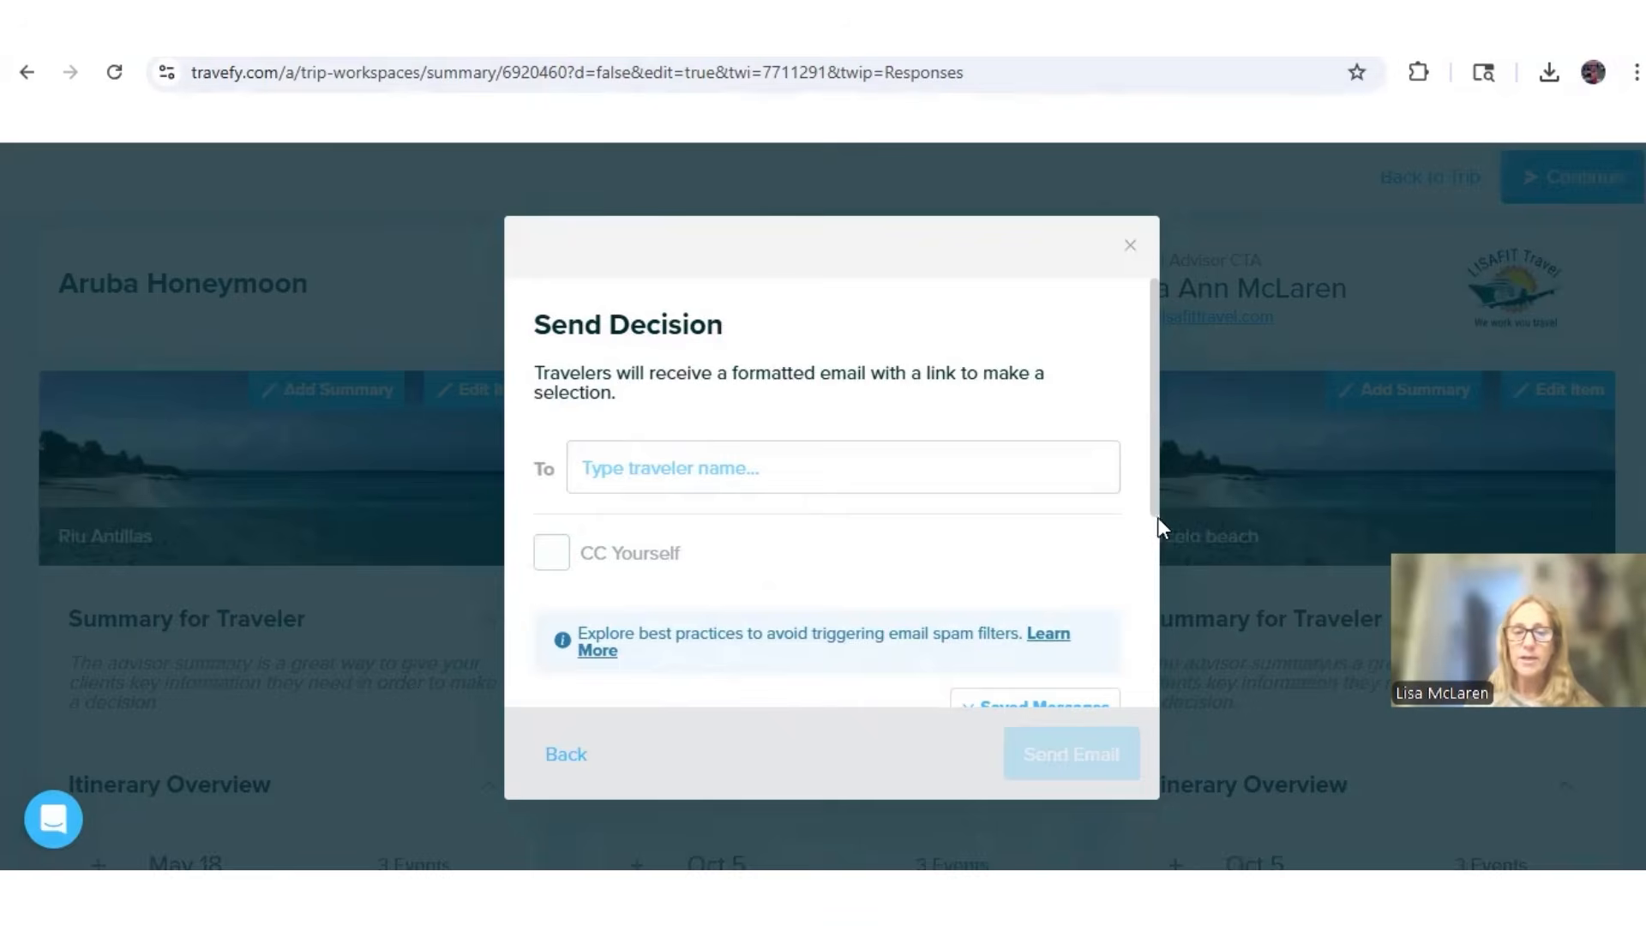
scroll(1157, 517, down, 4)
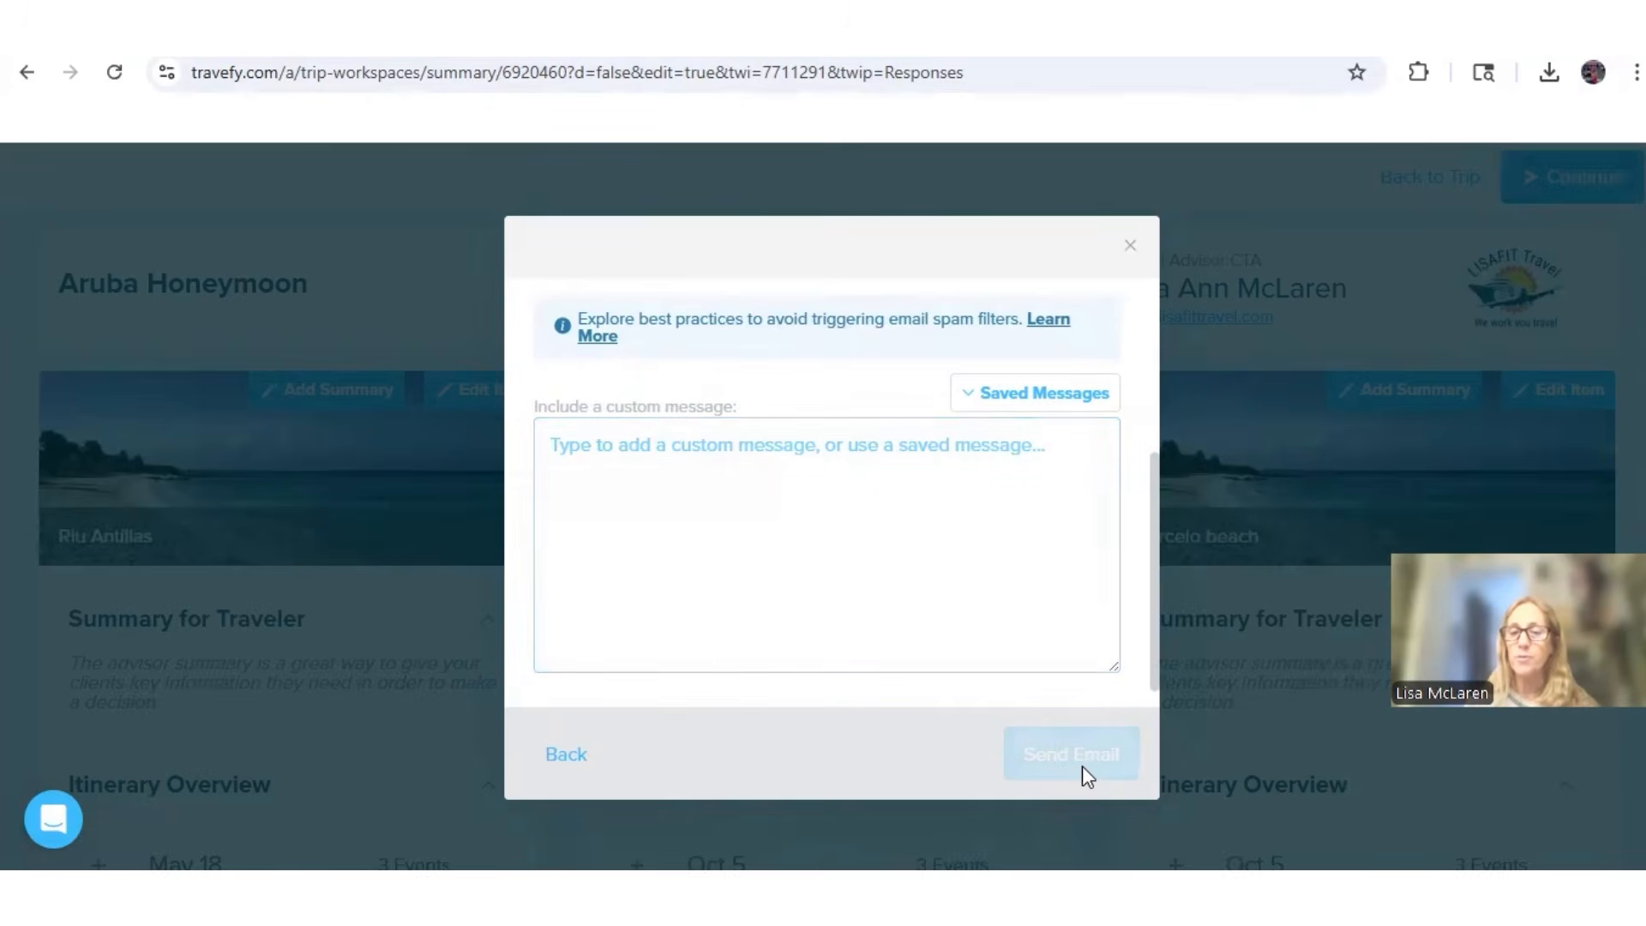
click(1131, 245)
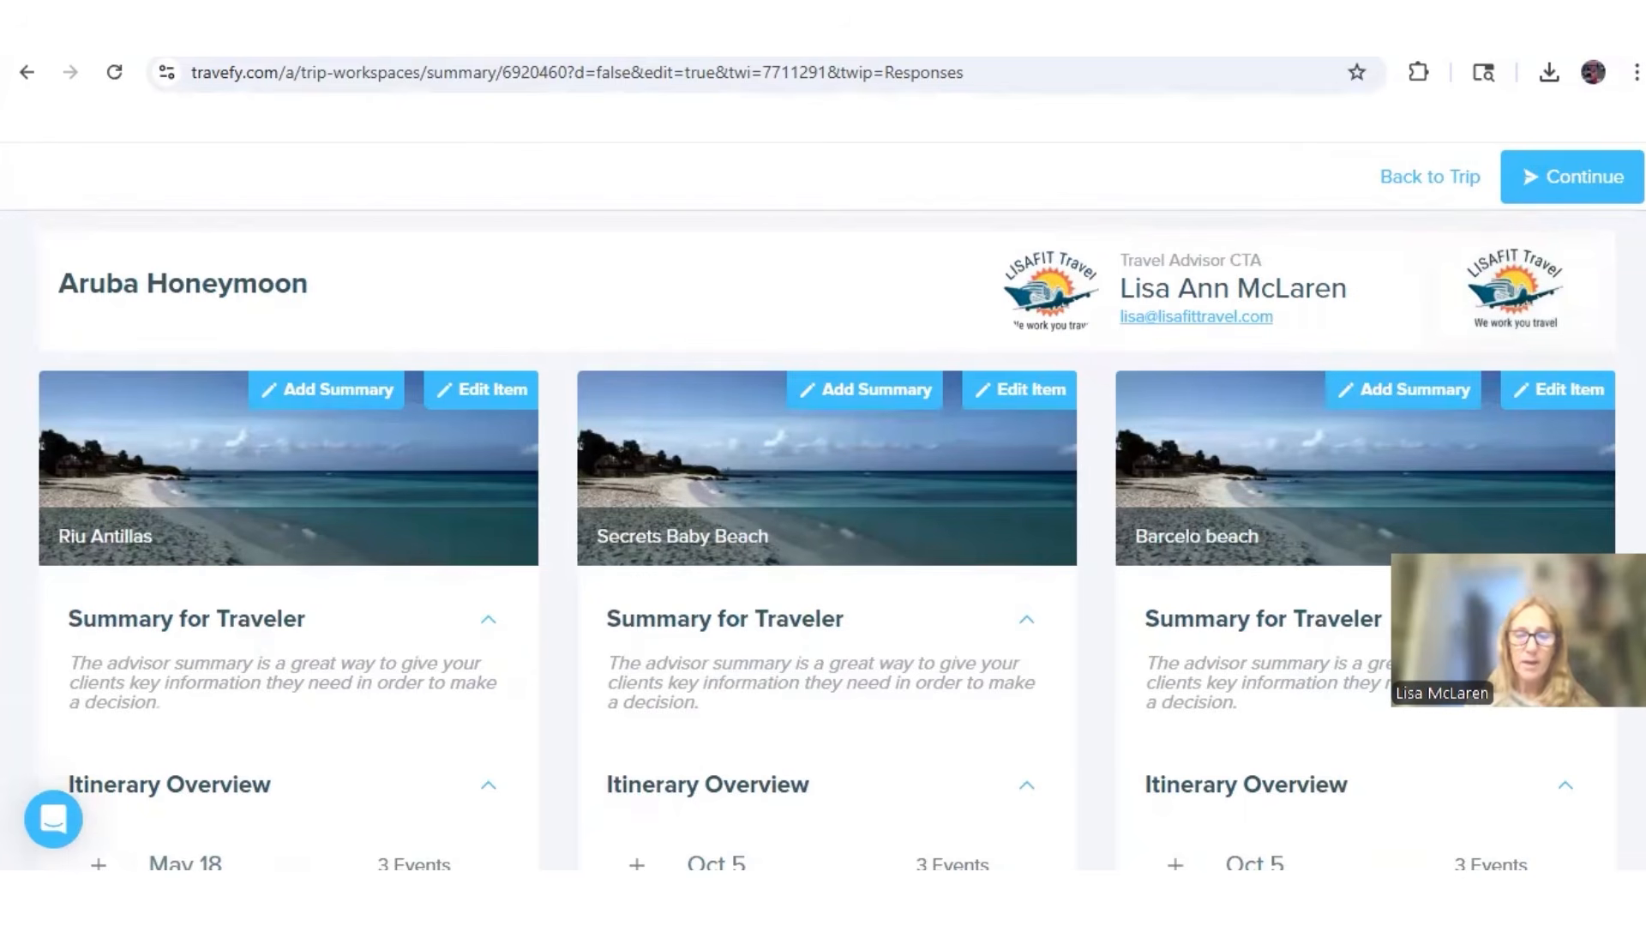
- Switch to the Outlook inbox
mouse_move(644, 891)
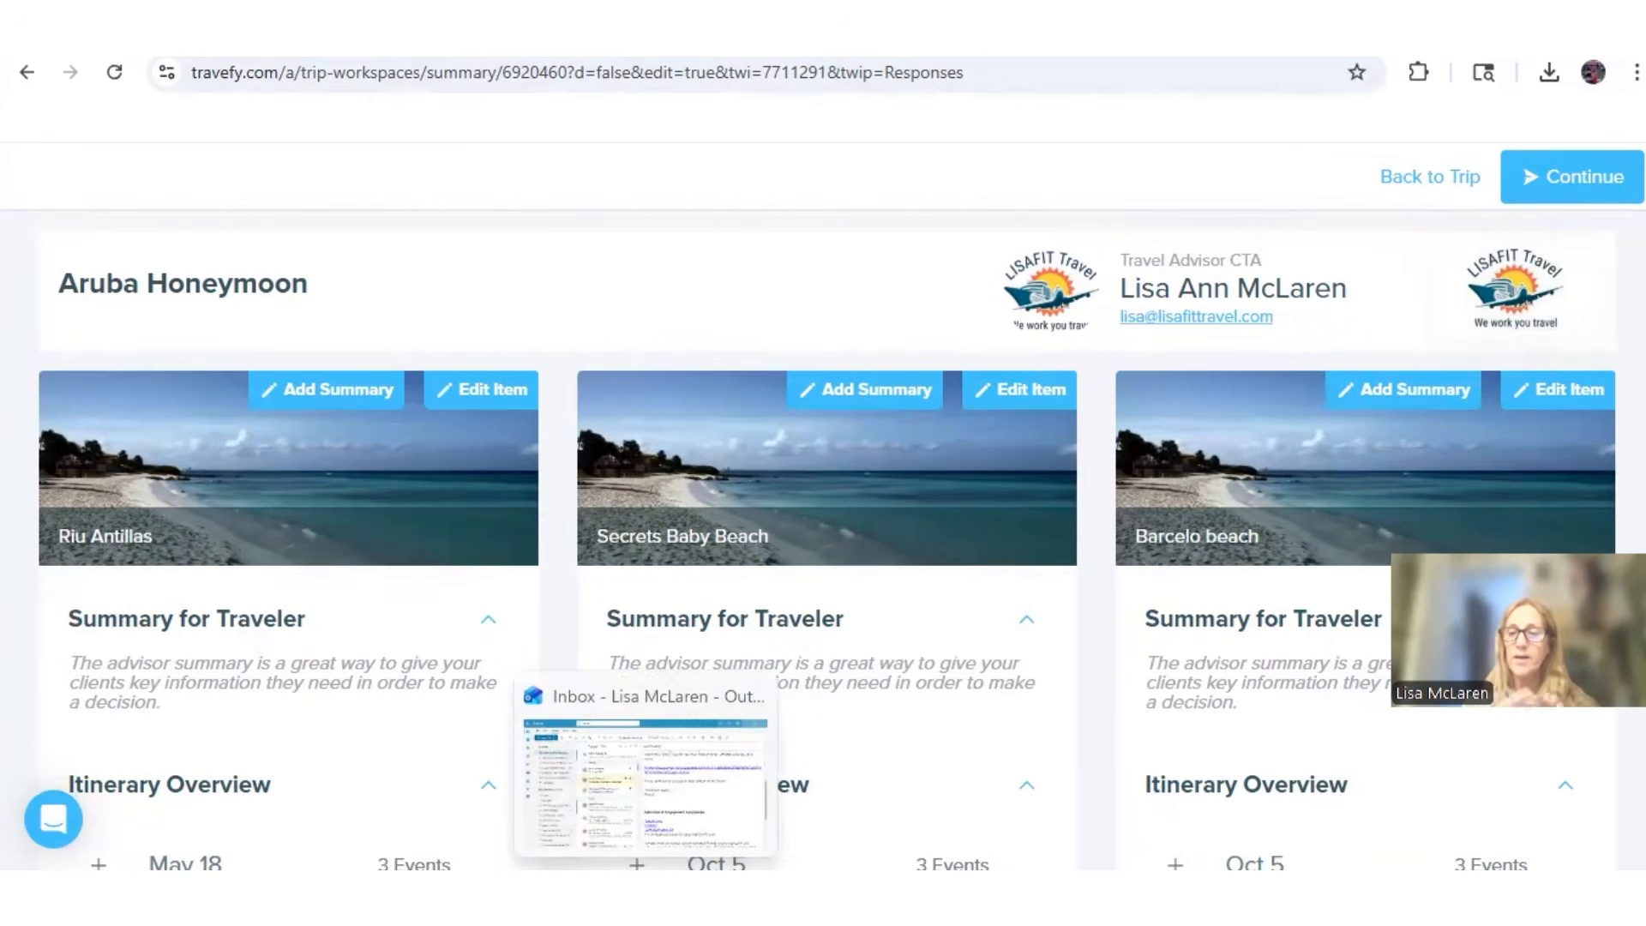